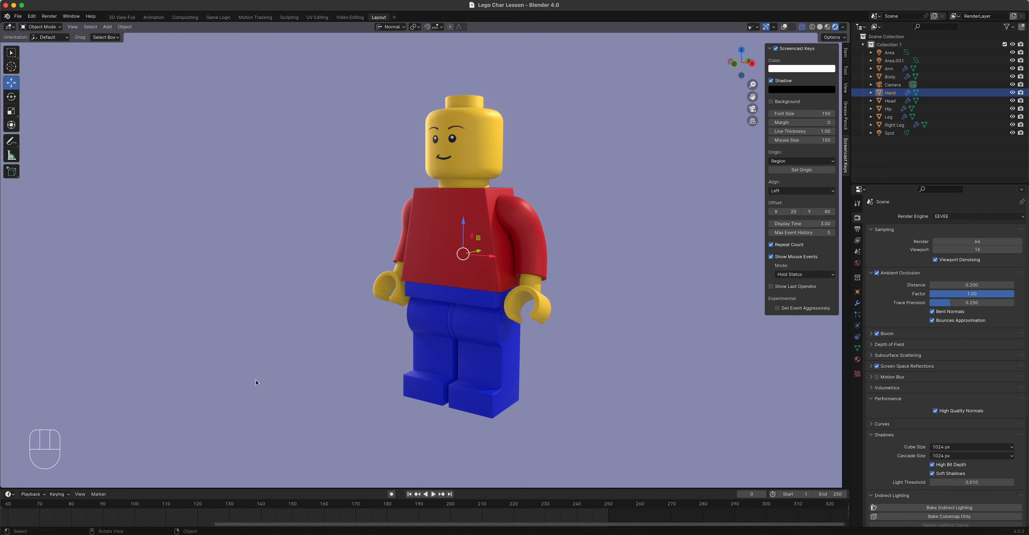
Step: Show the object transform properties and switch the viewport to Material Preview shading with overlays turned on
click(845, 52)
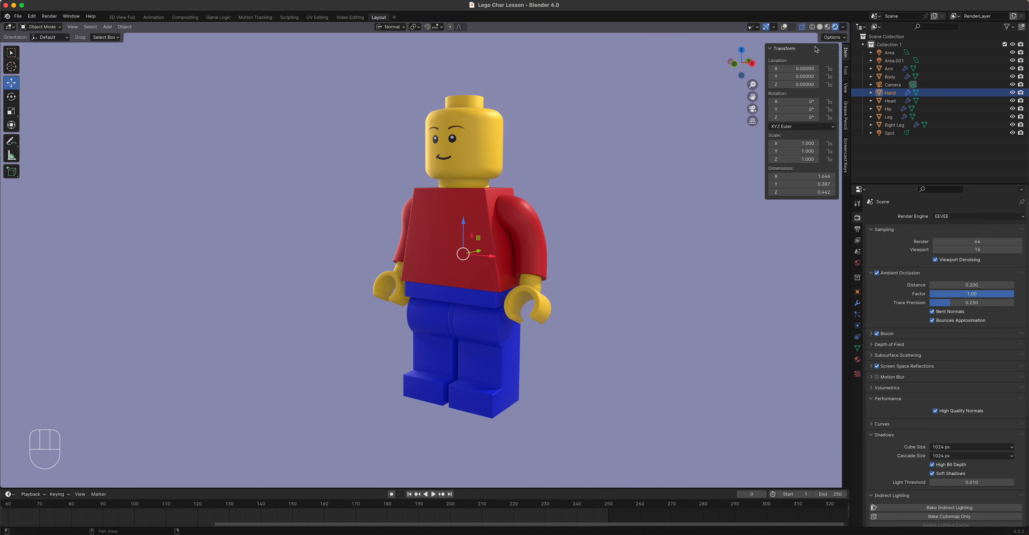
click(828, 27)
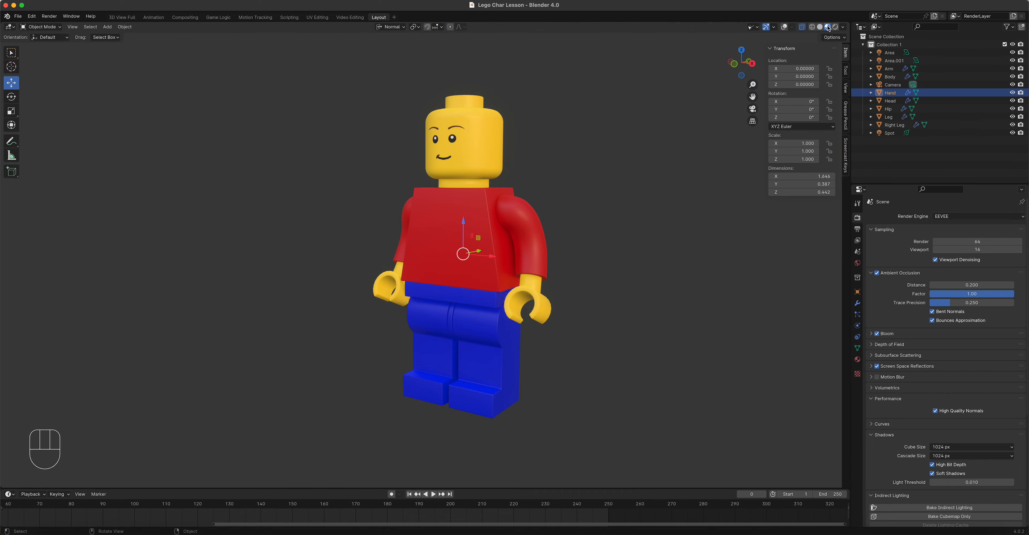
click(784, 27)
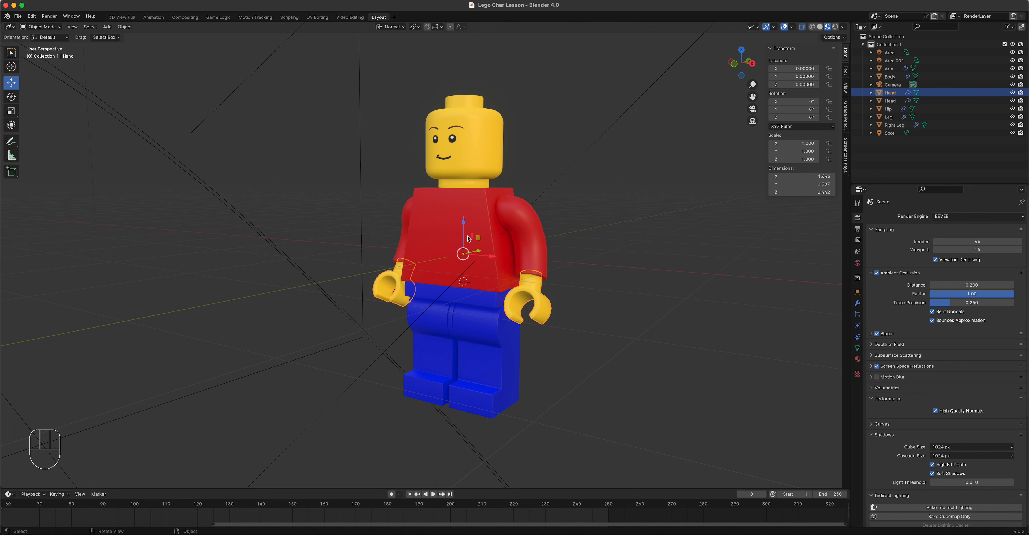
Step: Select the head and hide light objects in the viewport
click(479, 165)
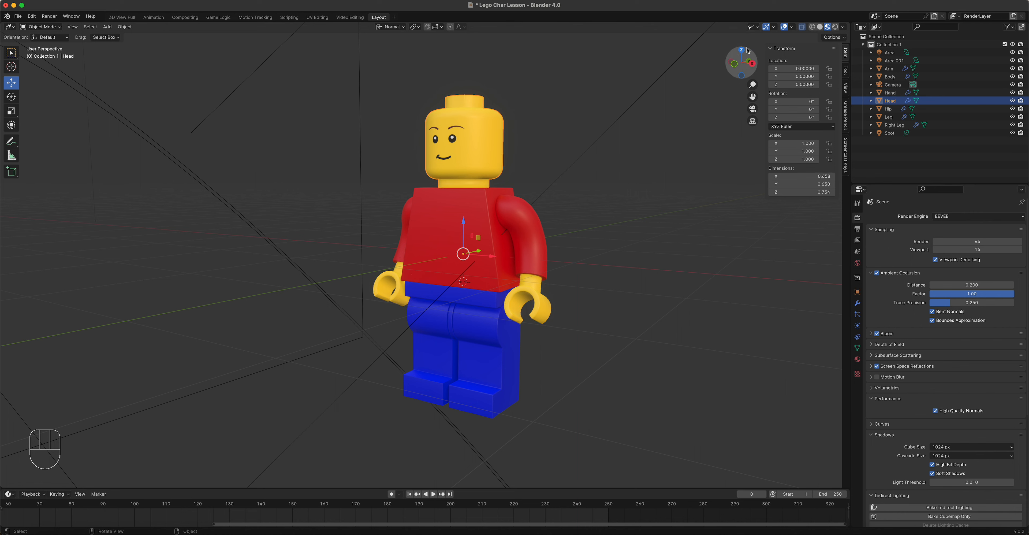
click(755, 27)
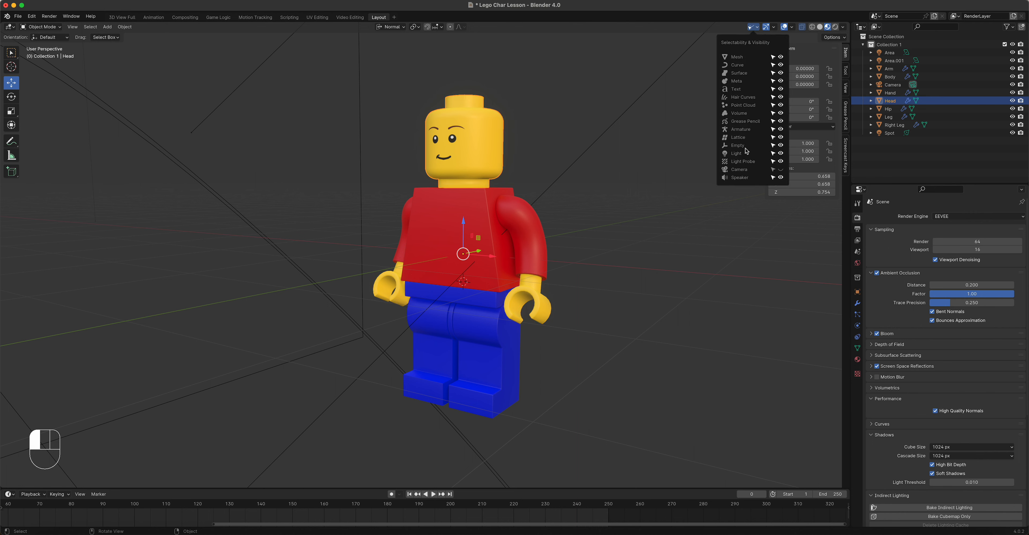
click(782, 153)
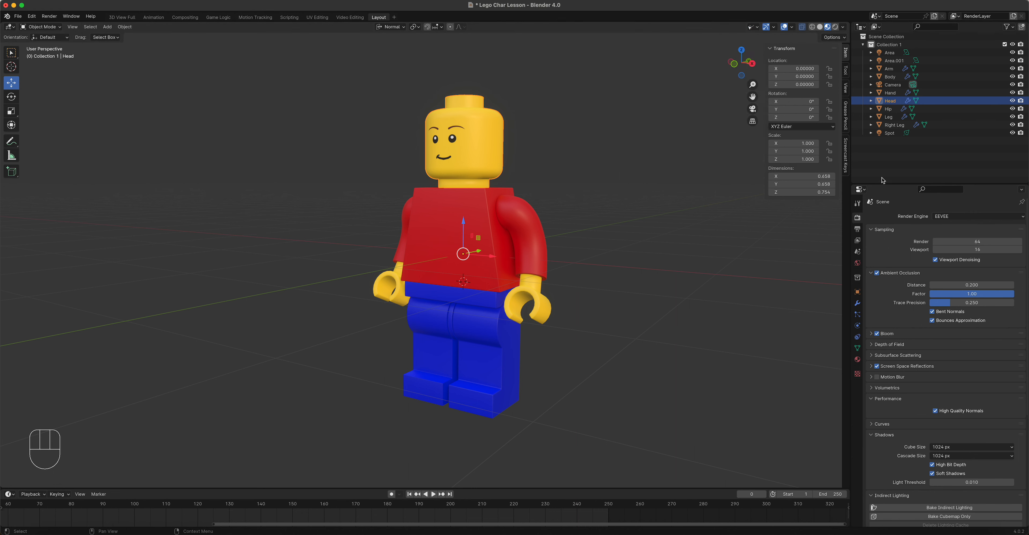
Step: Create a second collection in the scene and move the Spot light into it
right_click(885, 148)
click(850, 146)
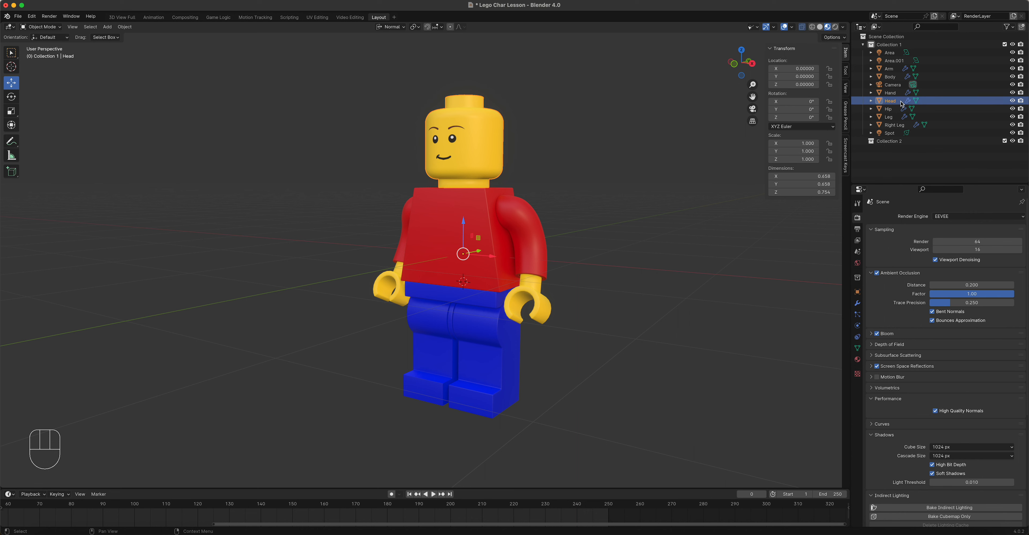
click(893, 134)
drag(892, 137, 890, 141)
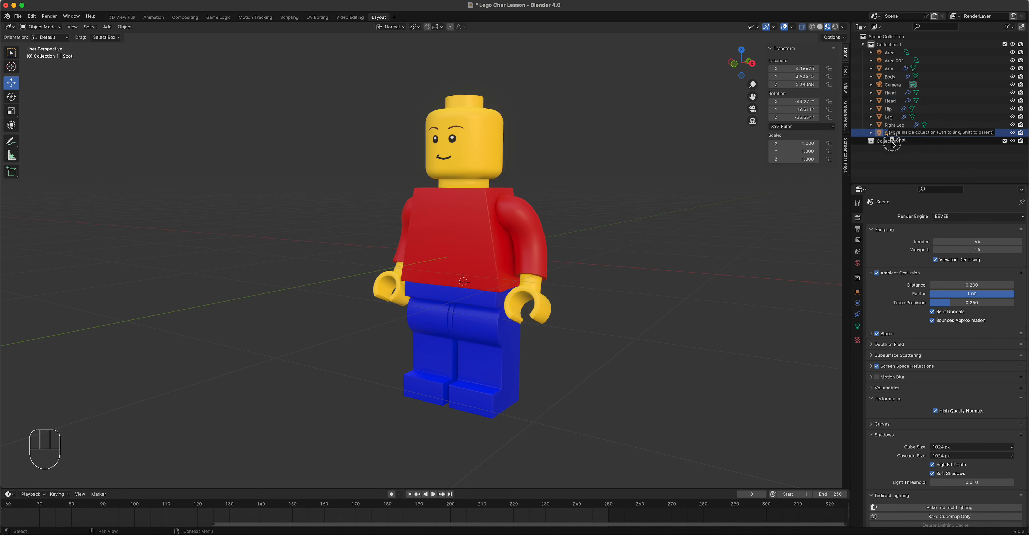
Step: Move both area lights and the camera into Collection 2, and collapse that collection
click(892, 63)
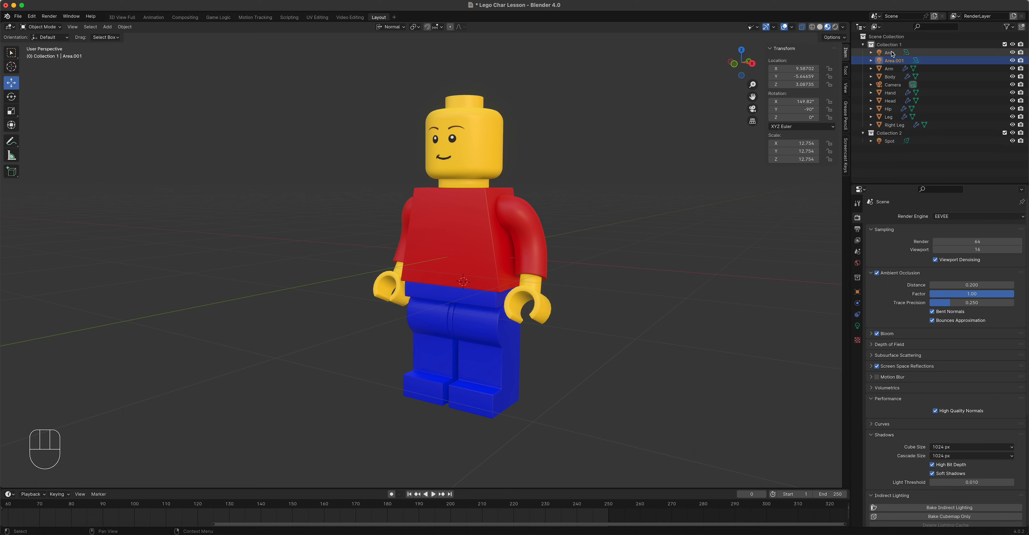
shift+click(893, 53)
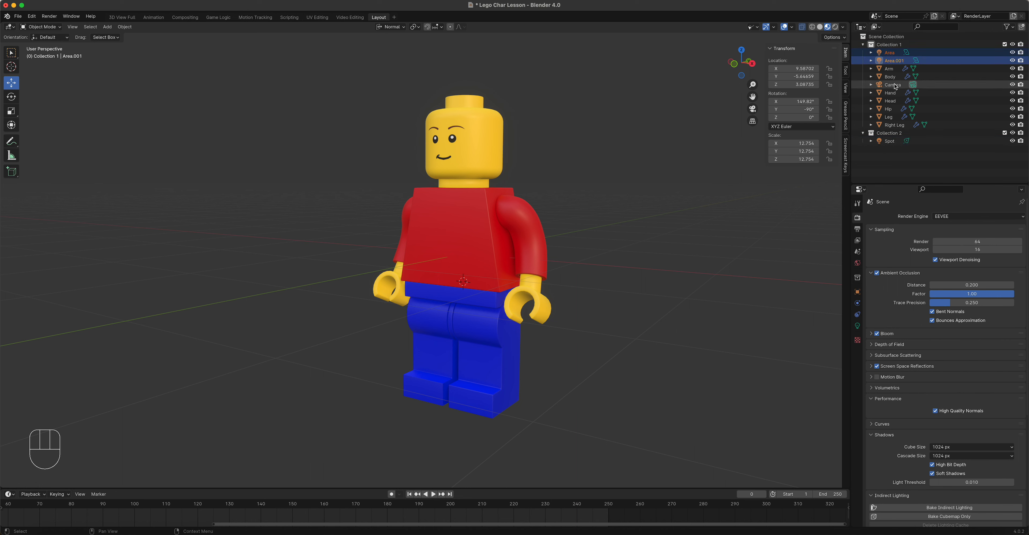
super+click(896, 86)
drag(895, 86, 896, 143)
click(889, 45)
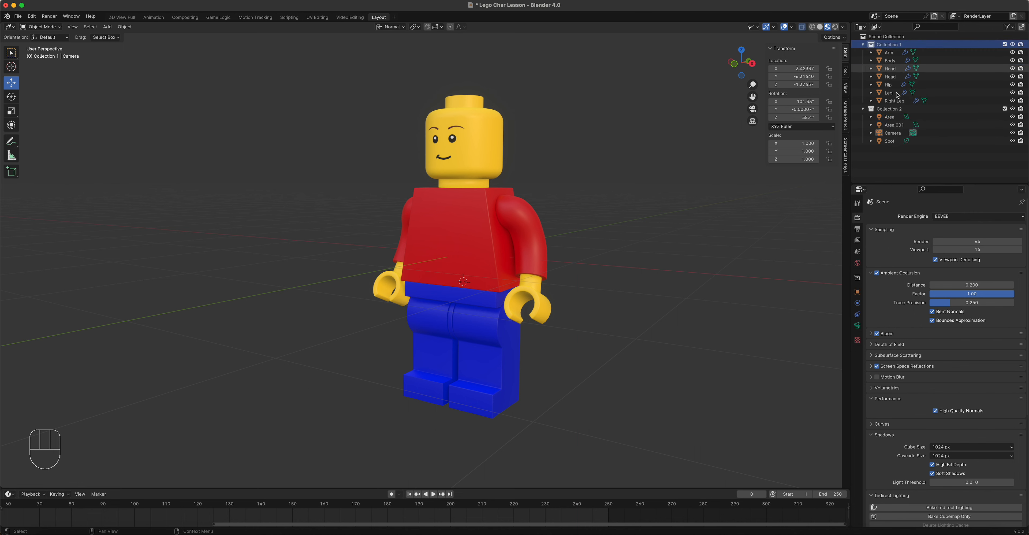
click(863, 109)
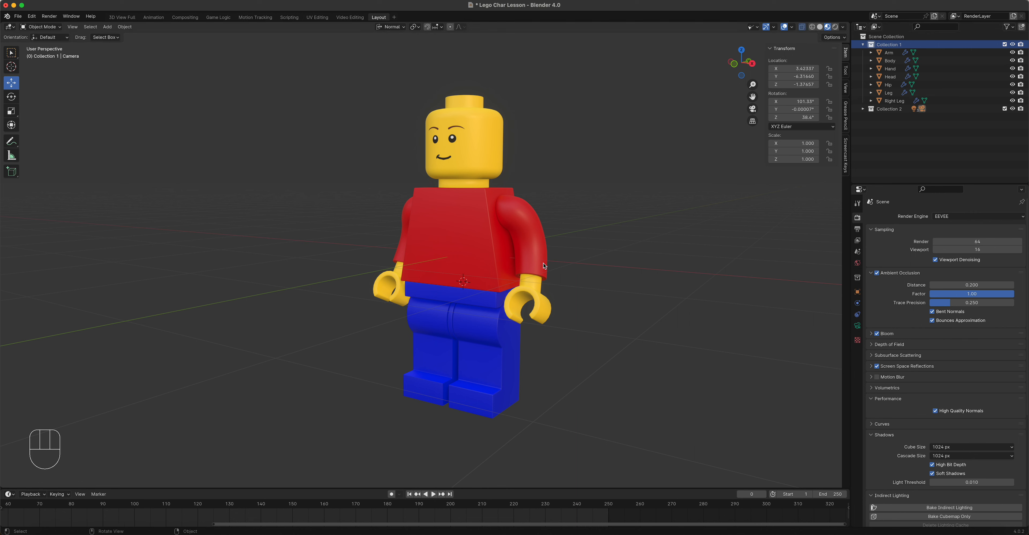
Step: Examine the character's separate parts and their origins by selecting the arms, legs, hip, body and head in turn
scroll(533, 267, up, 1)
click(546, 236)
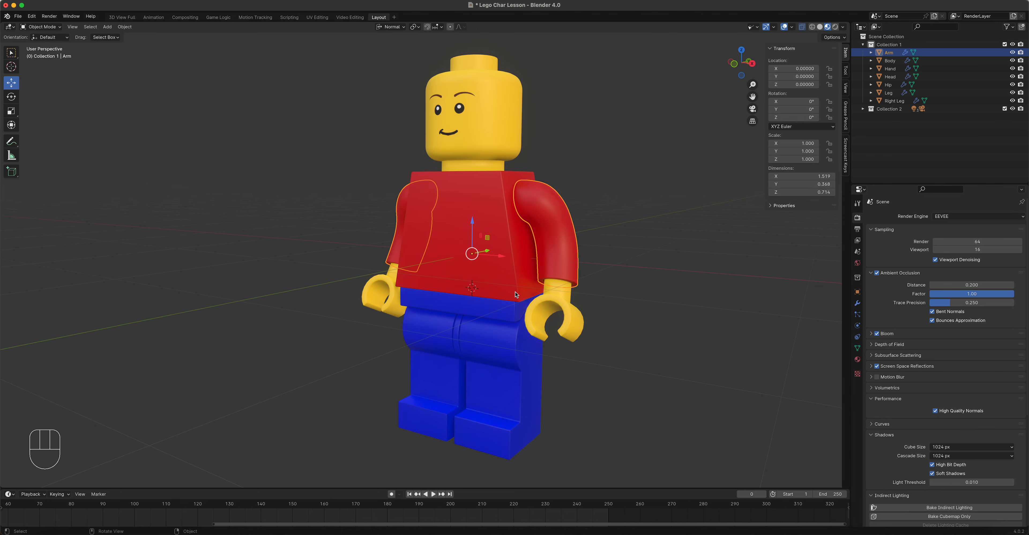
click(527, 386)
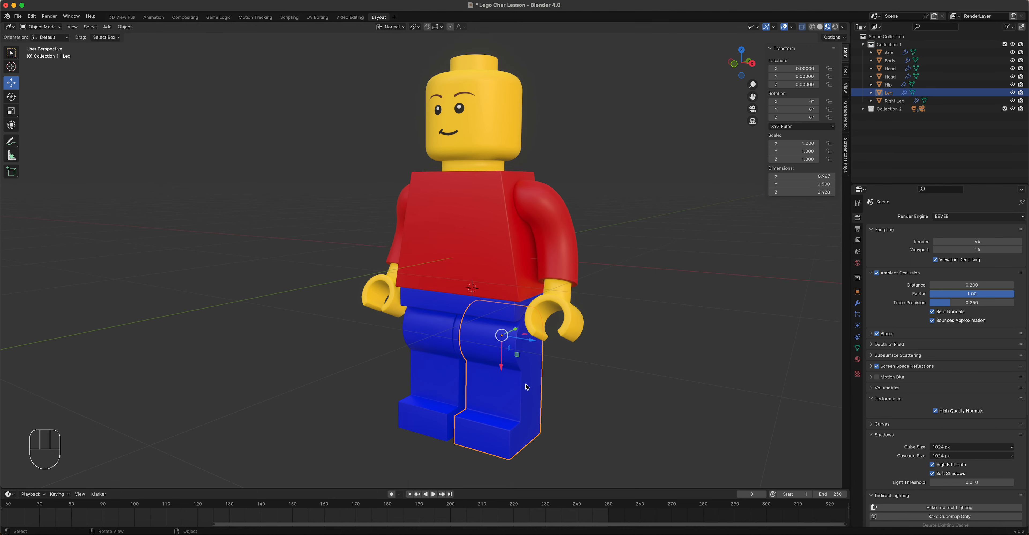
click(457, 338)
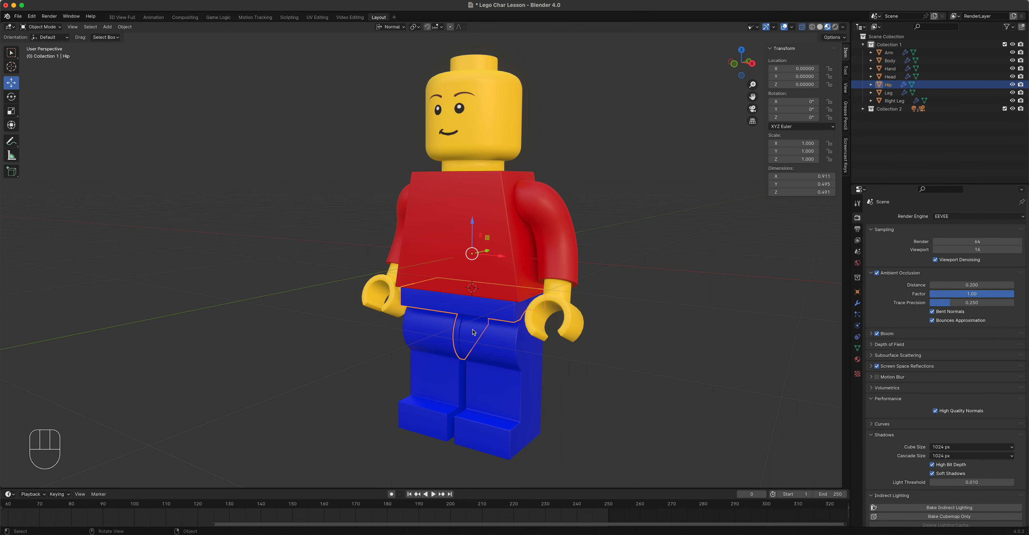
click(430, 342)
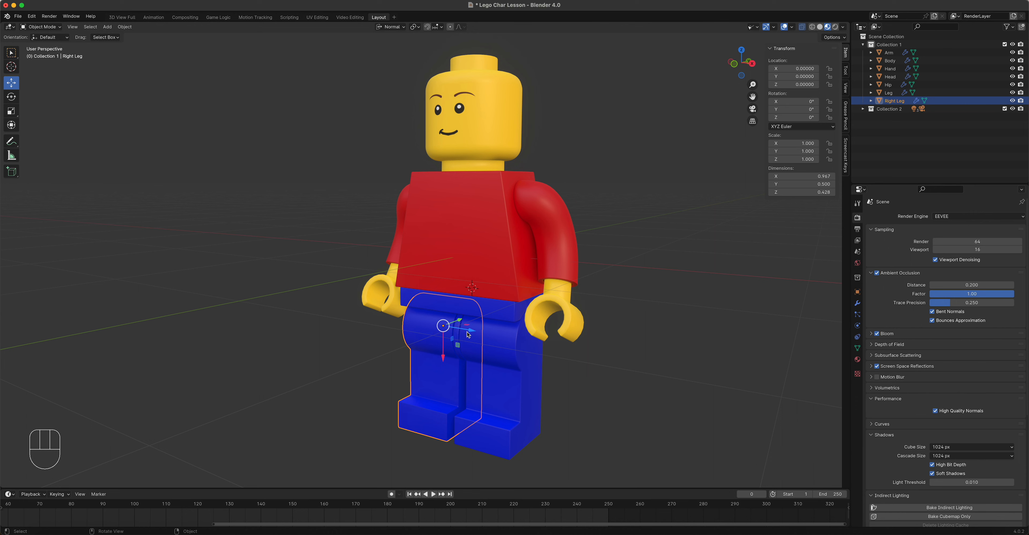
click(488, 252)
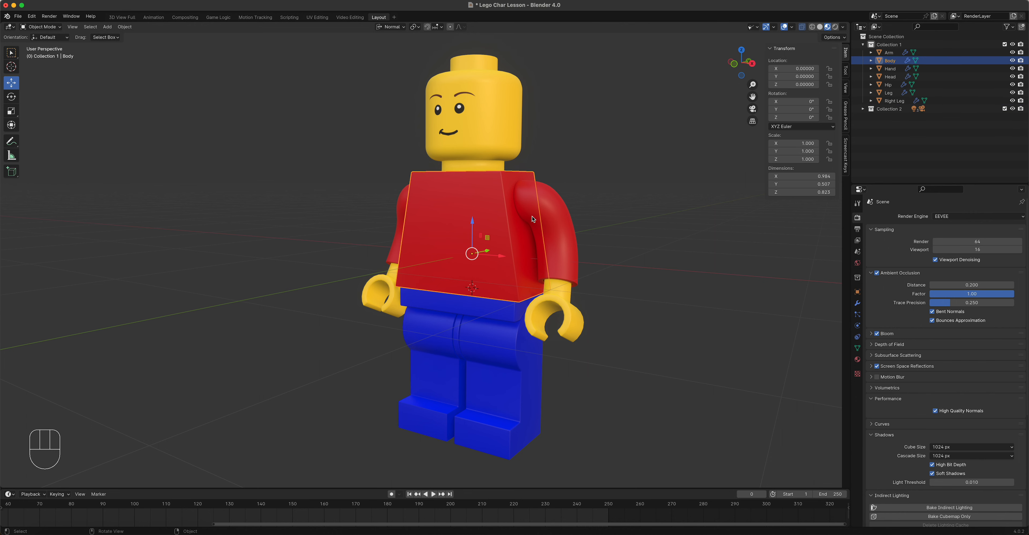
click(473, 139)
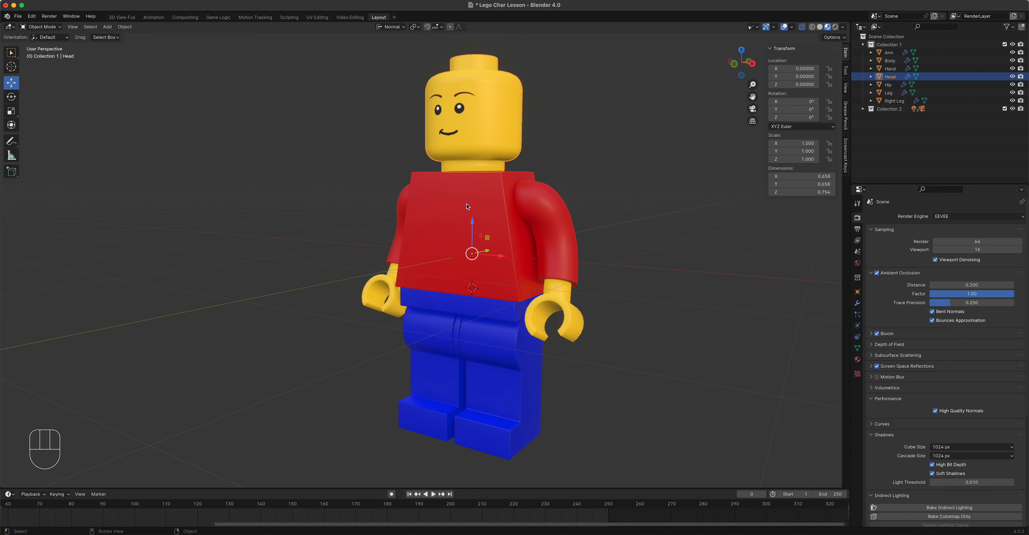
click(495, 340)
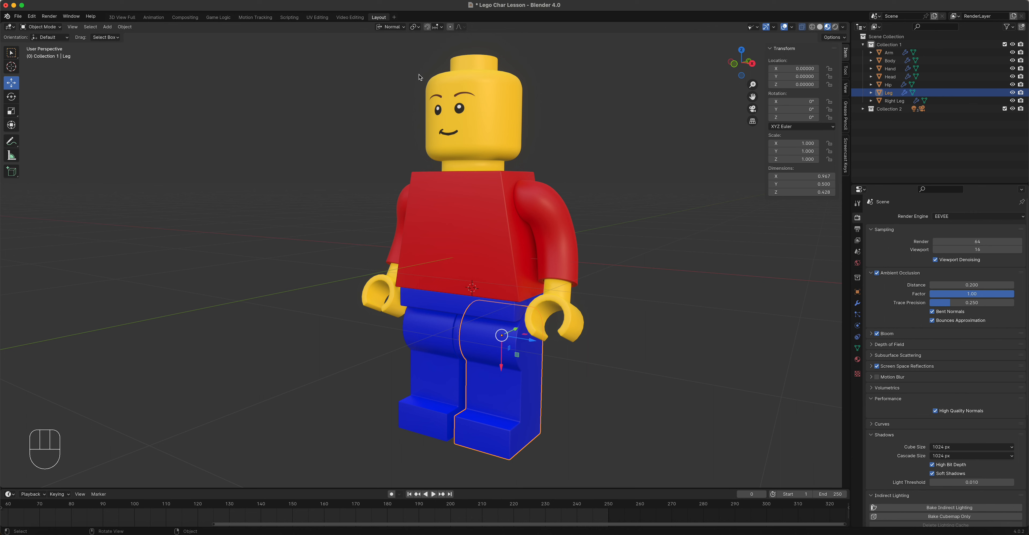
Step: Set the transform orientation to Local
click(399, 32)
click(387, 53)
click(389, 26)
click(379, 61)
Step: Select the Arm object and examine from several angles how both arms join the body around its origin
middle_drag(529, 215, 515, 244)
click(515, 244)
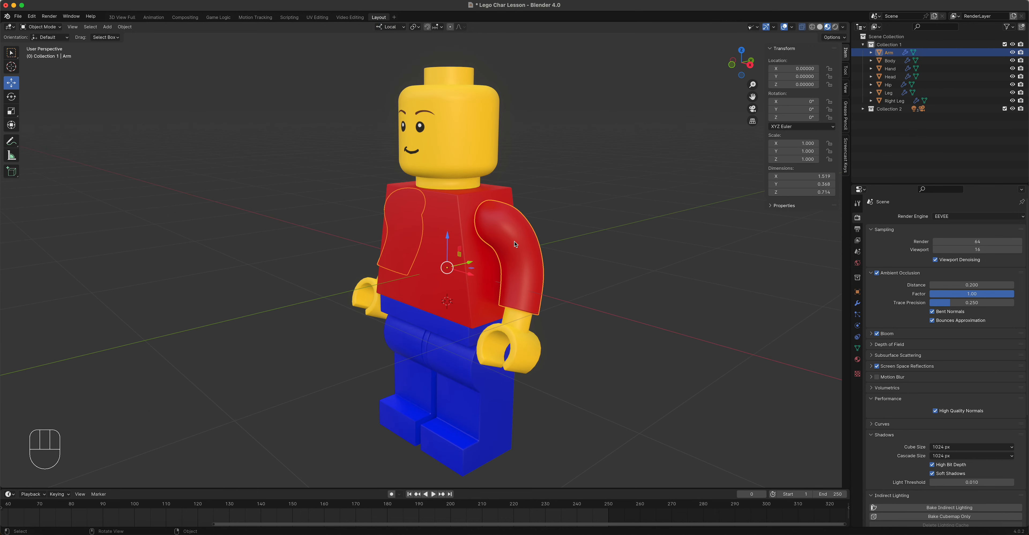
middle_drag(493, 230, 598, 208)
scroll(598, 209, up, 4)
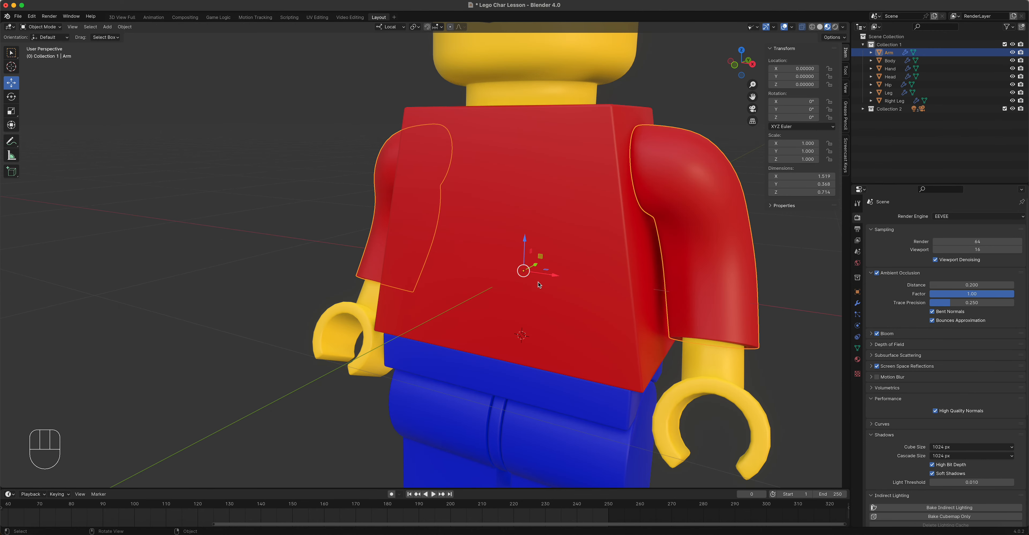
middle_drag(649, 196, 666, 192)
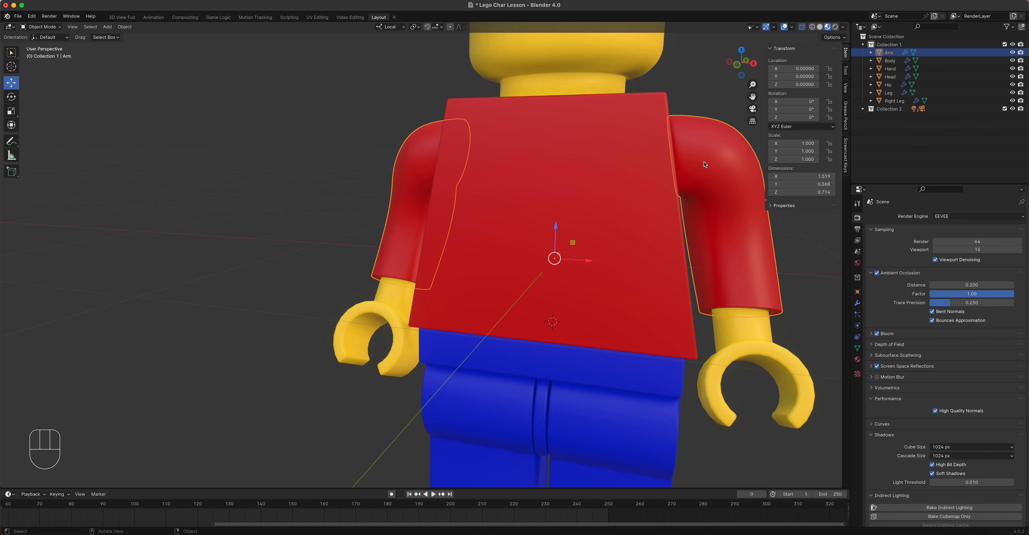
middle_drag(661, 237, 625, 241)
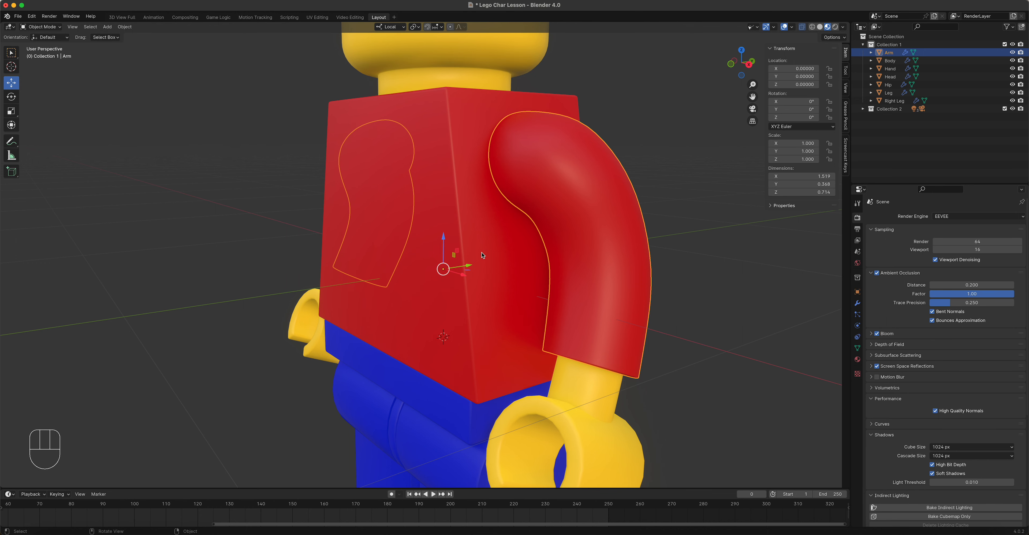
scroll(482, 254, down, 3)
shift+middle_drag(482, 254, 528, 261)
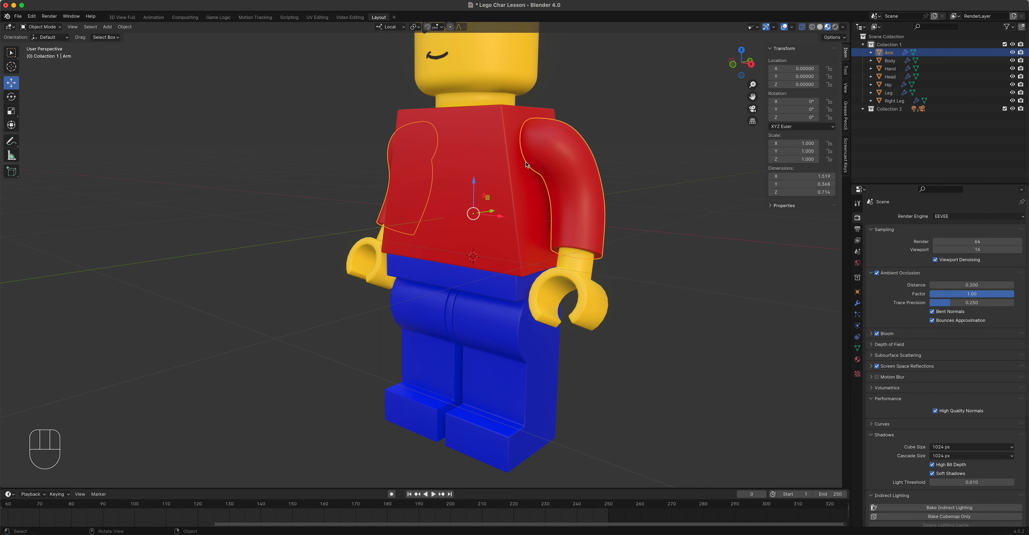
Step: Try rotating the Leg object about its Z axis and compare its Global and Local transform orientations
click(498, 335)
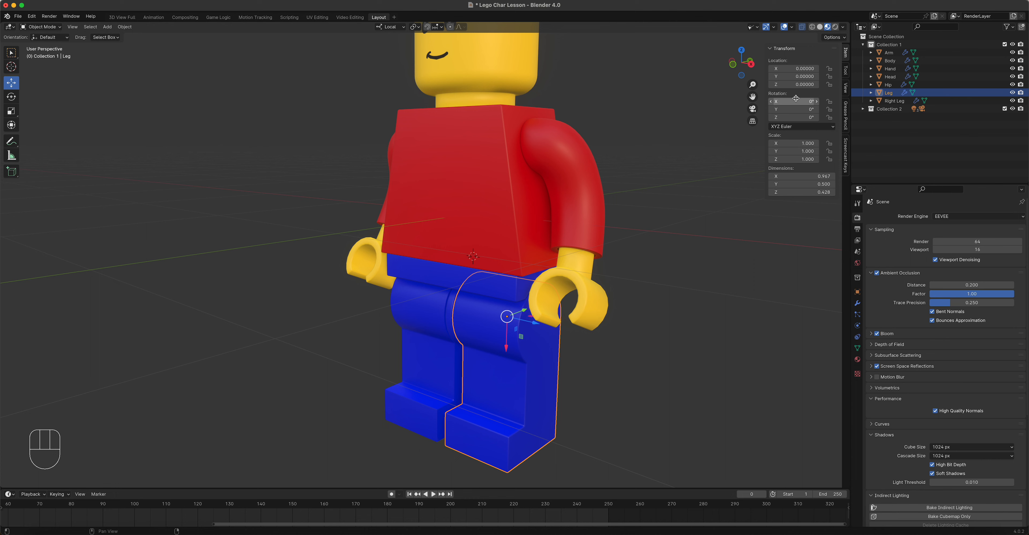
drag(792, 117, 687, 118)
click(389, 26)
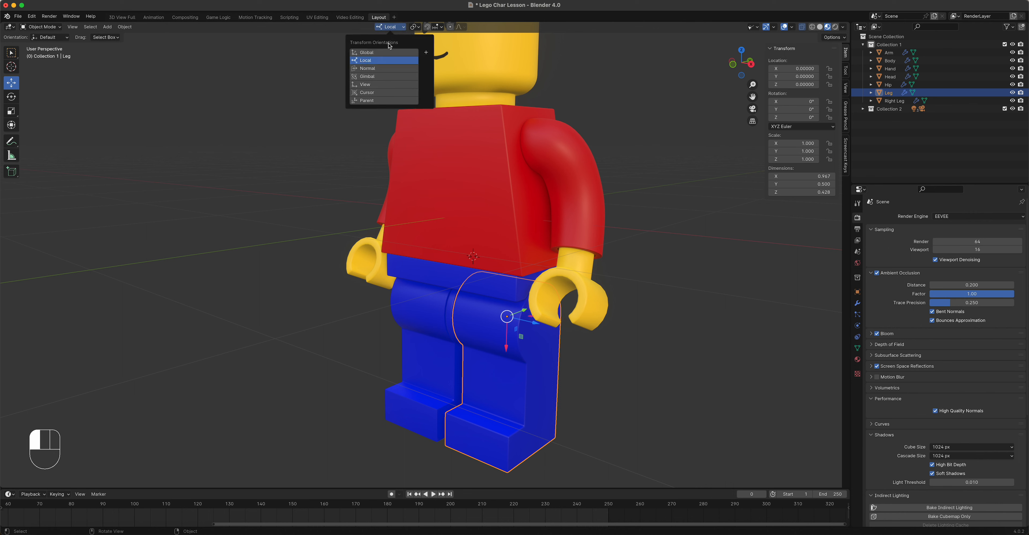
click(386, 53)
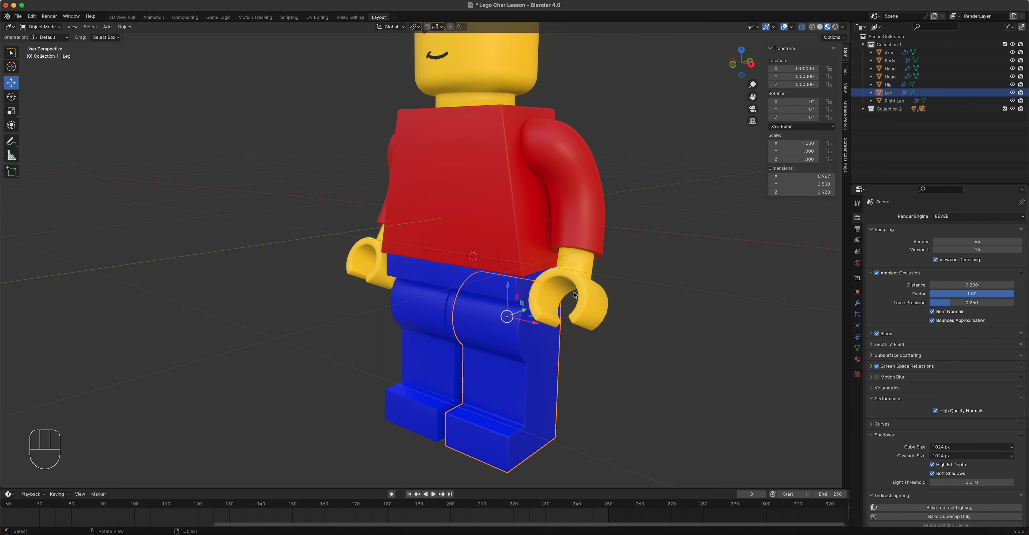
click(387, 27)
click(382, 61)
click(392, 63)
Step: Lock the Leg object's location, scale, and X and Y rotation, leaving only Z rotation free
drag(829, 159, 830, 143)
drag(830, 84, 829, 76)
click(829, 68)
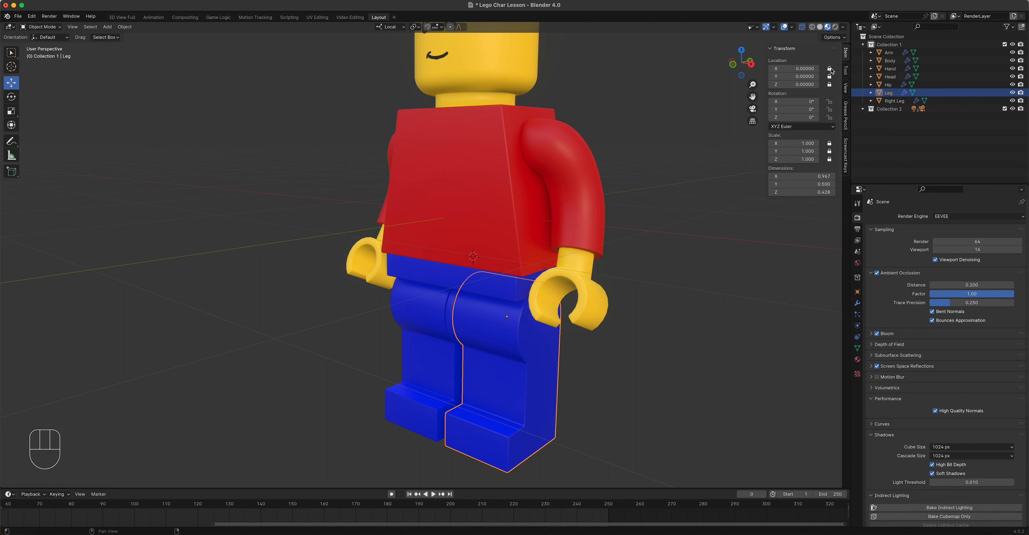
drag(829, 110, 800, 116)
Step: Lock the Right Leg object's location, scale, and X and Y rotation, and test its free Z rotation
click(425, 321)
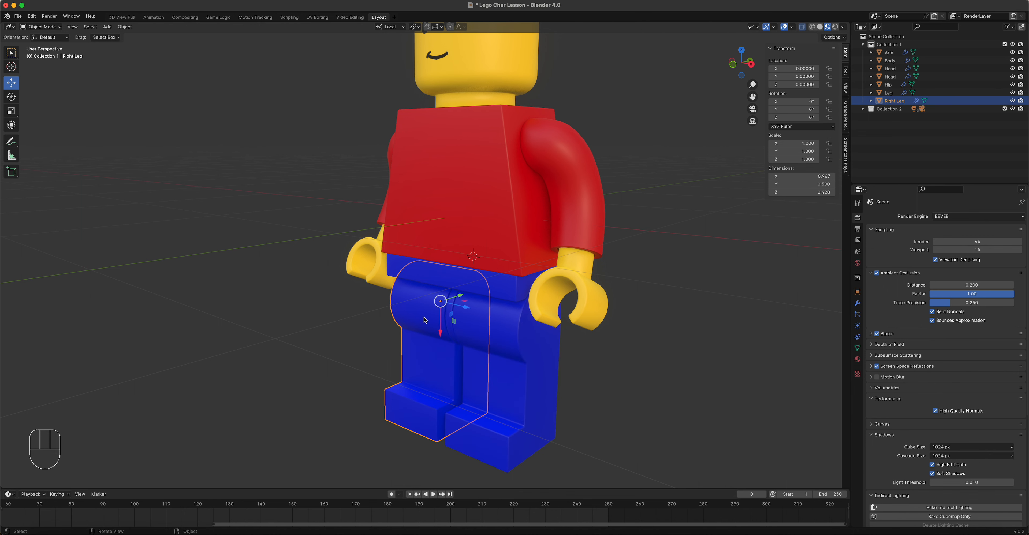
drag(830, 159, 830, 143)
key(n)
key(n)
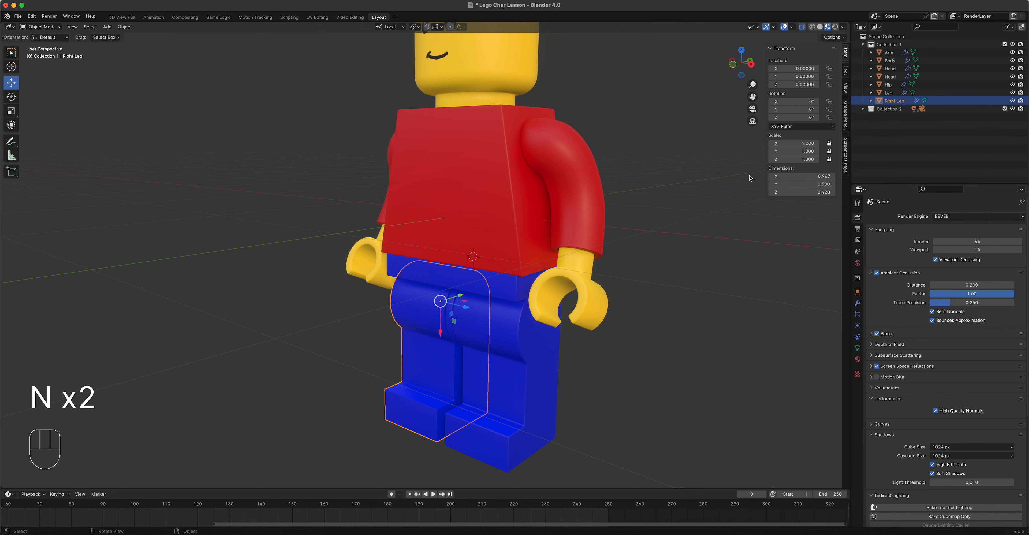
drag(829, 84, 830, 69)
click(830, 101)
click(829, 109)
drag(797, 117, 845, 117)
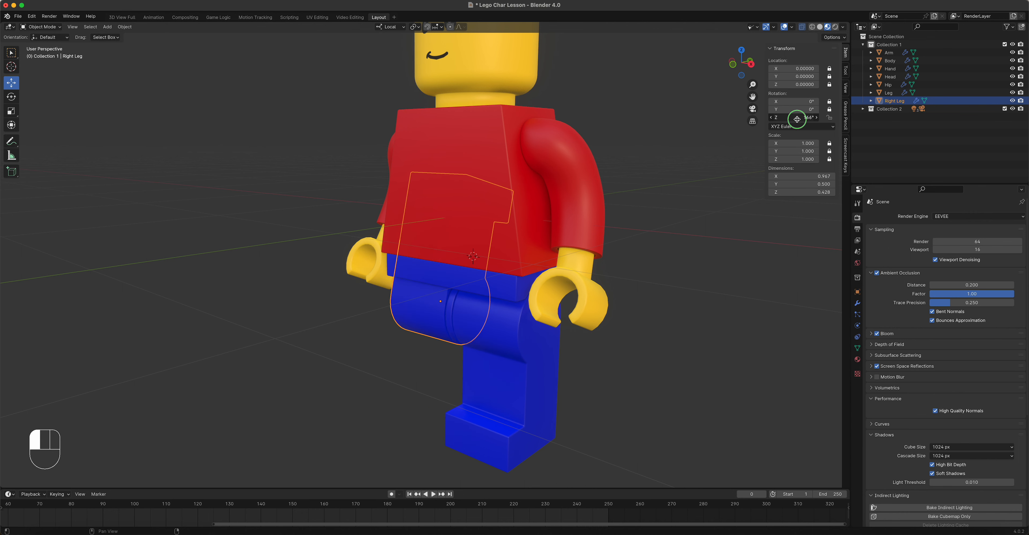
key(Escape)
Step: Snap the 3D cursor to the Leg object's origin
click(511, 286)
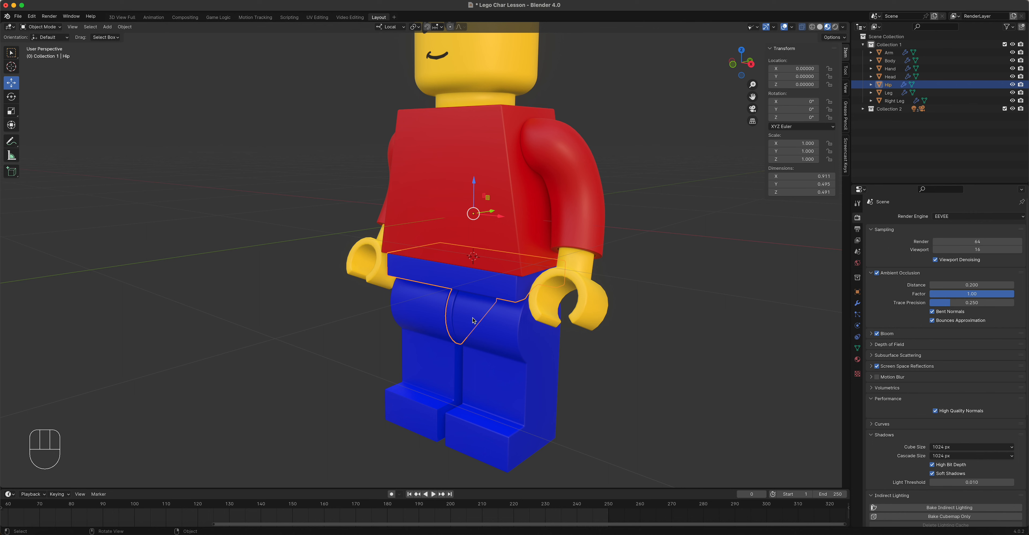
click(505, 328)
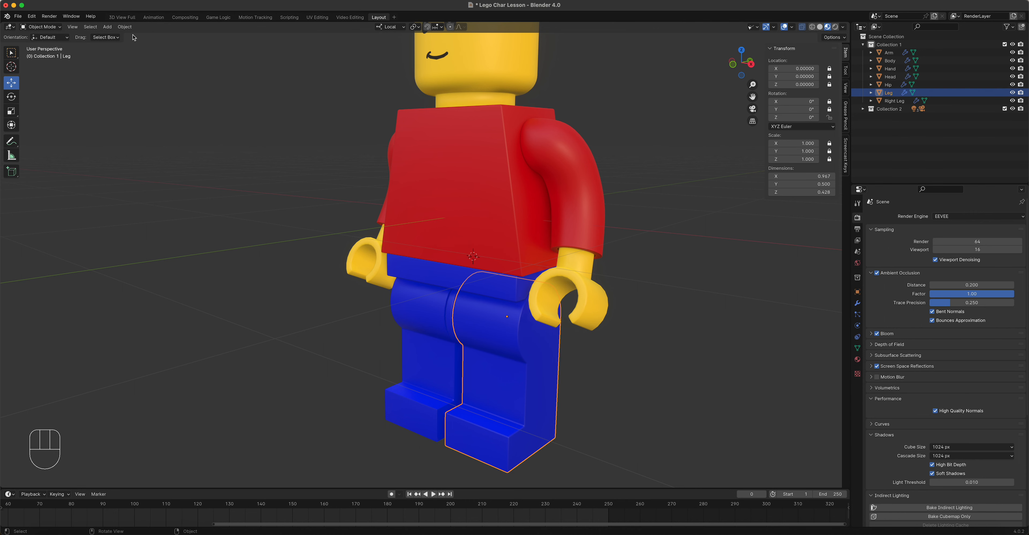
click(124, 26)
mouse_move(154, 76)
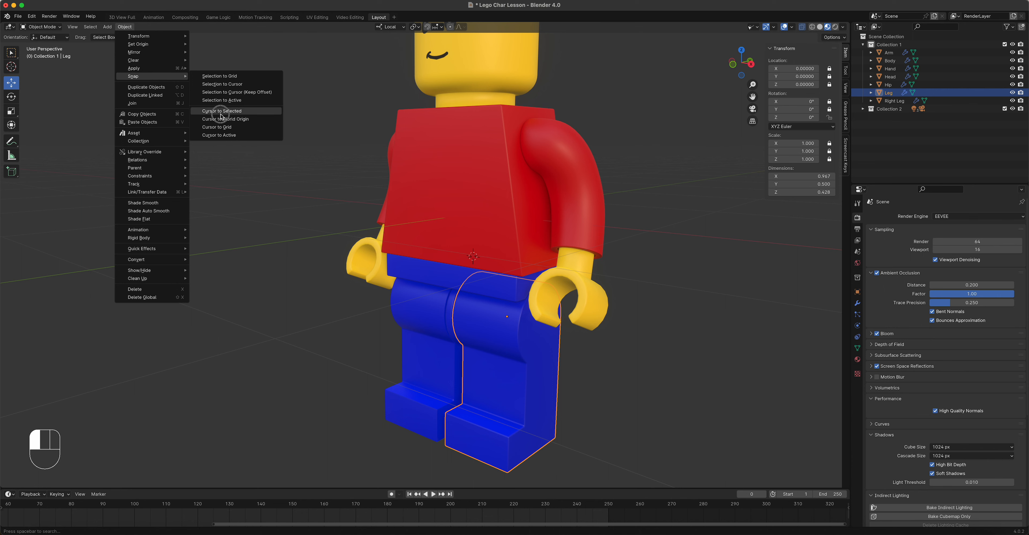
click(220, 114)
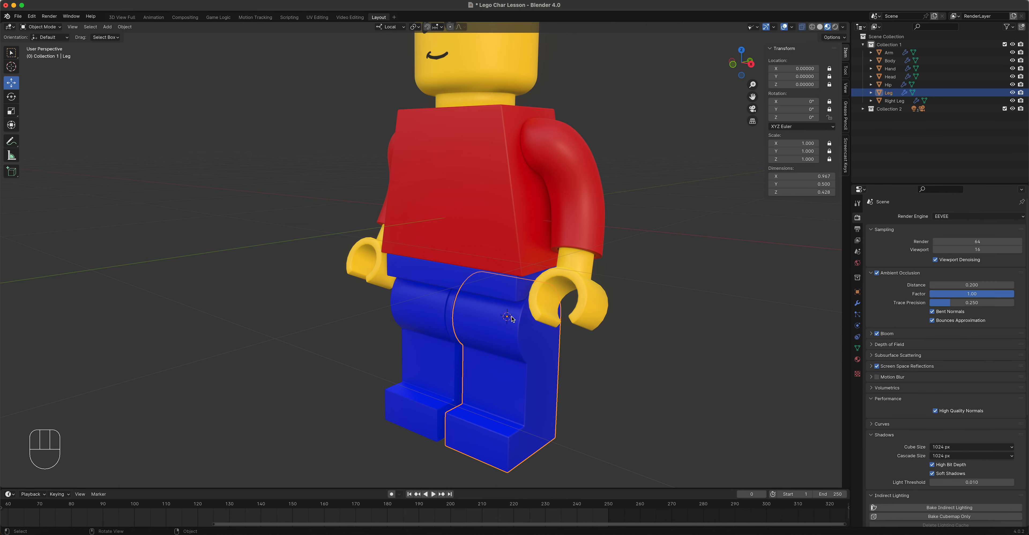
Step: In the front view, set the 3D cursor's X location to 0, centring it between the legs
key(KP_1)
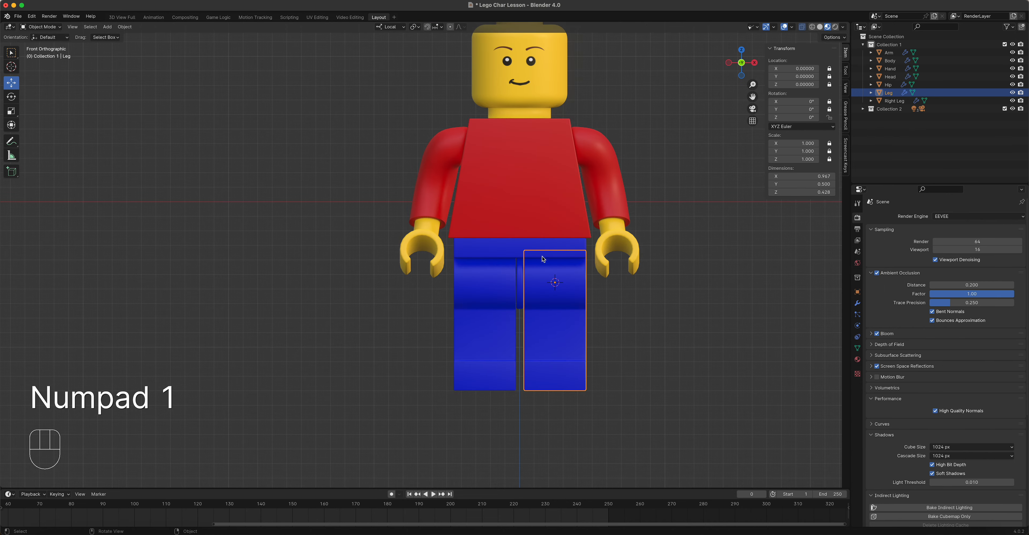
scroll(545, 269, down, 4)
scroll(547, 278, up, 10)
shift+middle_drag(452, 267, 404, 268)
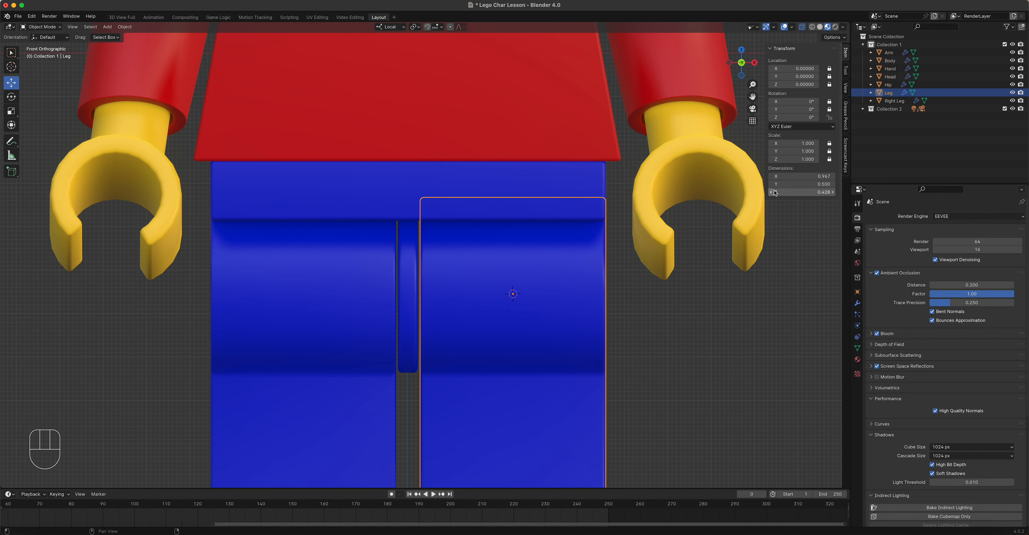
key(n)
key(n)
click(846, 89)
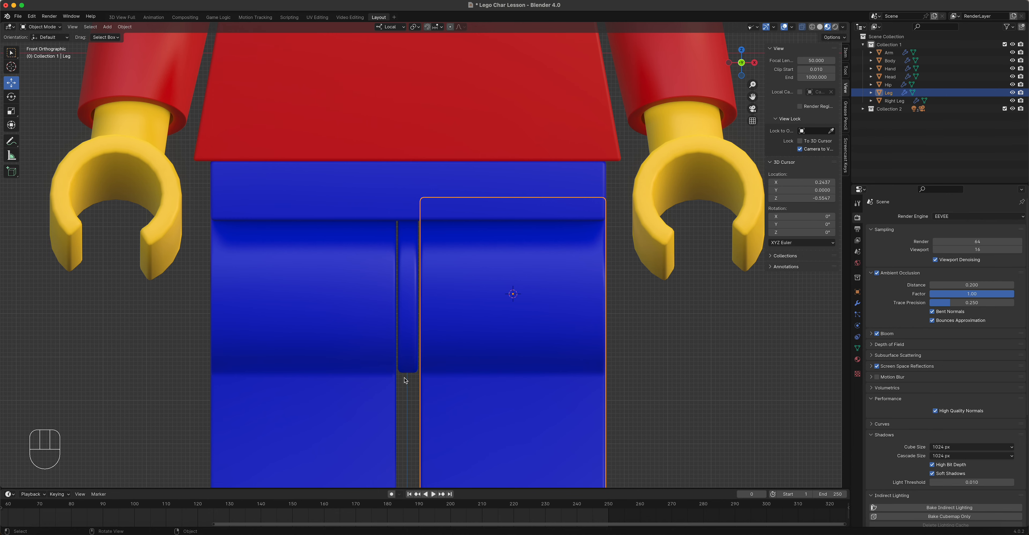
scroll(412, 385, down, 1)
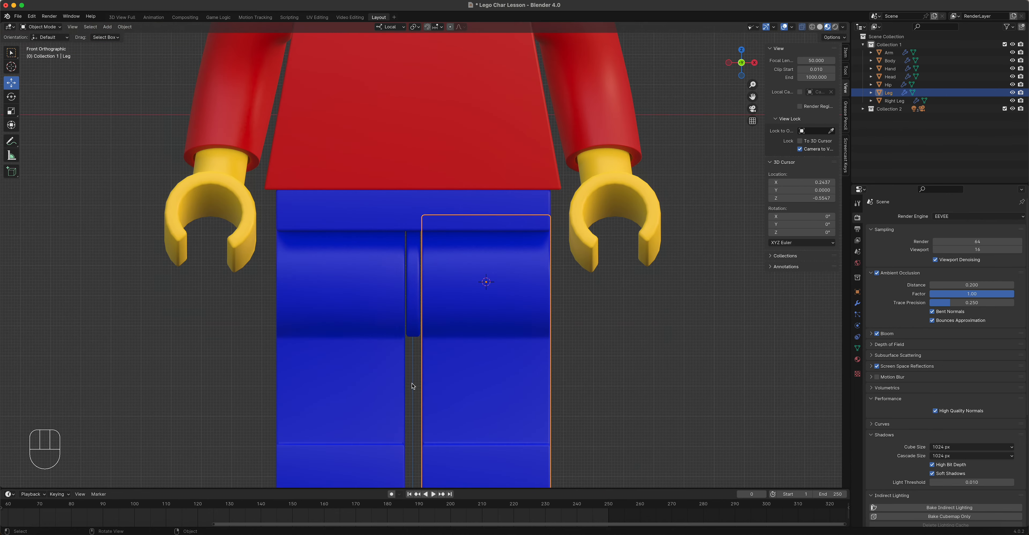
scroll(412, 381, up, 8)
shift+middle_drag(413, 379, 438, 199)
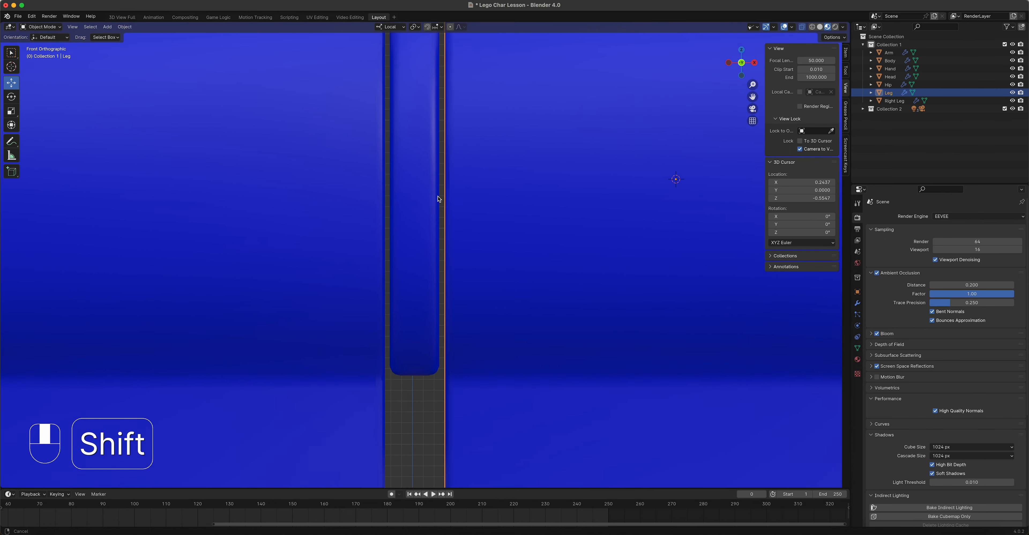
scroll(455, 231, down, 5)
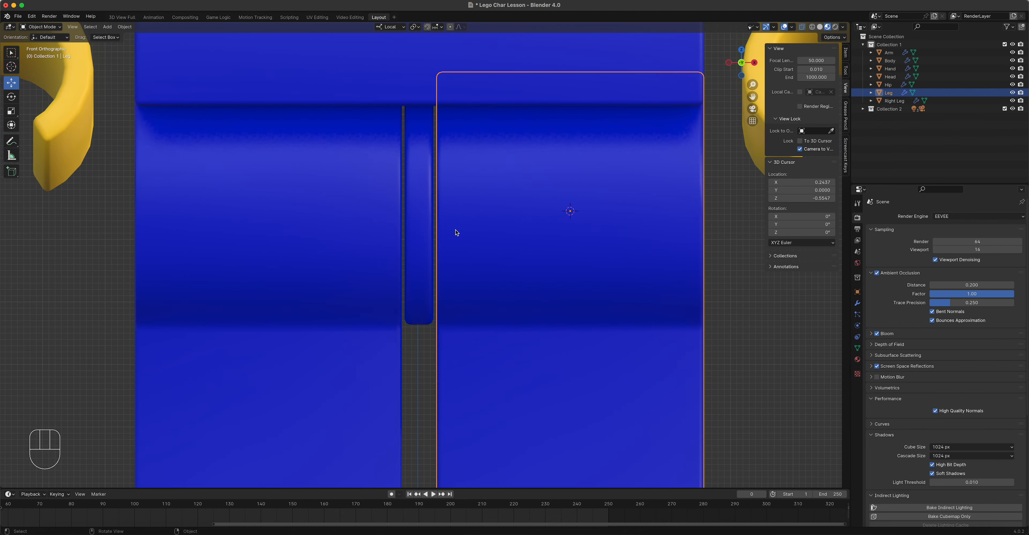
scroll(458, 233, down, 4)
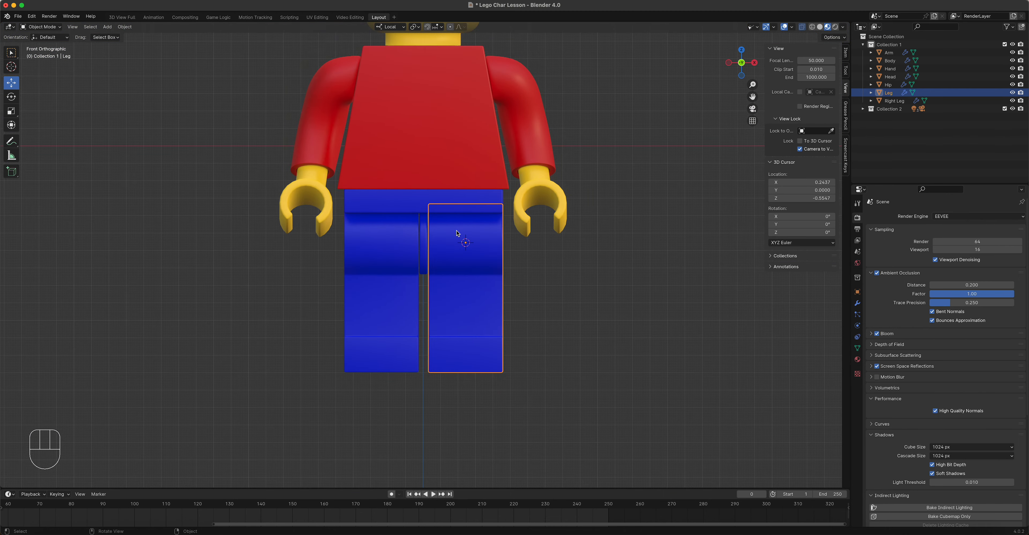
scroll(457, 233, down, 3)
shift+middle_drag(486, 222, 441, 196)
scroll(466, 269, up, 8)
scroll(446, 231, up, 2)
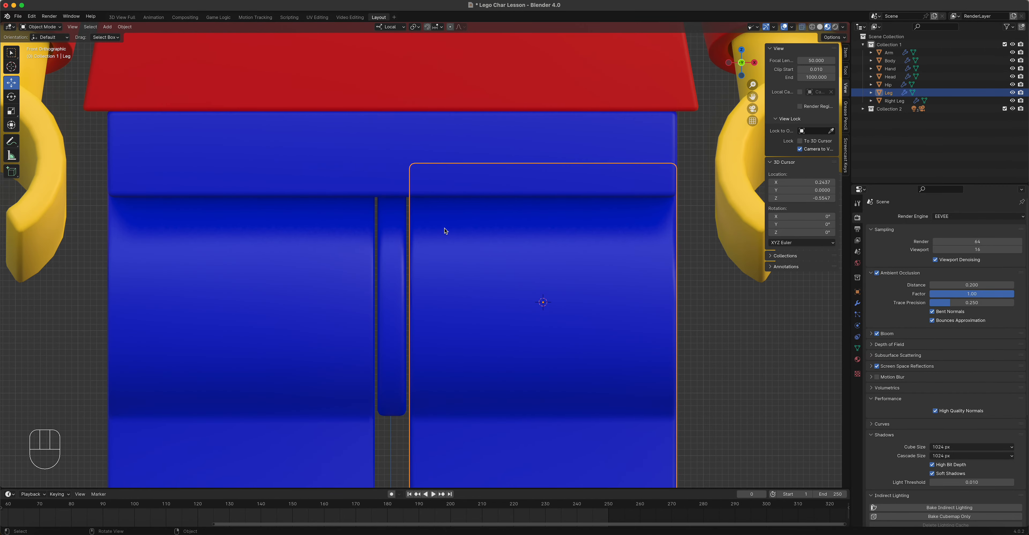
scroll(443, 240, up, 2)
shift+middle_drag(455, 288, 515, 212)
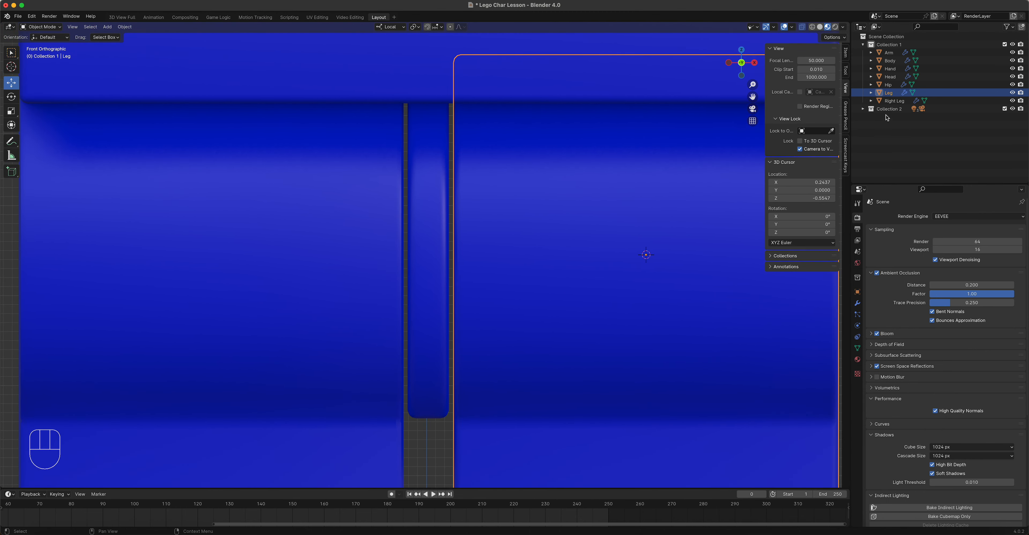
click(795, 184)
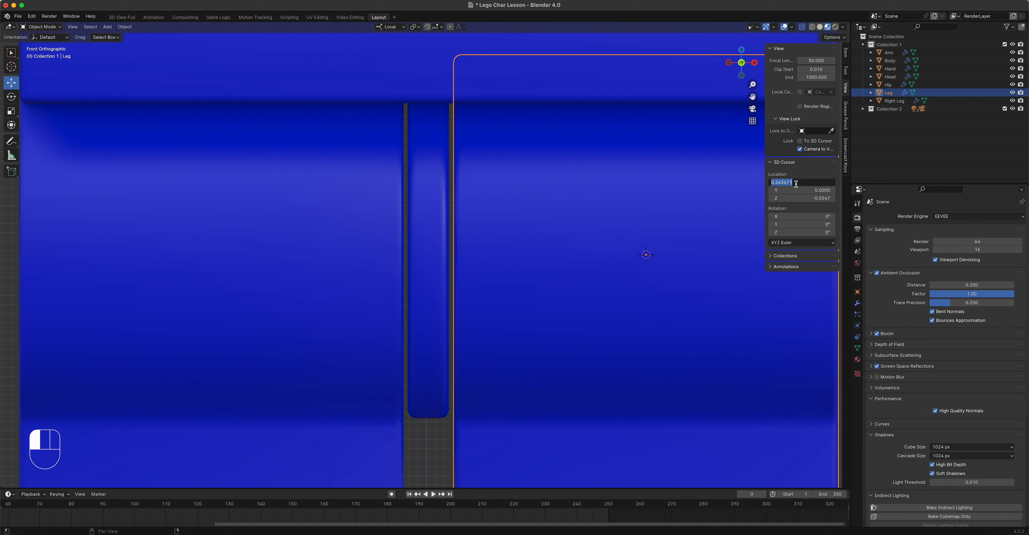
text(0)
key(Return)
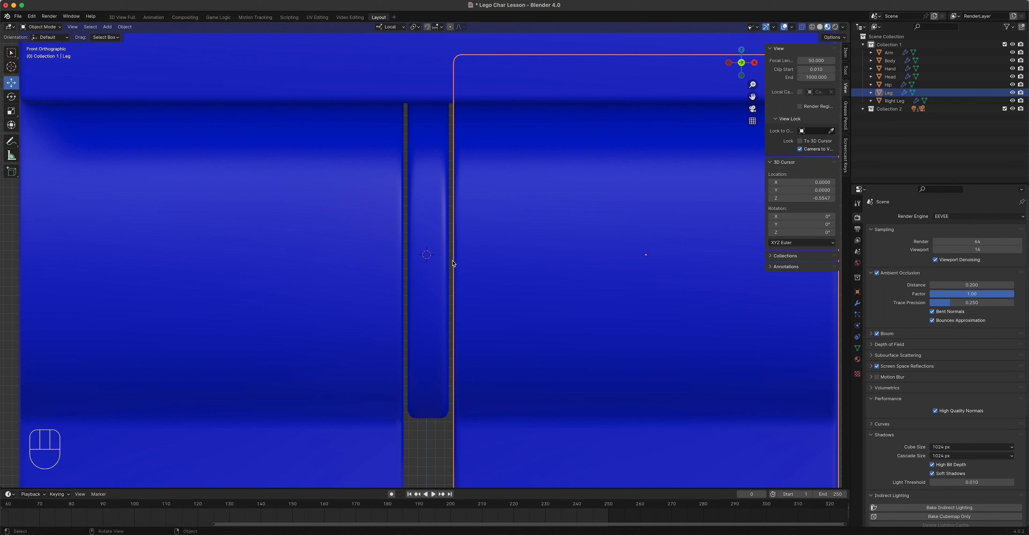
Step: Move the Hip object's origin to the 3D cursor
click(427, 259)
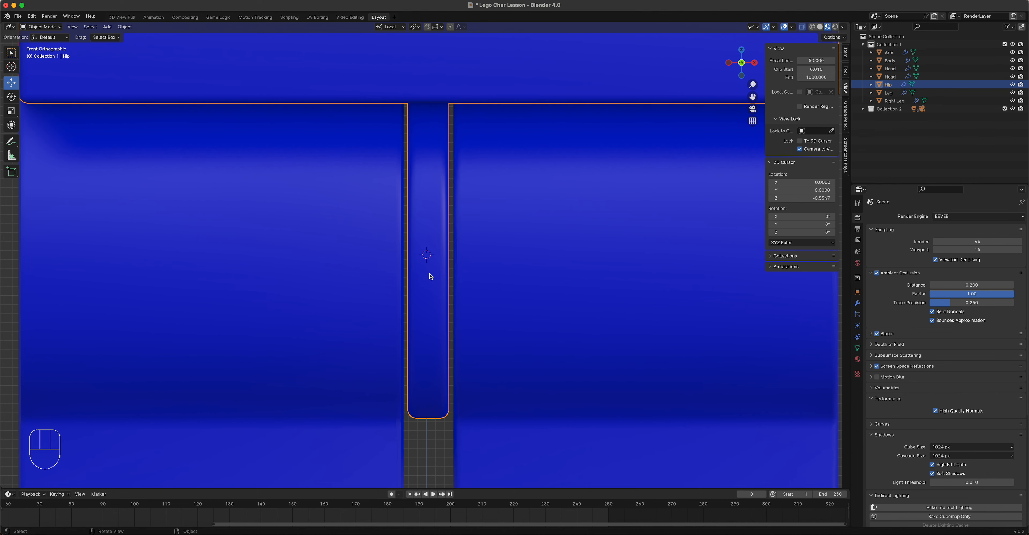
scroll(430, 276, down, 2)
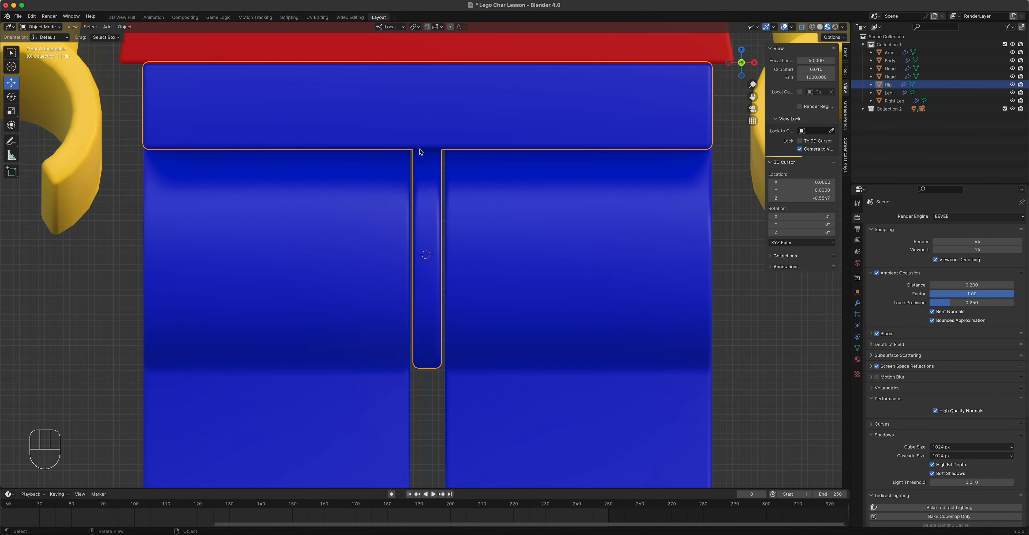
click(125, 26)
mouse_move(136, 45)
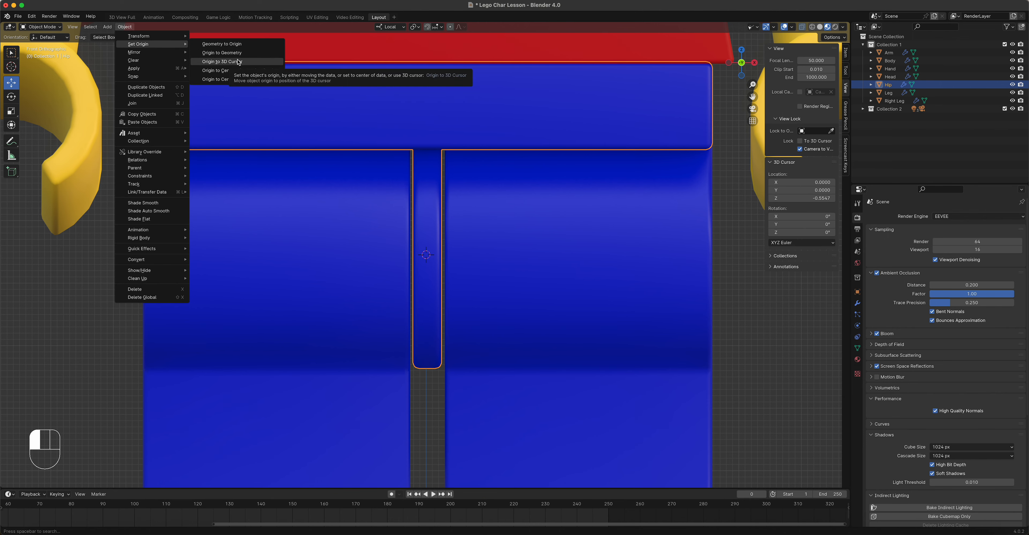
click(243, 64)
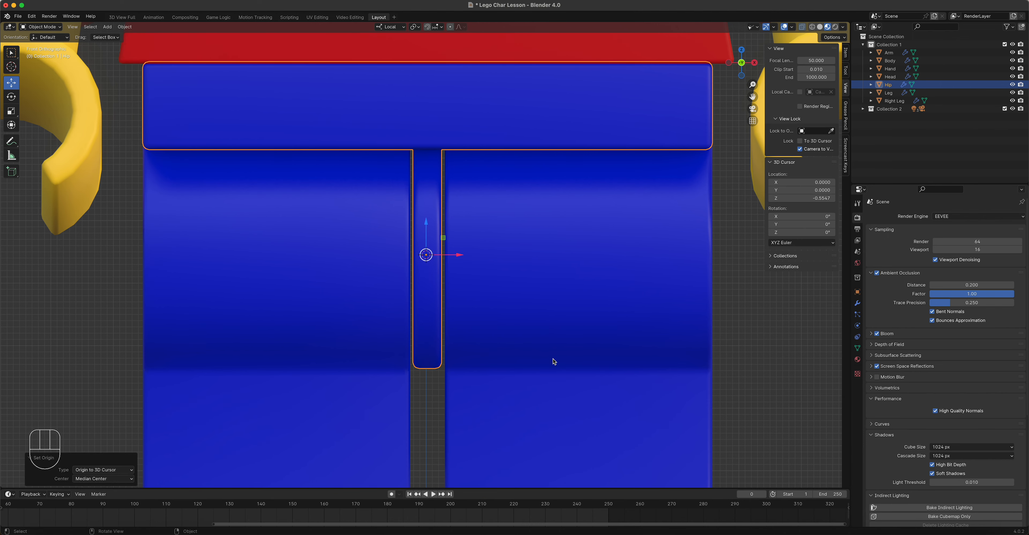
Step: Lock the Hip object's location, scale, and Y and Z rotation, leaving only X rotation free
scroll(553, 361, down, 5)
middle_drag(491, 209, 421, 122)
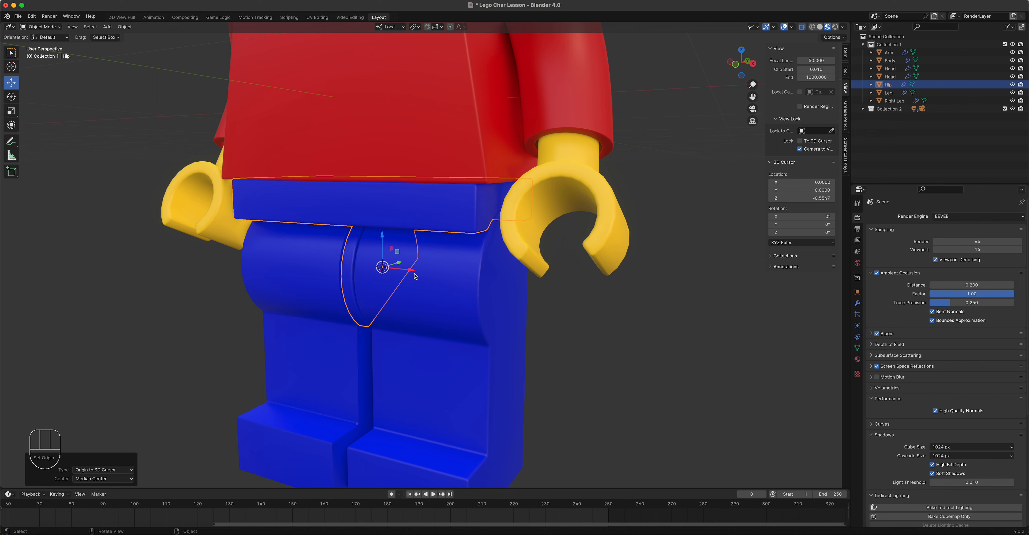
click(846, 54)
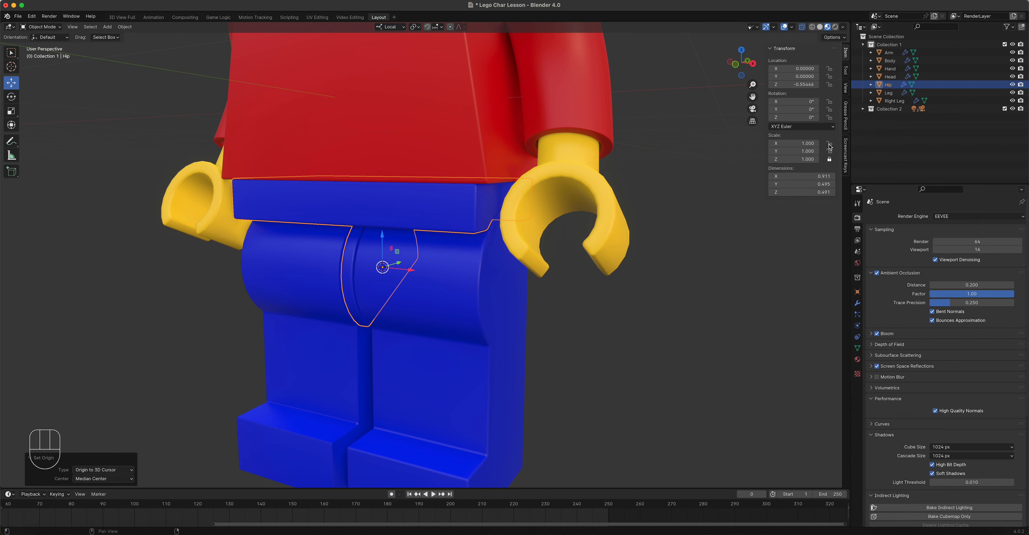
click(829, 151)
click(829, 84)
click(830, 76)
click(830, 69)
mouse_move(795, 101)
mouse_down()
mouse_move(761, 101)
mouse_move(802, 101)
mouse_move(779, 101)
mouse_move(789, 101)
mouse_up()
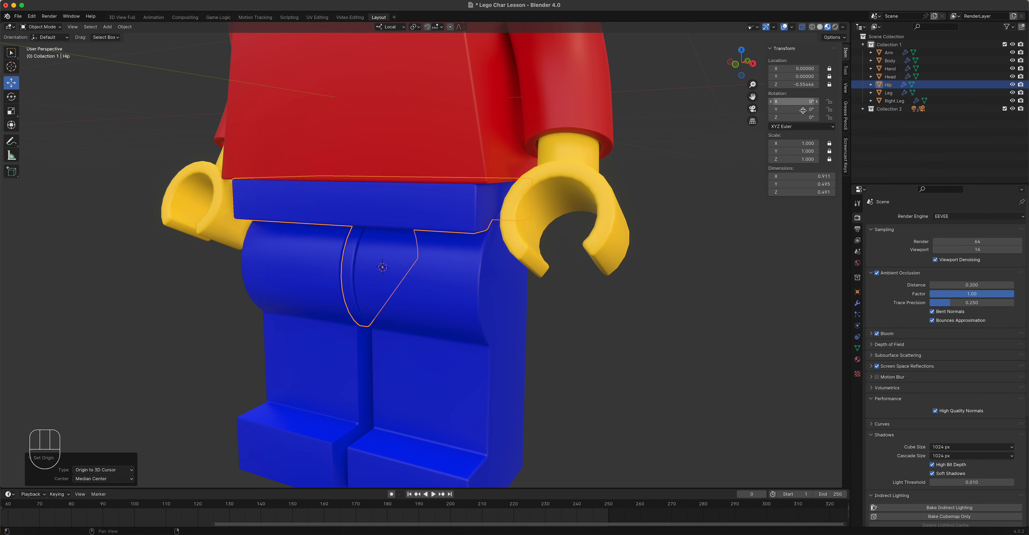
click(829, 110)
click(829, 118)
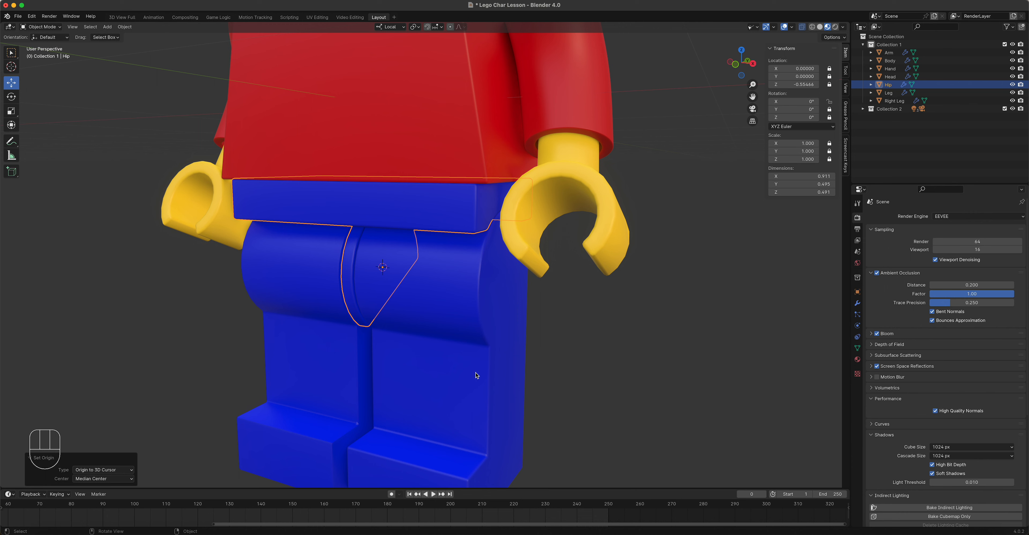
click(476, 364)
shift+click(335, 364)
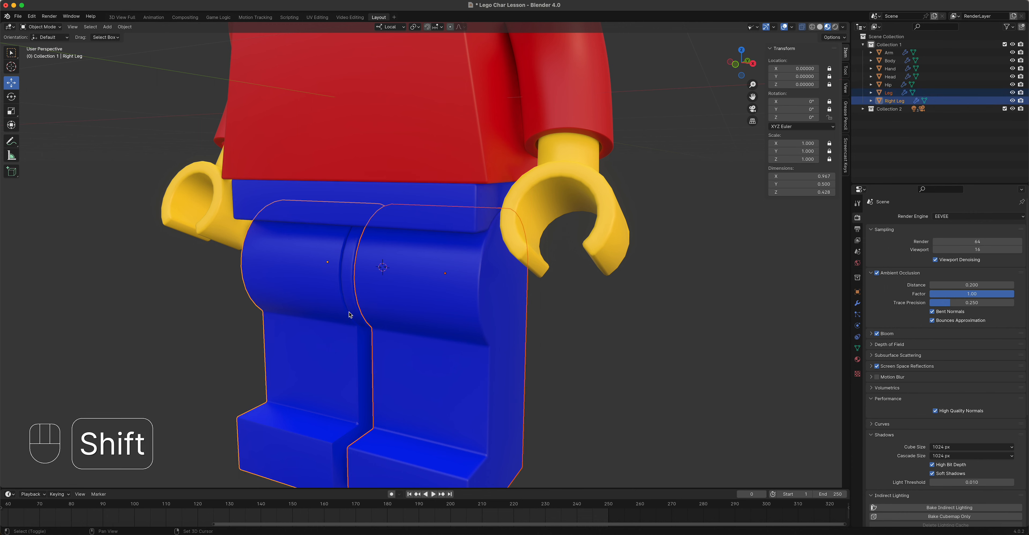
click(391, 197)
Step: Rename the Leg object as Leg.L
click(468, 318)
click(893, 92)
double_click(894, 93)
double_click(893, 93)
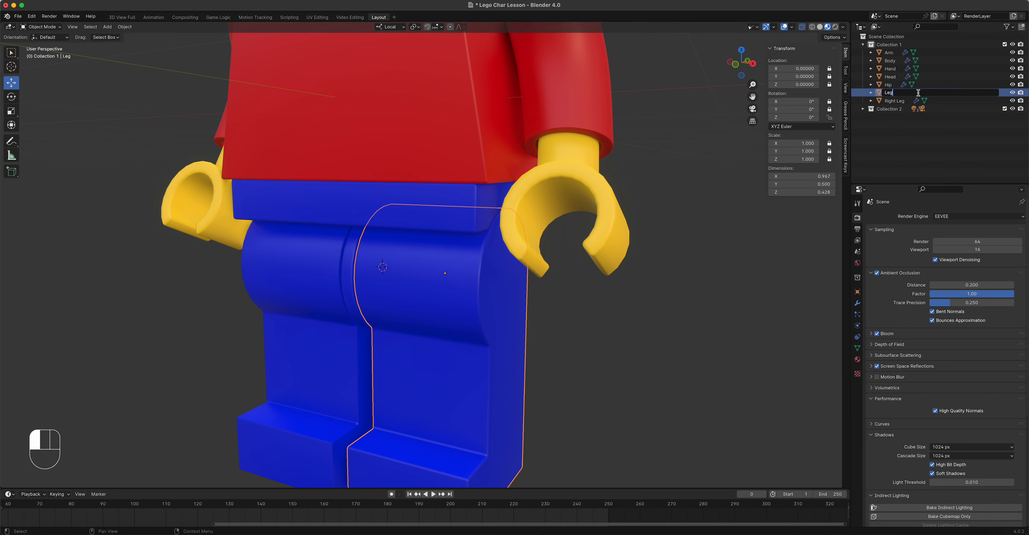
text(.L)
key(Return)
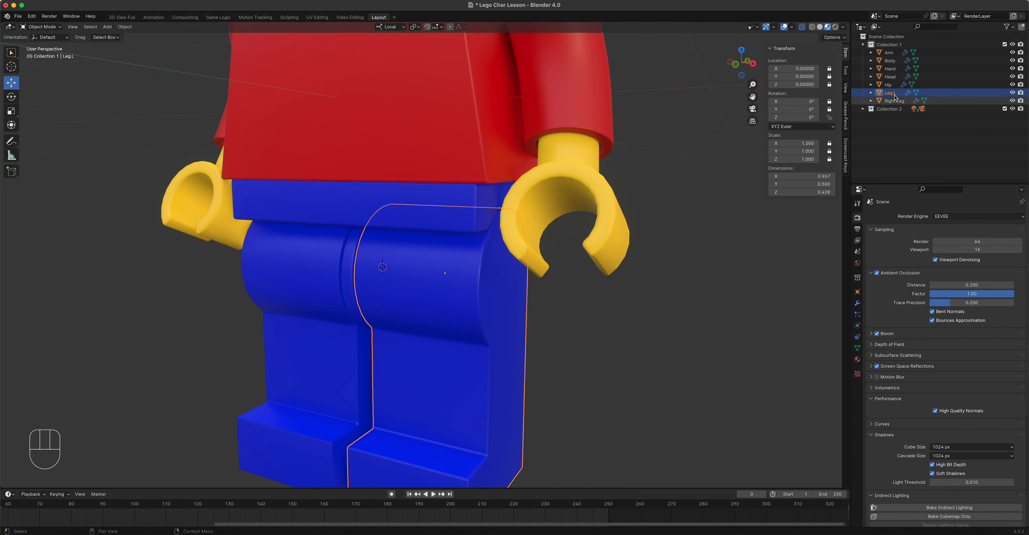
Step: Rename the Right Leg object as Leg.R
click(300, 292)
double_click(893, 100)
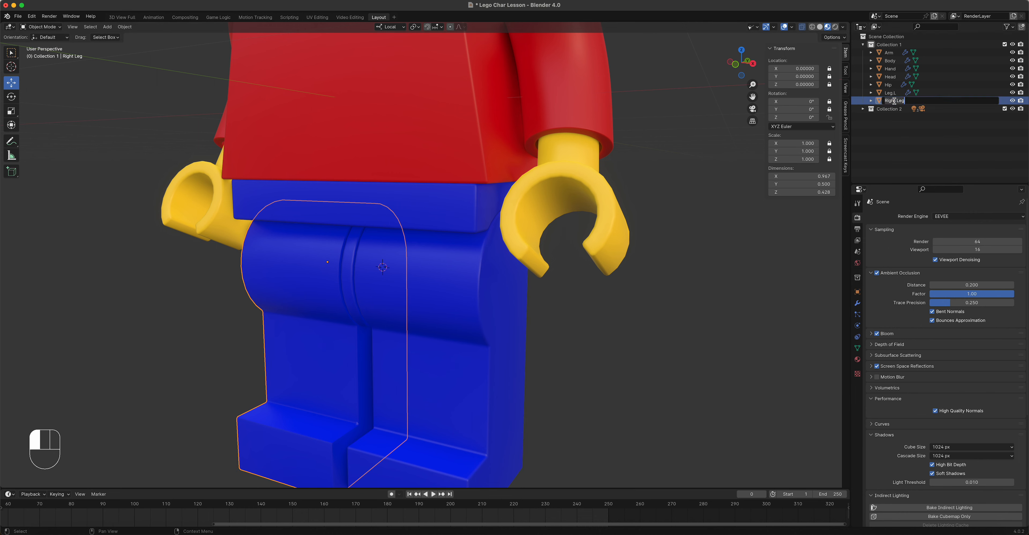
text(Leg.R)
key(Return)
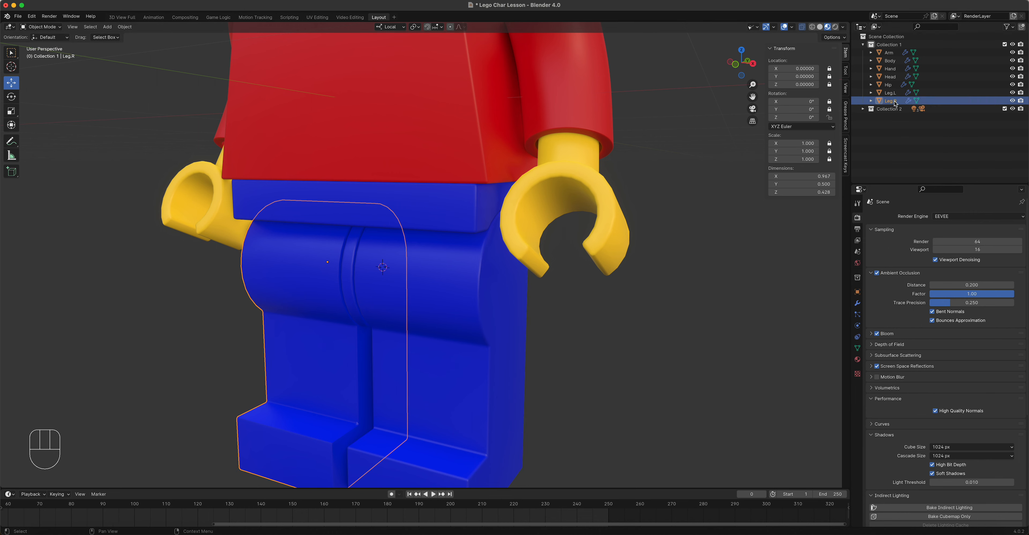
Step: Parent Leg.L and Leg.R to the Hip object with the Object parent type
click(459, 221)
click(447, 335)
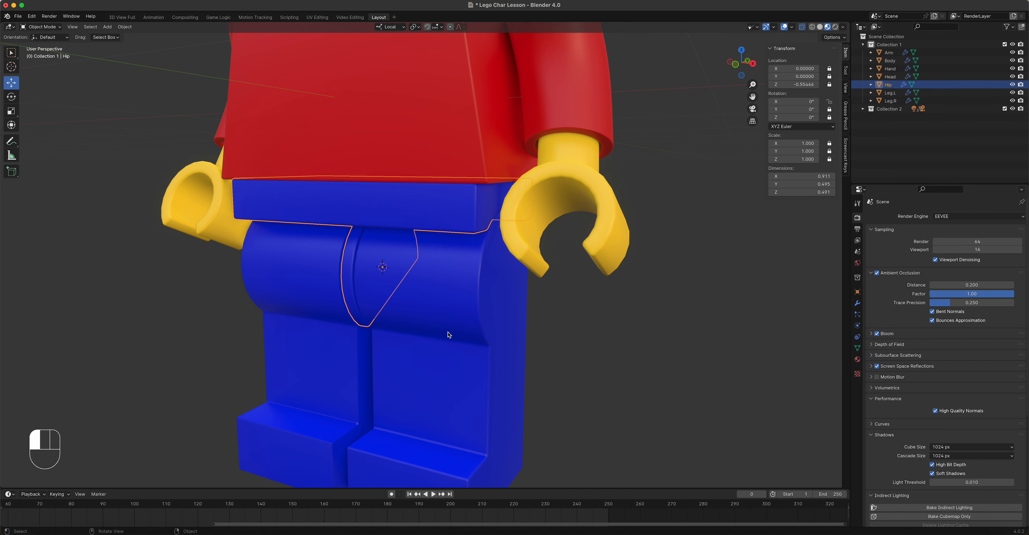
shift+click(334, 383)
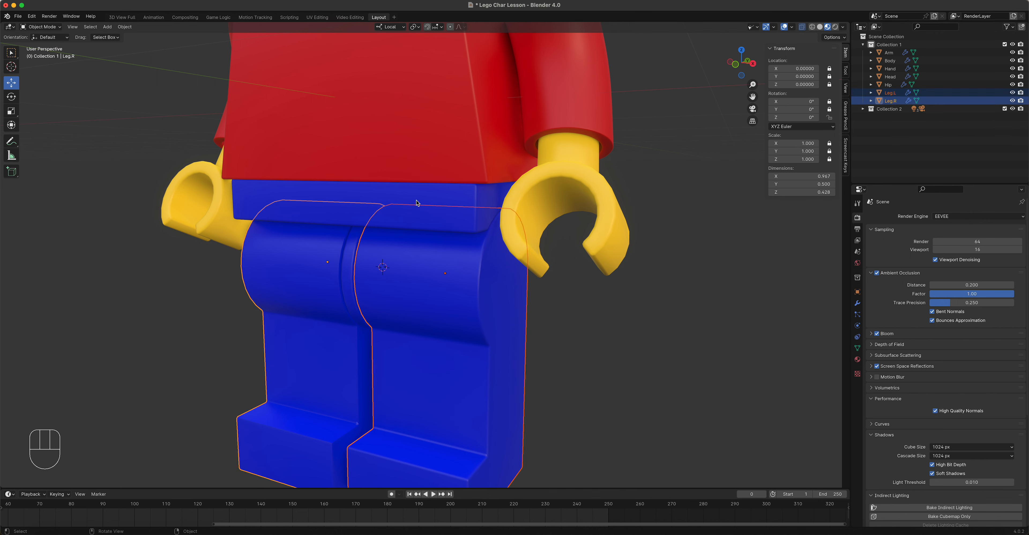
shift+click(435, 202)
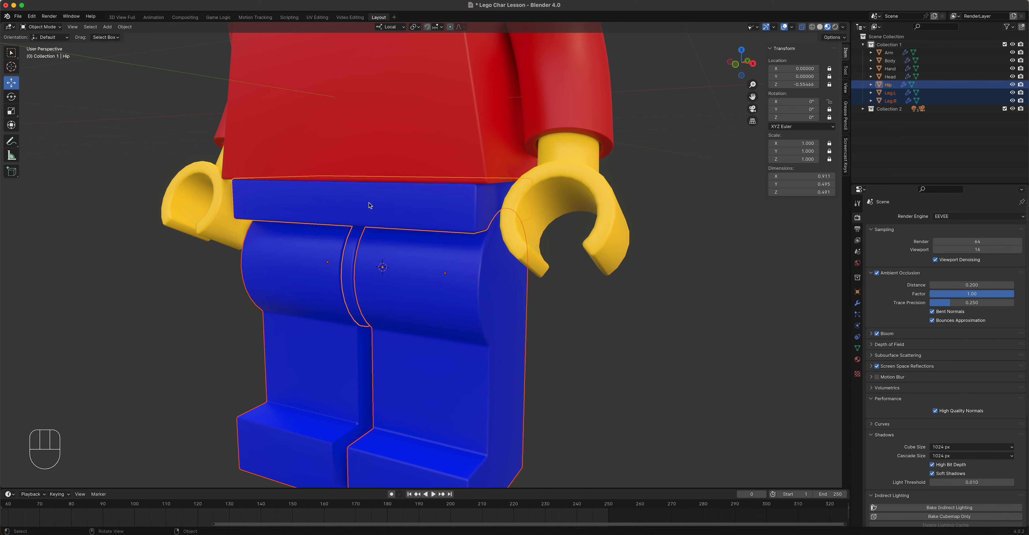
key(ctrl+p)
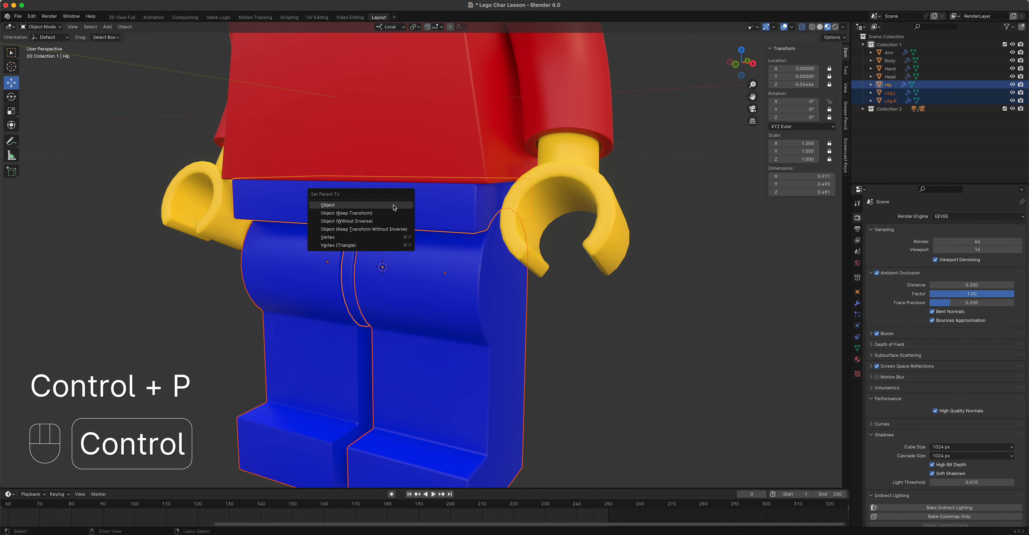
click(353, 207)
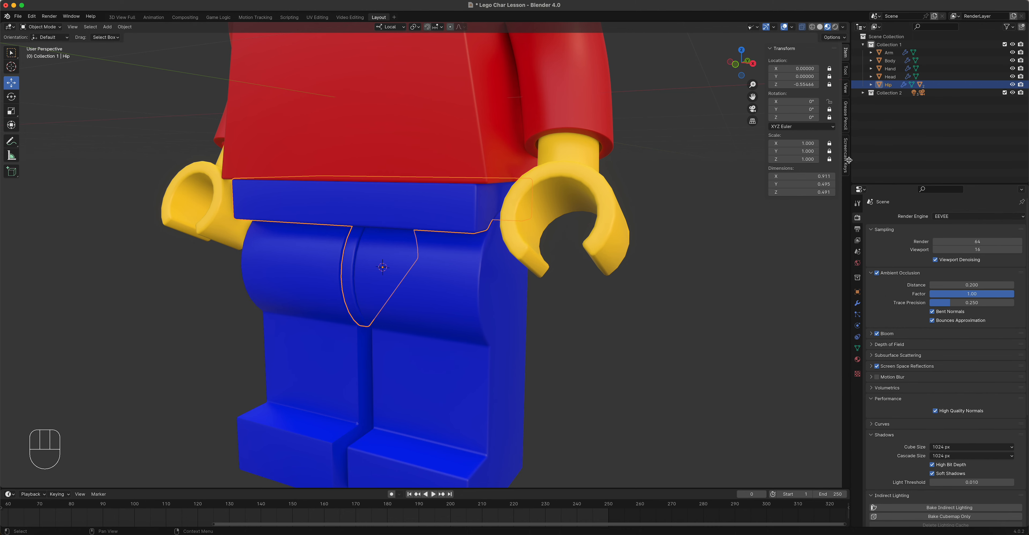
Step: Test the parenting by rotating the Hip about X and both legs about Z, with Leg.R at -70°
mouse_move(794, 101)
mouse_down()
mouse_move(823, 101)
mouse_move(782, 101)
mouse_up()
click(449, 330)
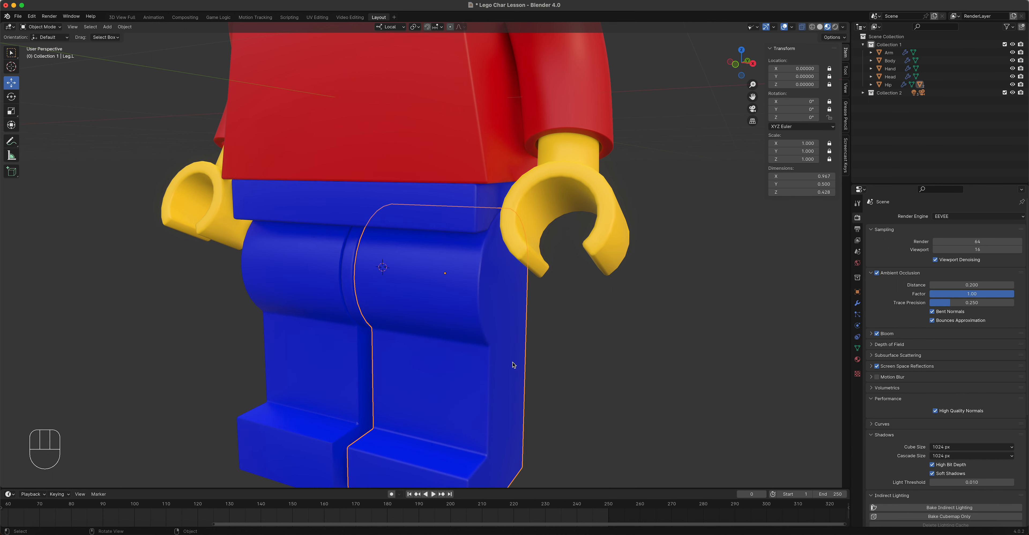
drag(794, 117, 771, 117)
click(342, 264)
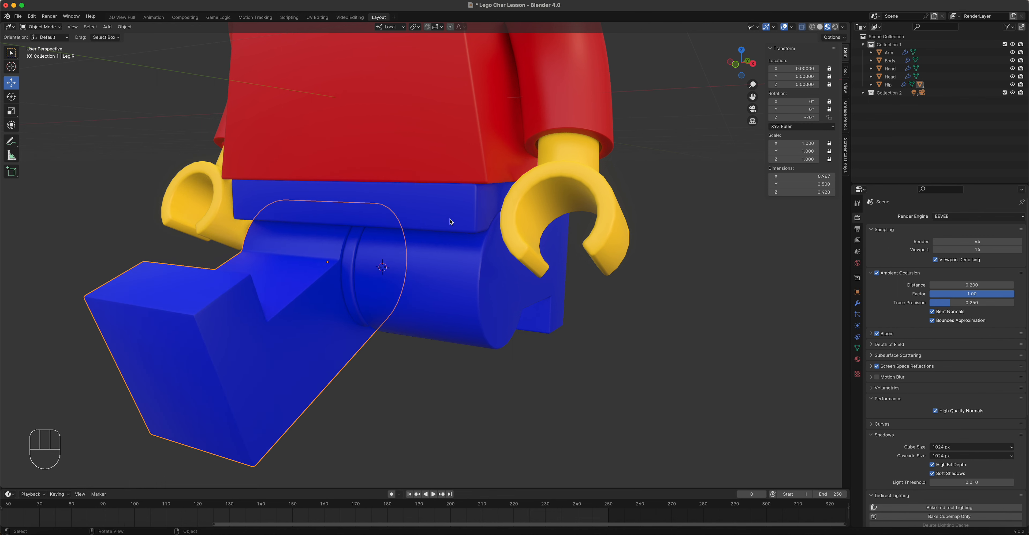
click(450, 221)
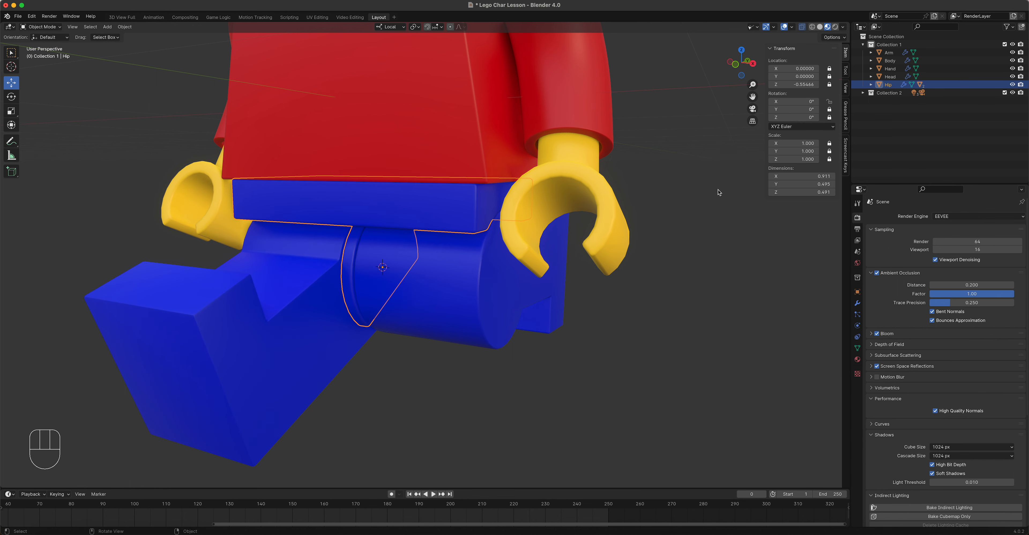
drag(795, 101, 779, 101)
right_click(779, 101)
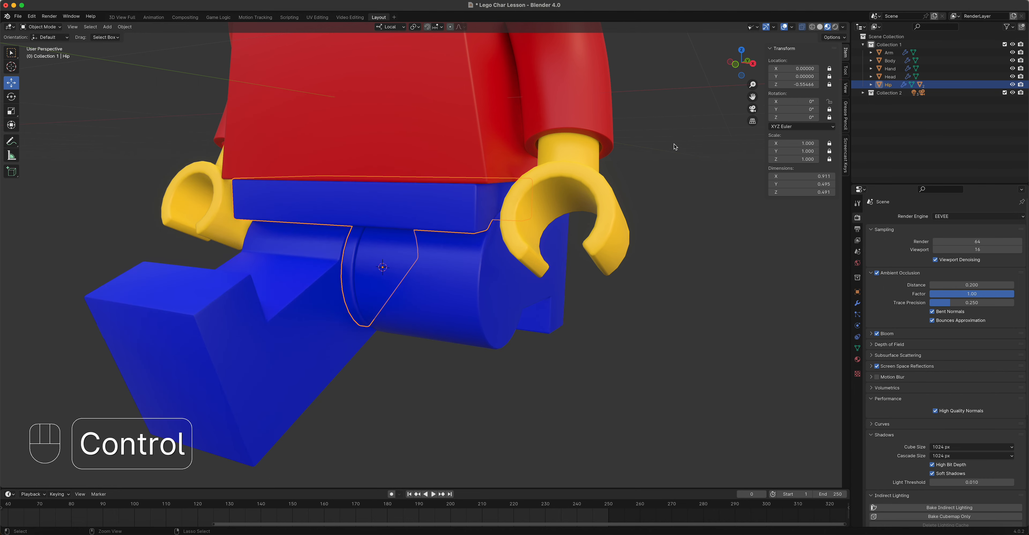
Step: Undo the test rotations of both legs
key(ctrl+z)
key(ctrl+z)
key(ctrl+z)
key(ctrl+z)
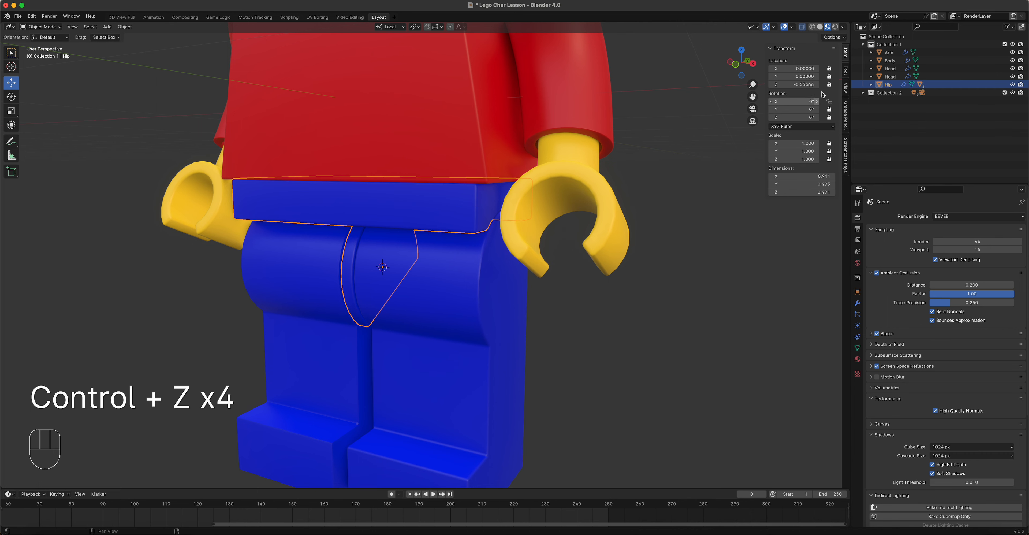
Step: Isolate the Body in local view and snap the 3D cursor to its bottom face in Edit Mode
shift+middle_drag(441, 283, 448, 415)
scroll(451, 240, down, 3)
click(455, 231)
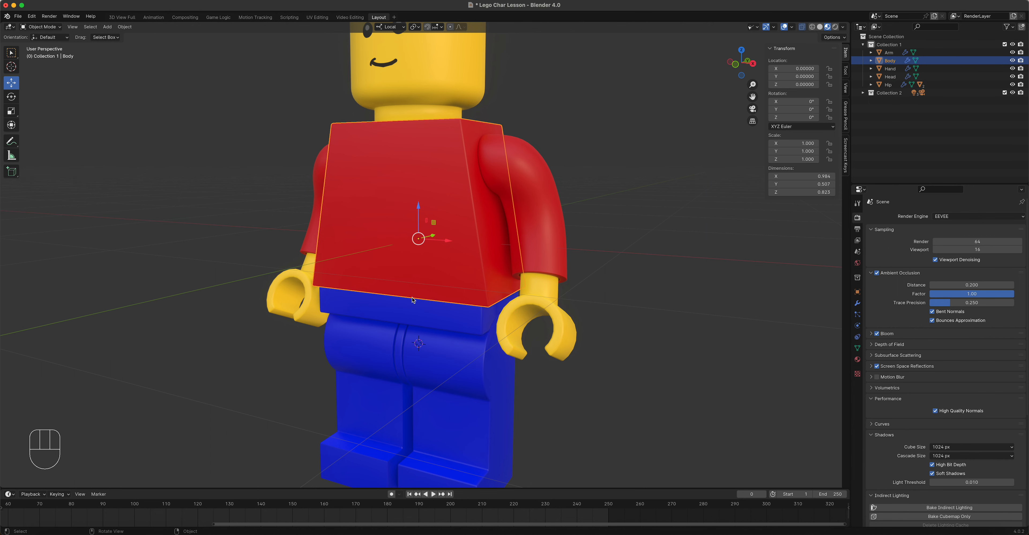
key(KP_1)
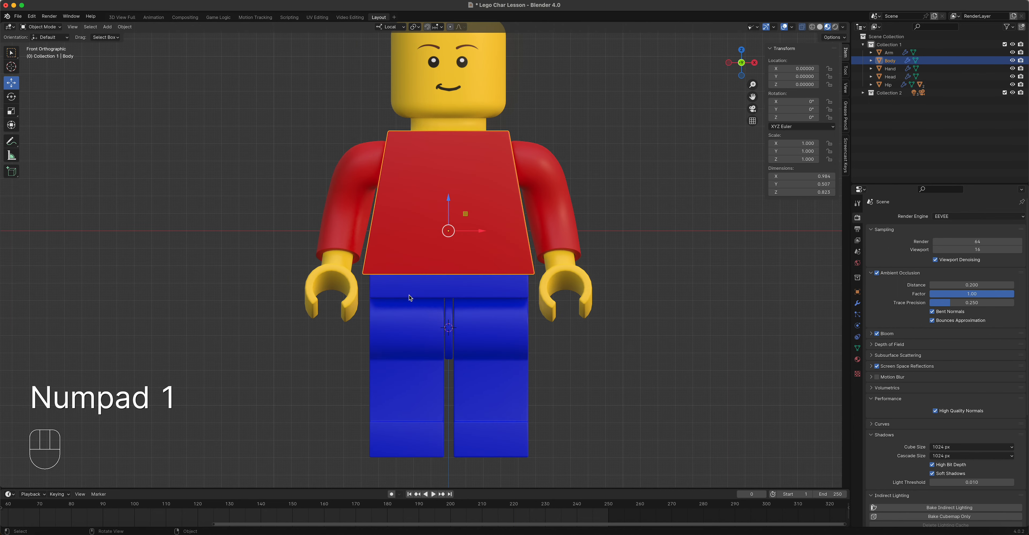
key(KP_Divide)
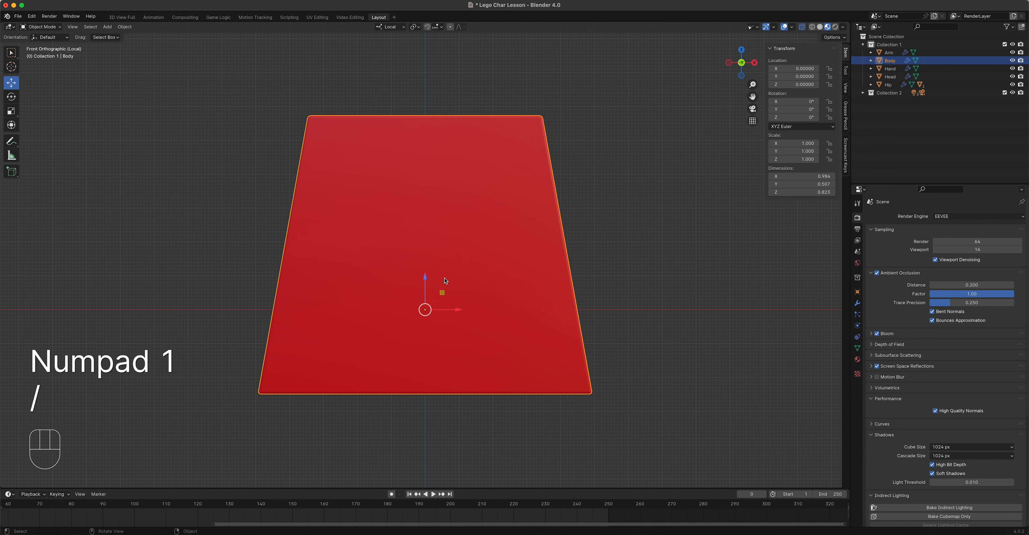
middle_drag(485, 302, 469, 303)
key(Tab)
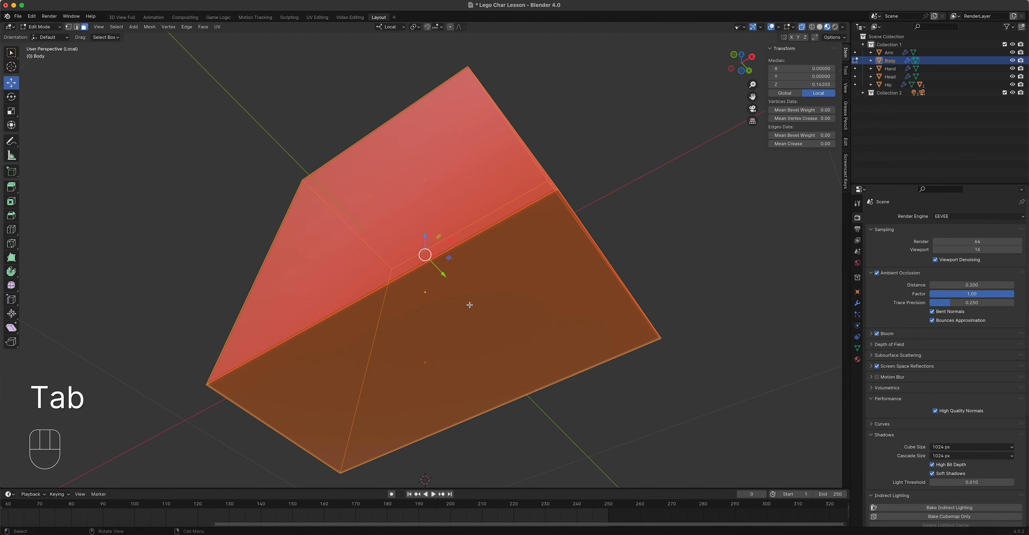
click(435, 346)
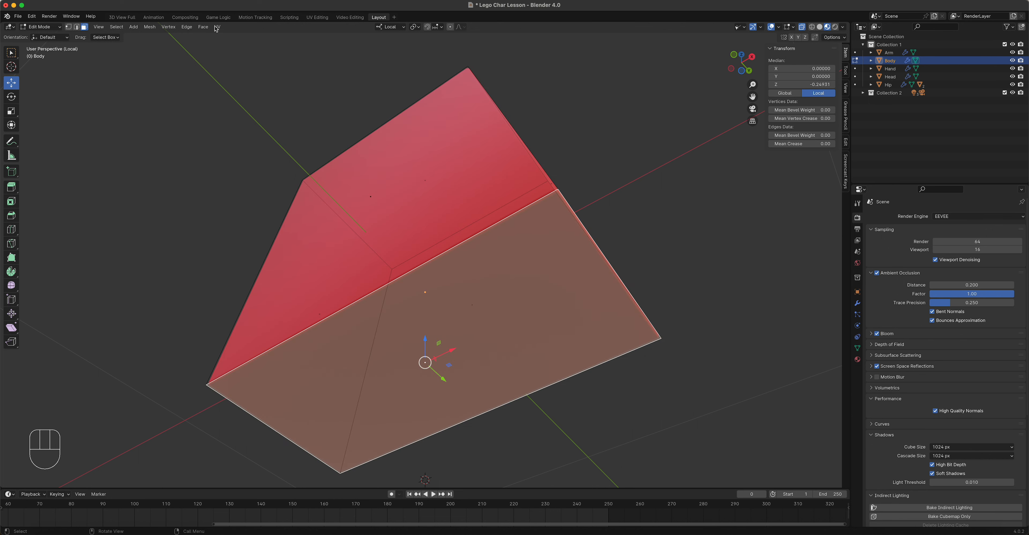
click(149, 27)
mouse_move(163, 56)
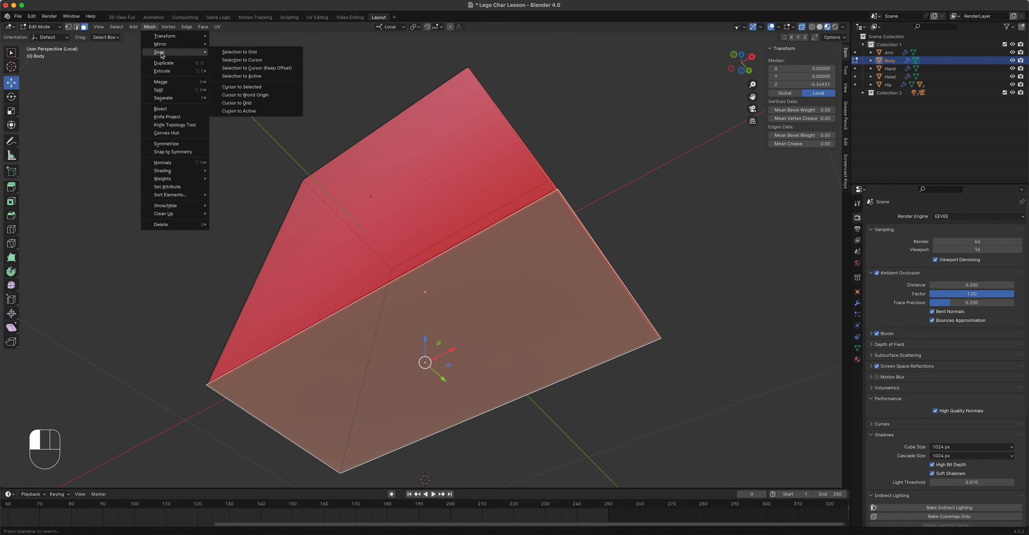
click(246, 87)
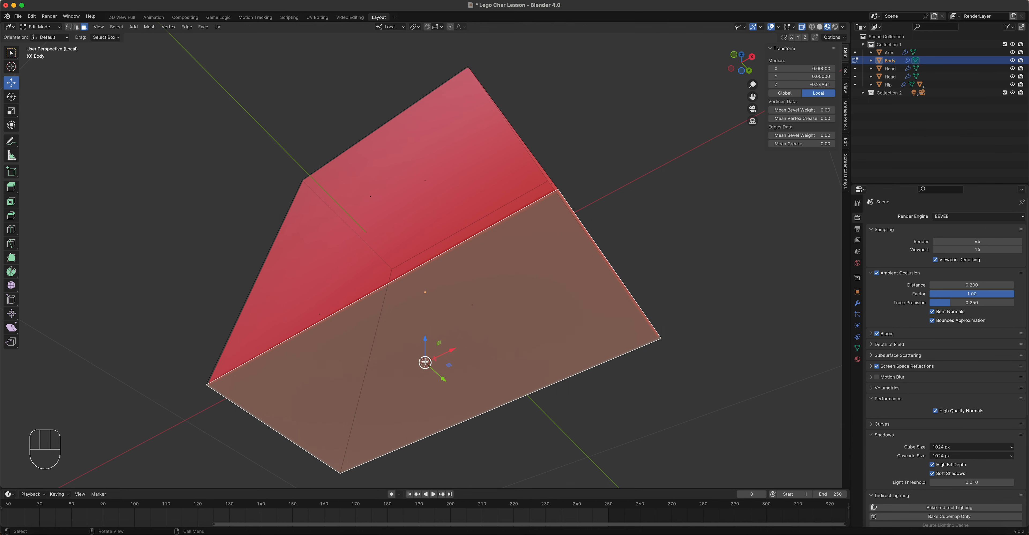
Step: Set the Body's origin to the 3D cursor and return to the full character in front view
key(Tab)
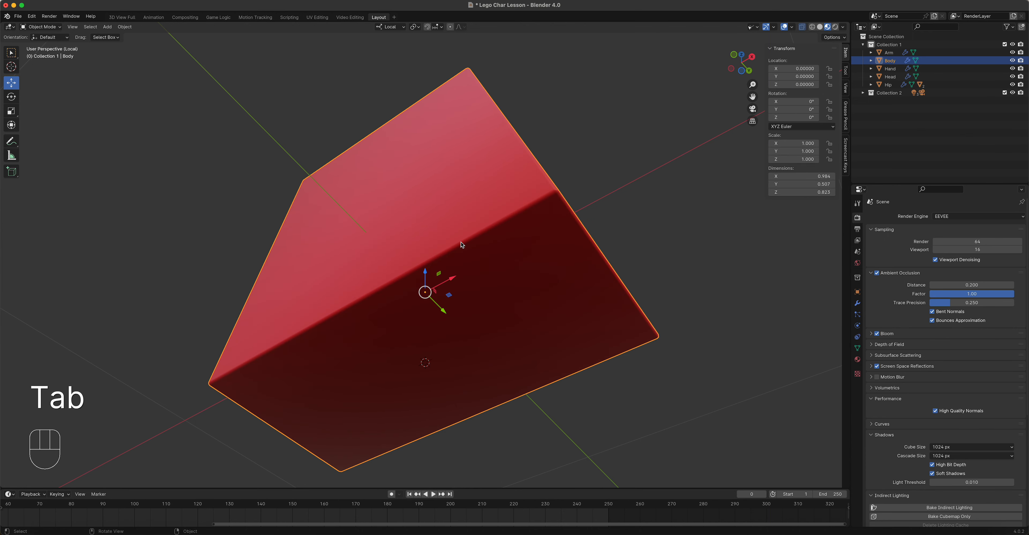
click(125, 26)
mouse_move(132, 46)
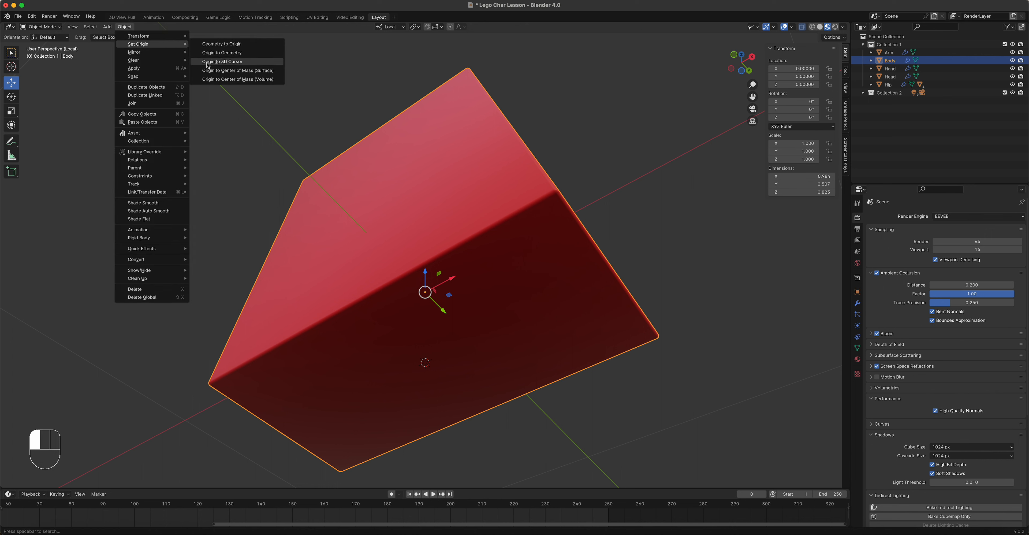
click(216, 61)
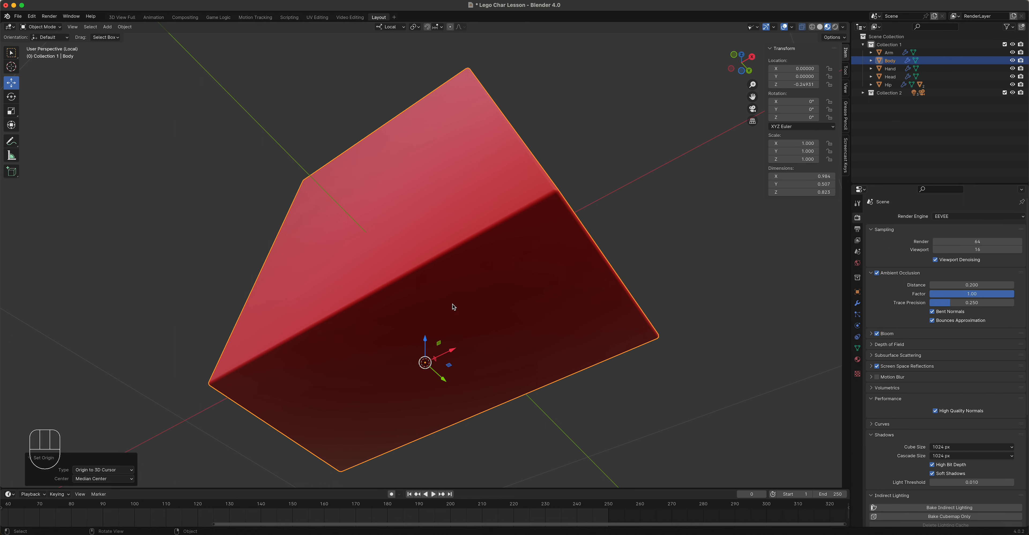
key(KP_1)
key(KP_Divide)
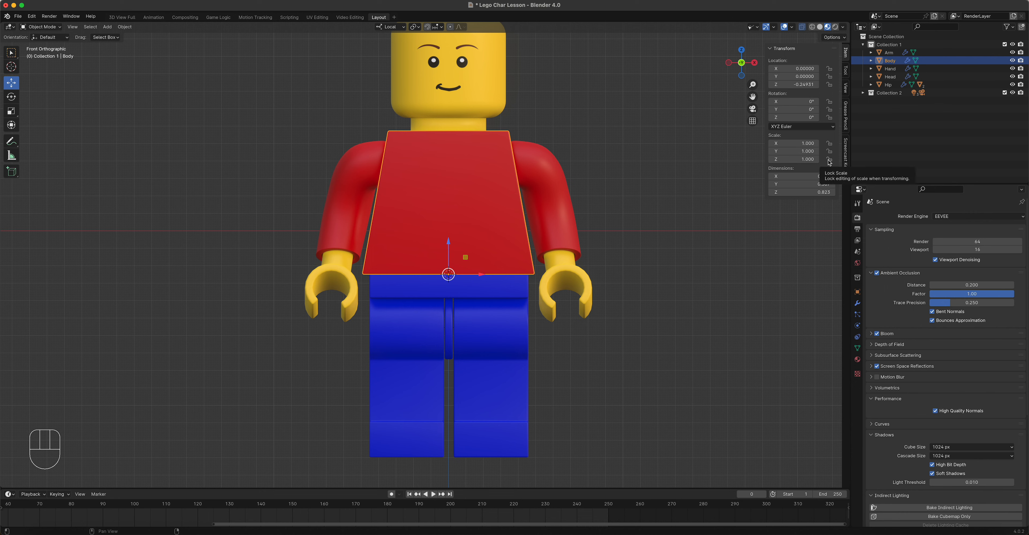
Step: Lock the Body's scale and location on all axes, plus its X and Y rotation, leaving Z rotation free
drag(829, 160, 829, 143)
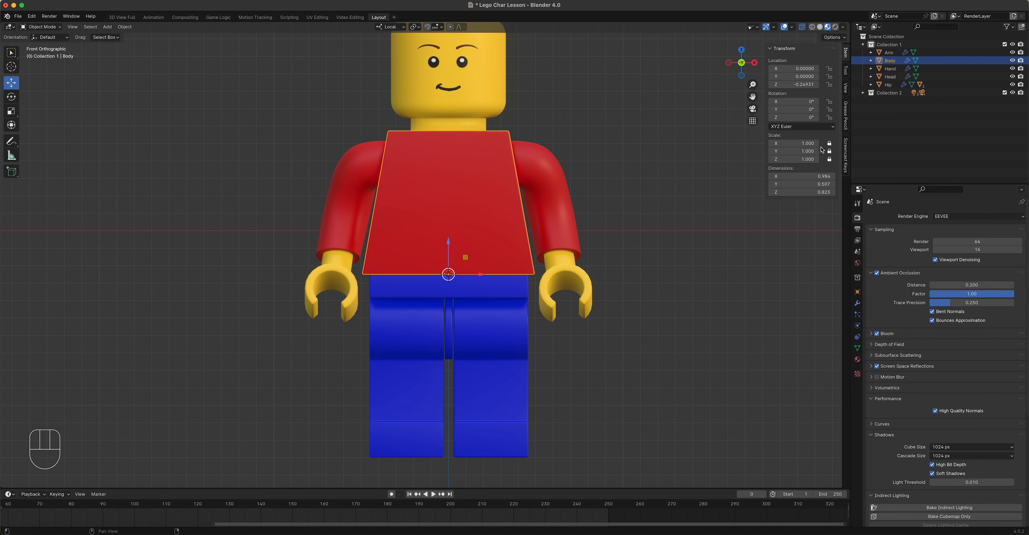
drag(829, 84, 829, 67)
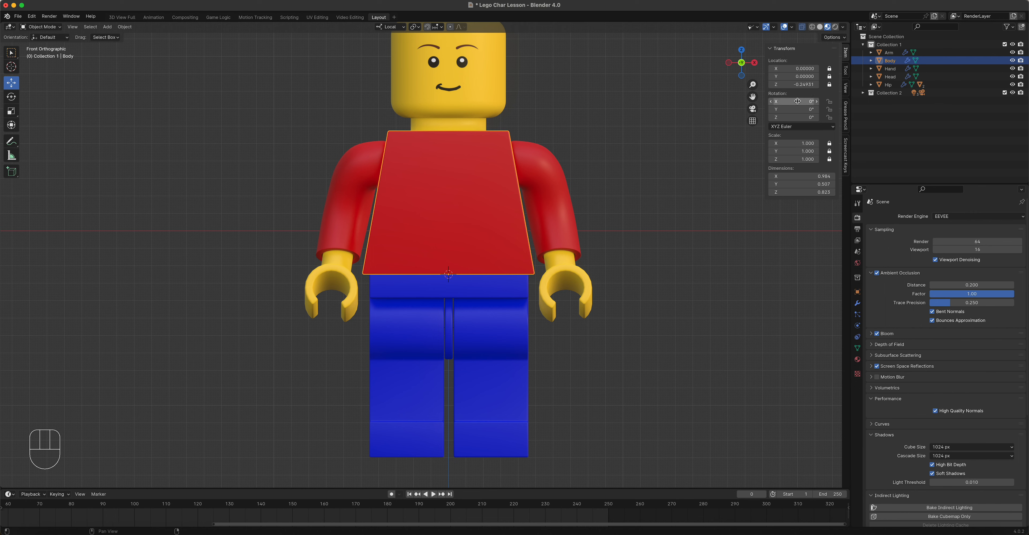
mouse_move(799, 117)
mouse_down()
mouse_move(827, 117)
mouse_move(810, 112)
mouse_up()
click(829, 109)
click(829, 101)
Step: Parent the Body to the Hip with the Object parent type
scroll(547, 241, up, 2)
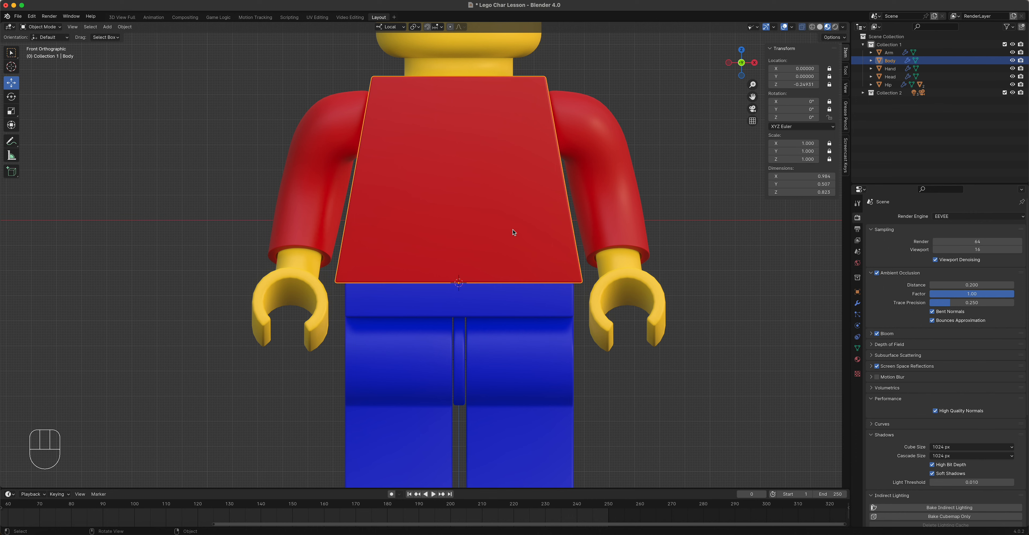
key(shift)
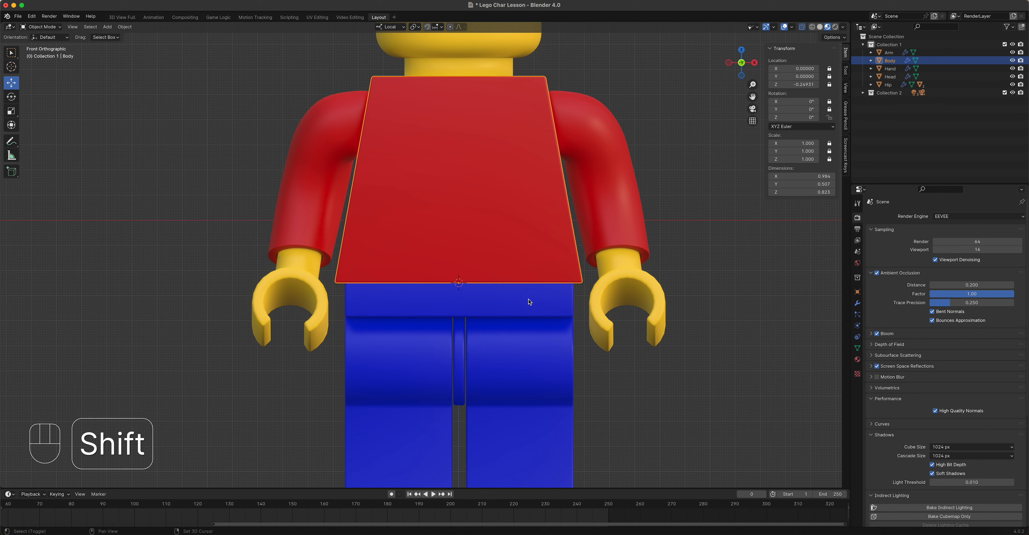
shift+click(514, 303)
key(ctrl+p)
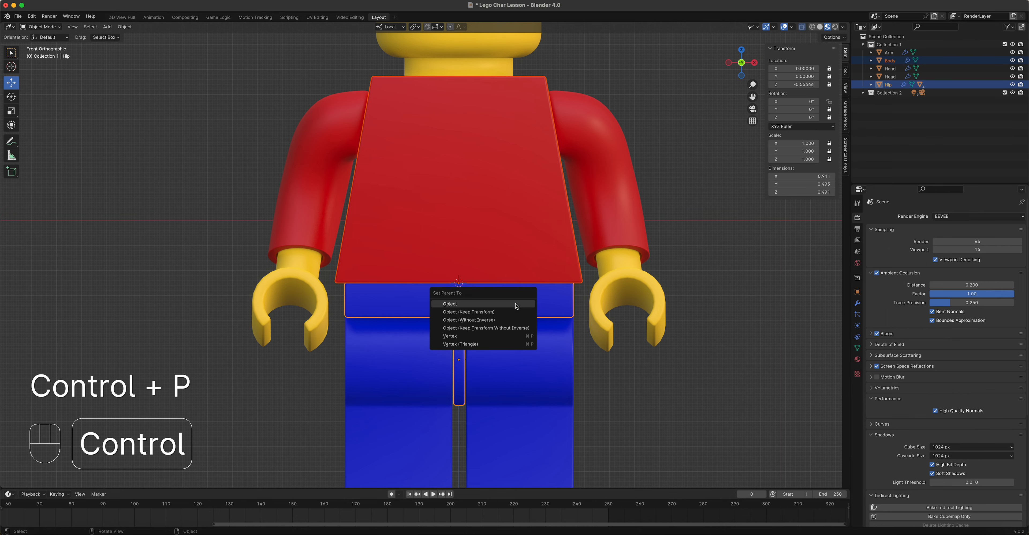
click(516, 306)
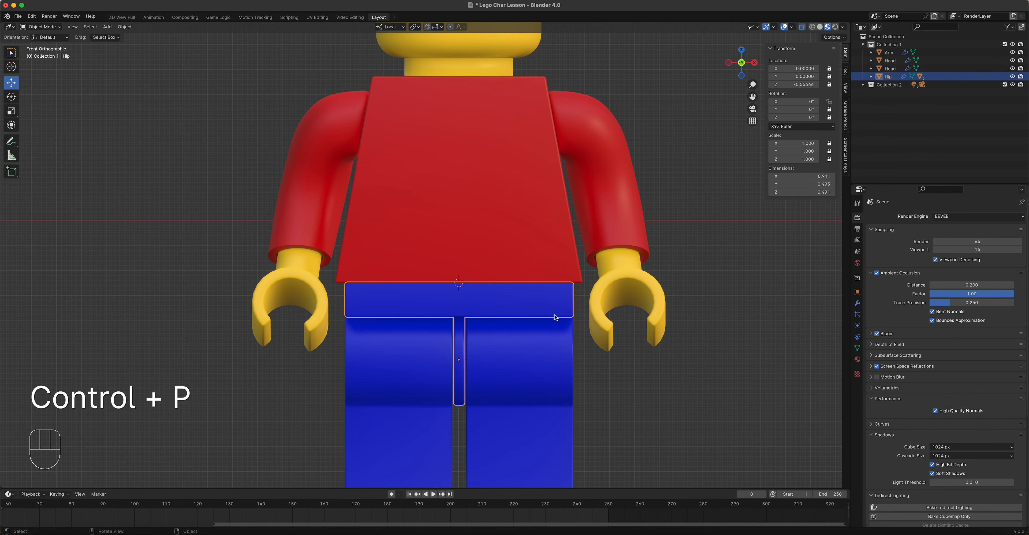
Step: Test the parenting by rotating the Hip about X and the Body about Z, cancelling each rotation
scroll(558, 317, down, 2)
middle_drag(558, 317, 521, 324)
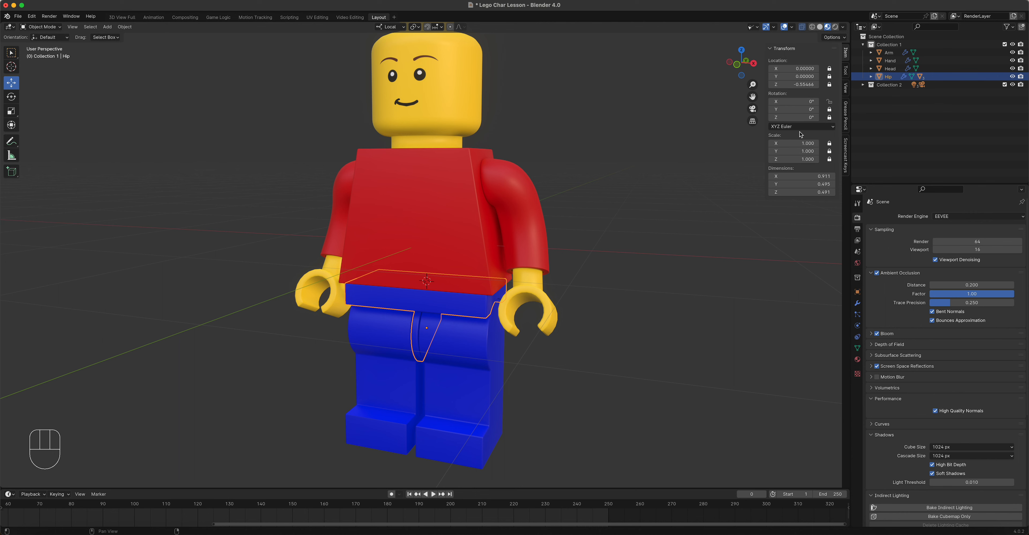
mouse_move(795, 101)
mouse_down()
mouse_move(779, 101)
mouse_move(814, 101)
mouse_up()
right_click(795, 101)
click(467, 218)
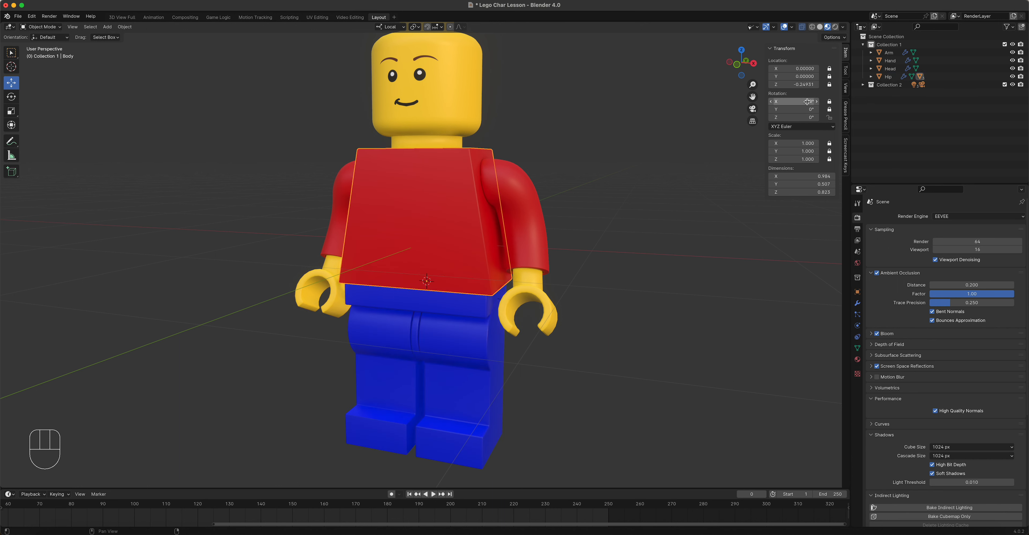
drag(794, 117, 767, 117)
key(Escape)
Step: Isolate the Head, select the neck's bottom face with its surrounding ring, and snap the 3D cursor to that selection
click(408, 70)
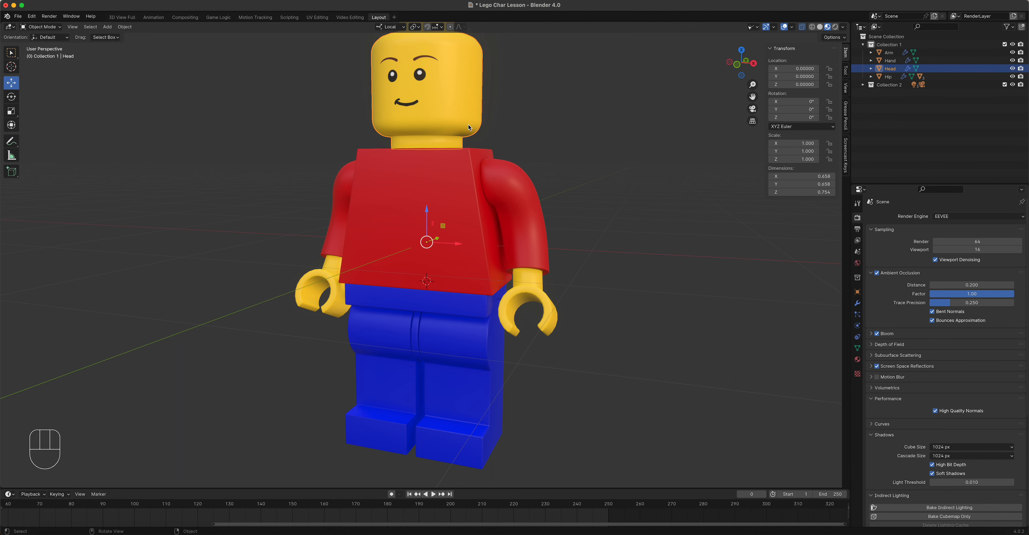
key(slash)
mouse_move(442, 211)
middle_down()
mouse_move(433, 189)
mouse_move(430, 196)
middle_up()
key(Tab)
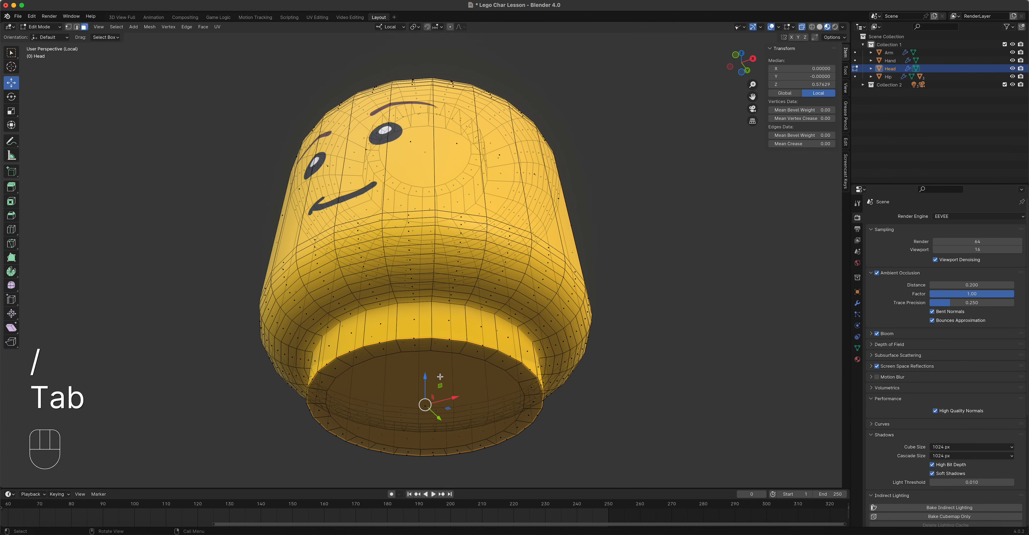
click(429, 399)
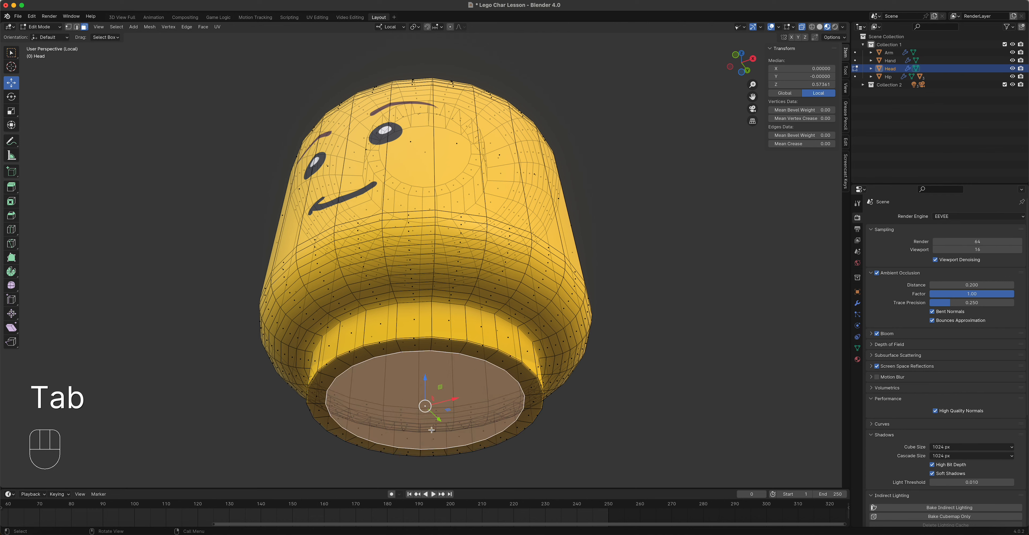
key(ctrl+KP_Add)
key(ctrl+KP_Add)
key(ctrl+KP_Subtract)
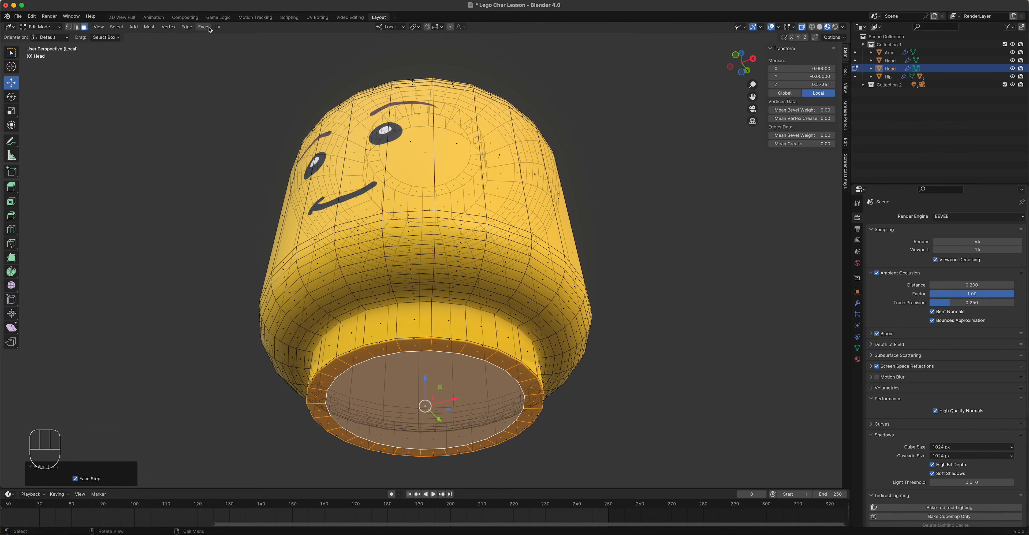
click(150, 26)
mouse_move(157, 52)
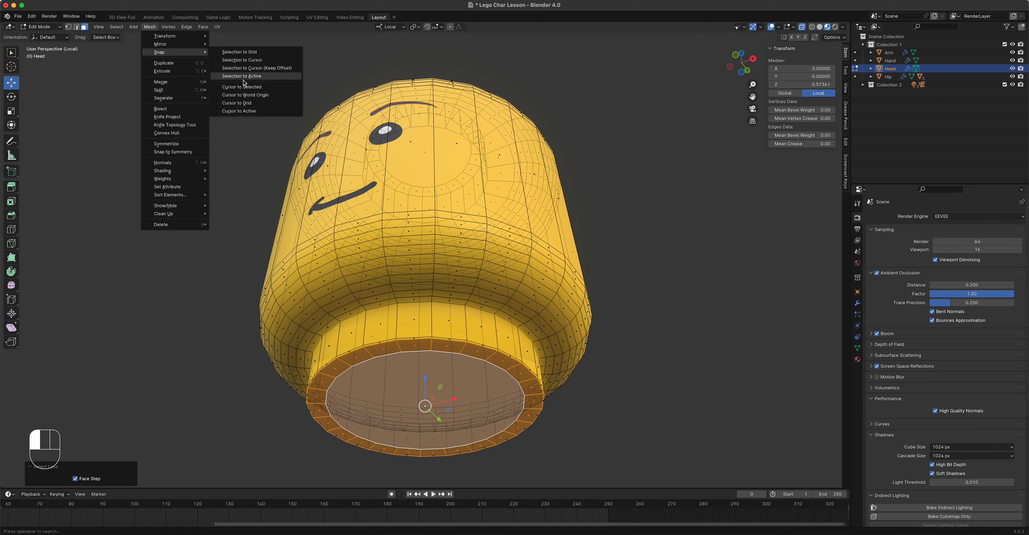
click(257, 87)
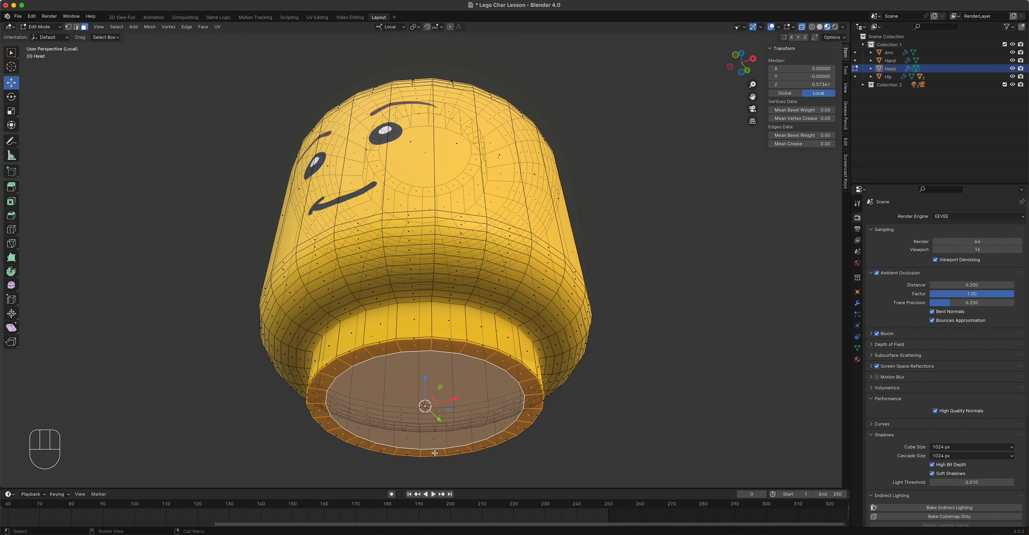
Step: Set the Head's origin to the 3D cursor in Object Mode and leave local view
key(Tab)
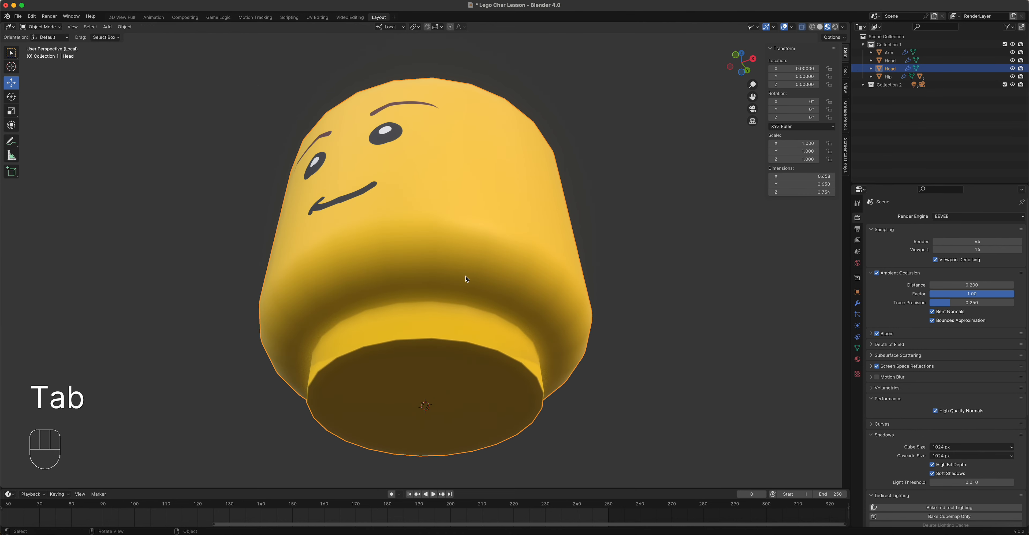
click(124, 26)
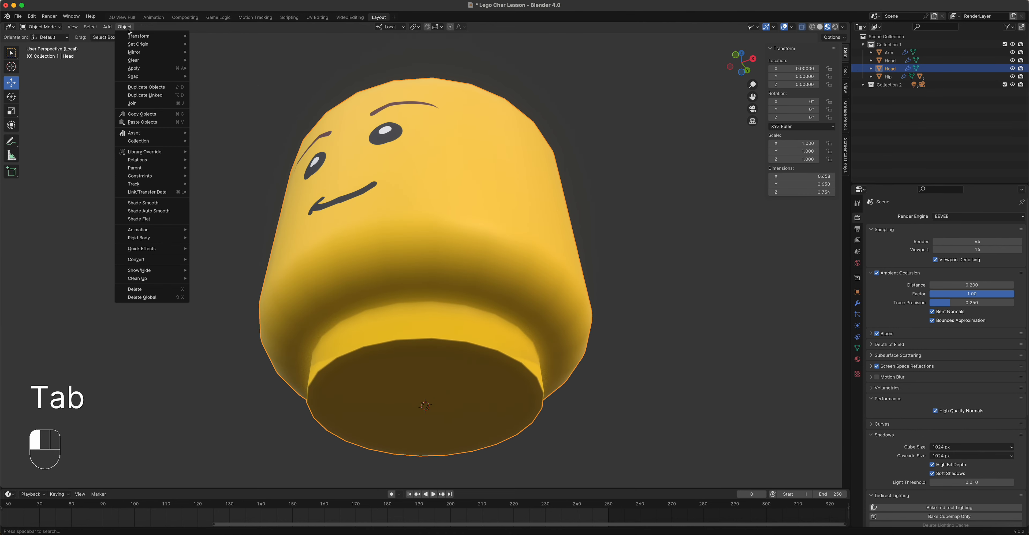
mouse_move(131, 44)
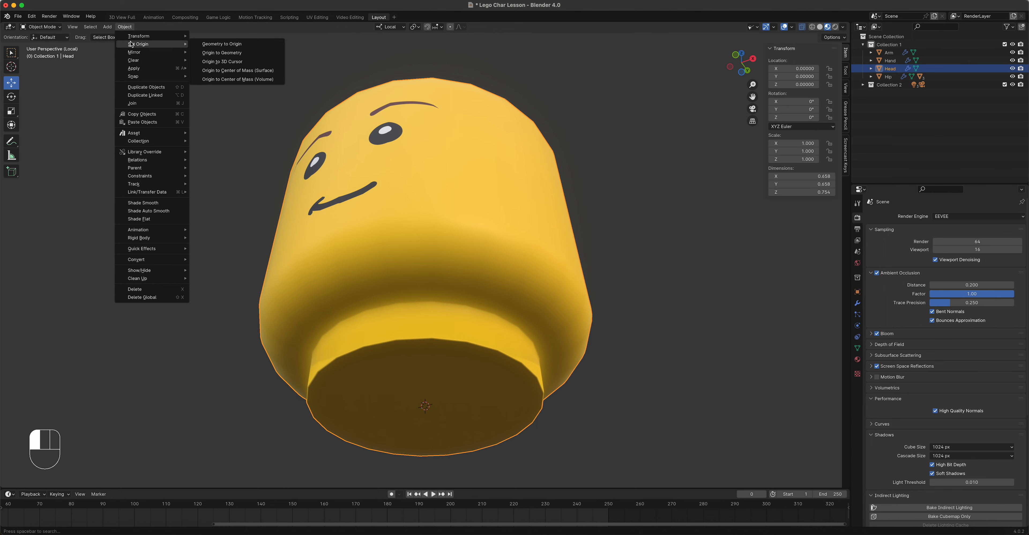
click(223, 61)
key(slash)
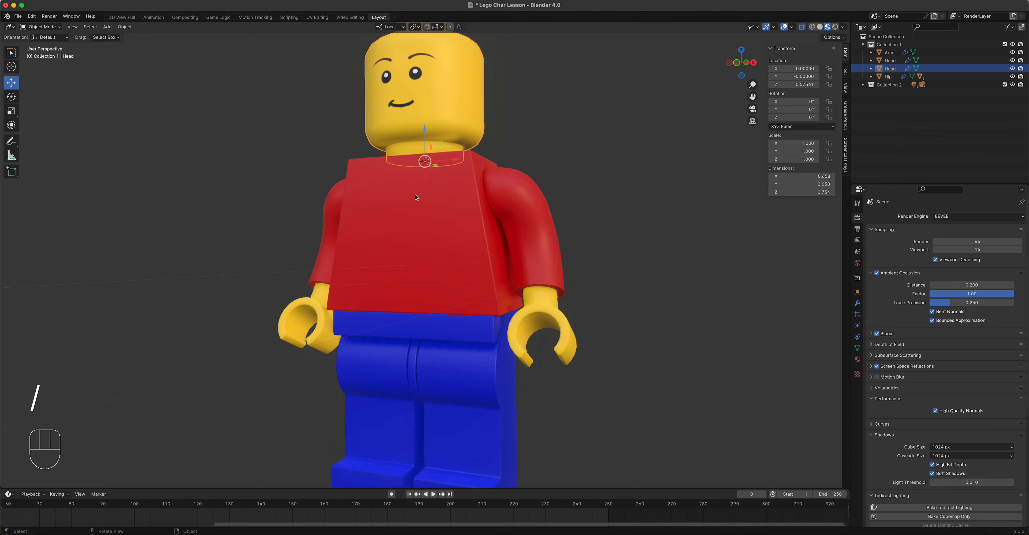
Step: Lock the Head's location and scale on all axes and try out its Z rotation
key(KP_1)
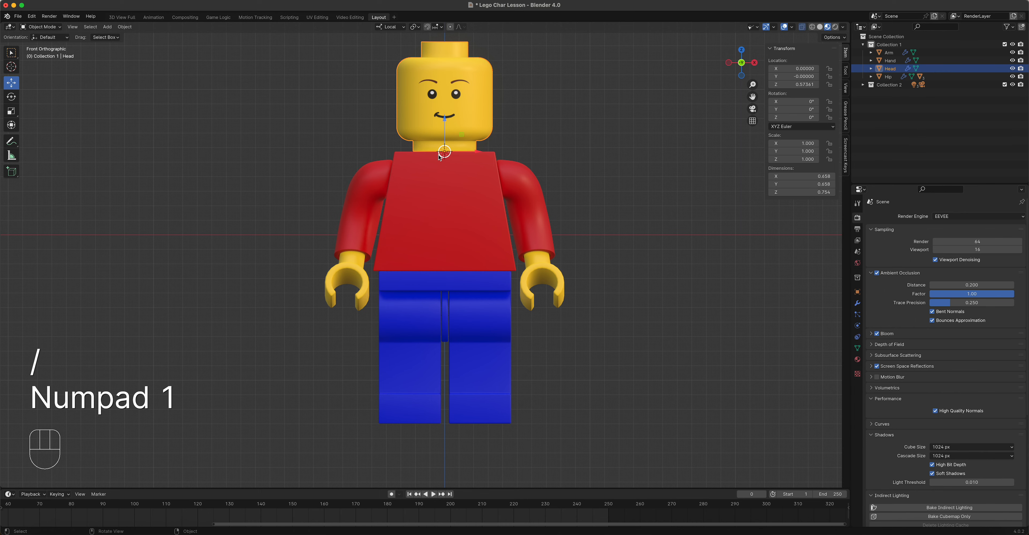
shift+middle_drag(439, 158, 429, 208)
key(grave)
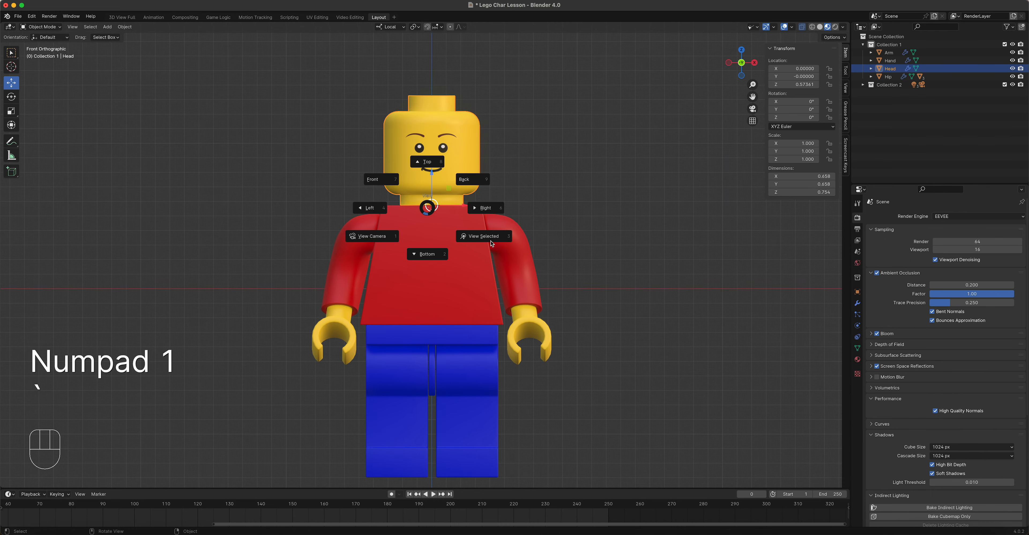
key(Escape)
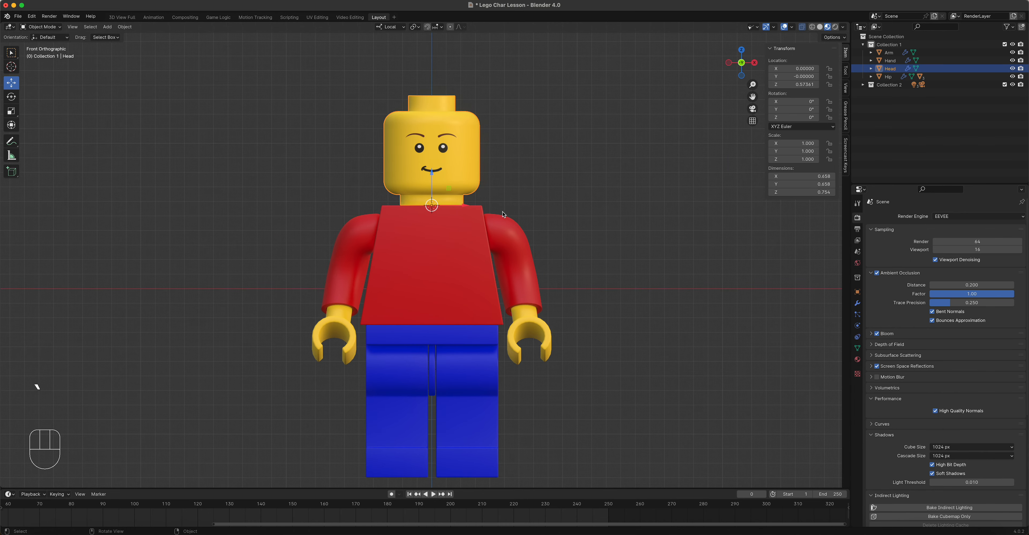
click(831, 143)
click(830, 159)
click(830, 151)
click(829, 84)
click(829, 77)
click(829, 68)
mouse_move(779, 101)
mouse_down()
mouse_move(759, 101)
mouse_move(779, 101)
mouse_up()
drag(795, 117, 825, 113)
Step: Parent the Head to the Body with the Object parent type and try moving the Body to test its locks
click(395, 27)
shift+click(459, 223)
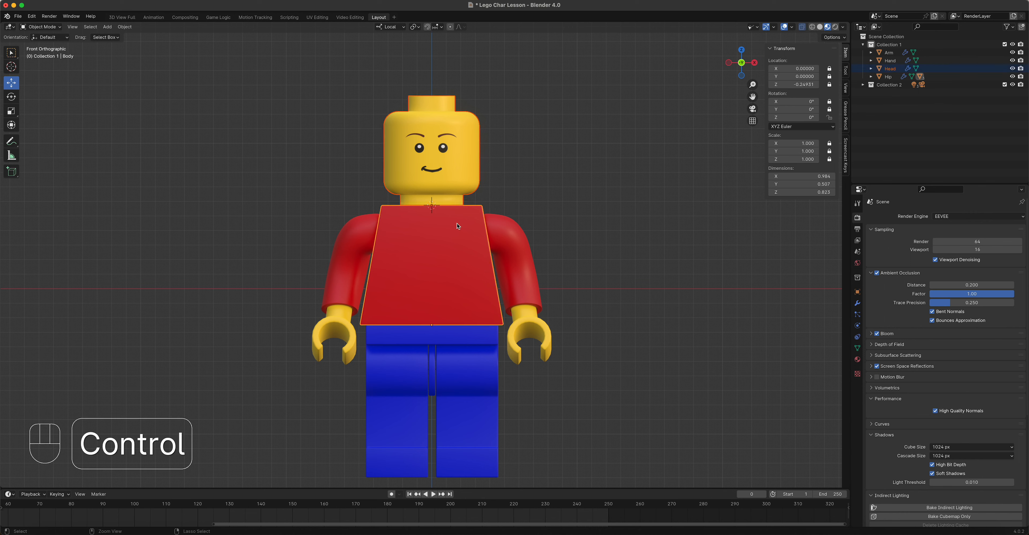
key(ctrl+p)
click(458, 225)
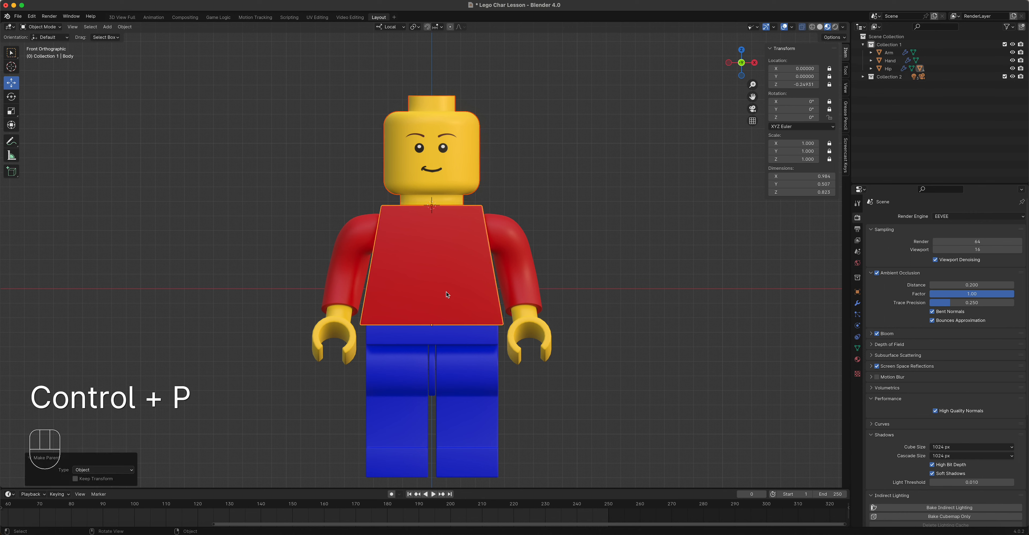
key(g)
click(463, 273)
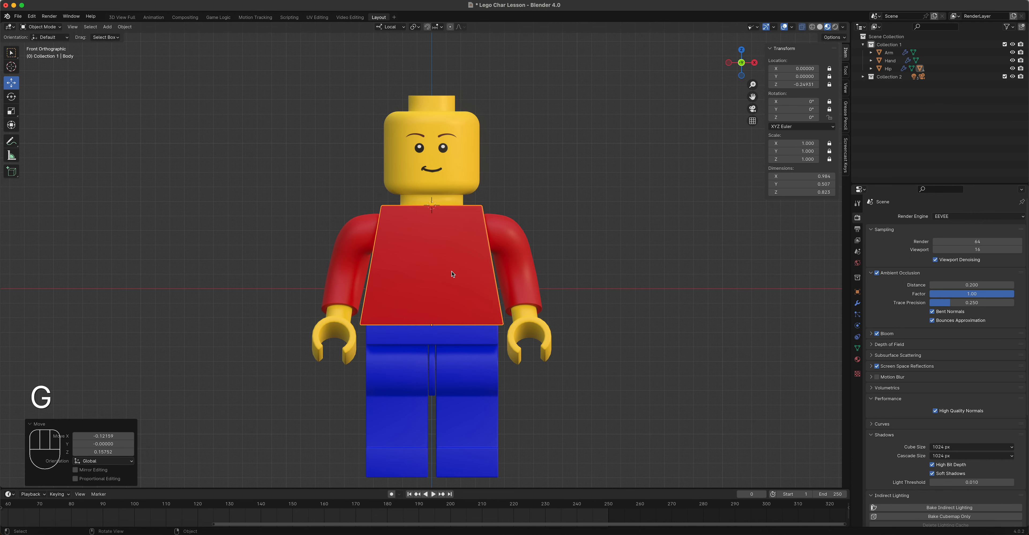
Step: Try out the Body's and Head's Z rotation and the Hip's X rotation, undoing the test rotations
mouse_move(799, 117)
mouse_down()
mouse_move(783, 117)
mouse_move(799, 117)
mouse_up()
drag(799, 117, 777, 117)
click(459, 162)
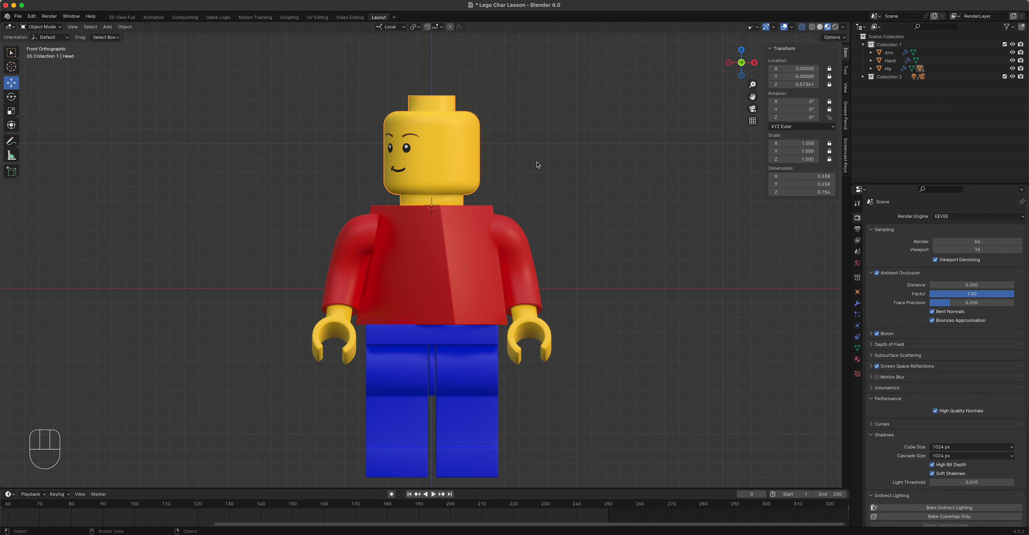
drag(795, 118, 816, 118)
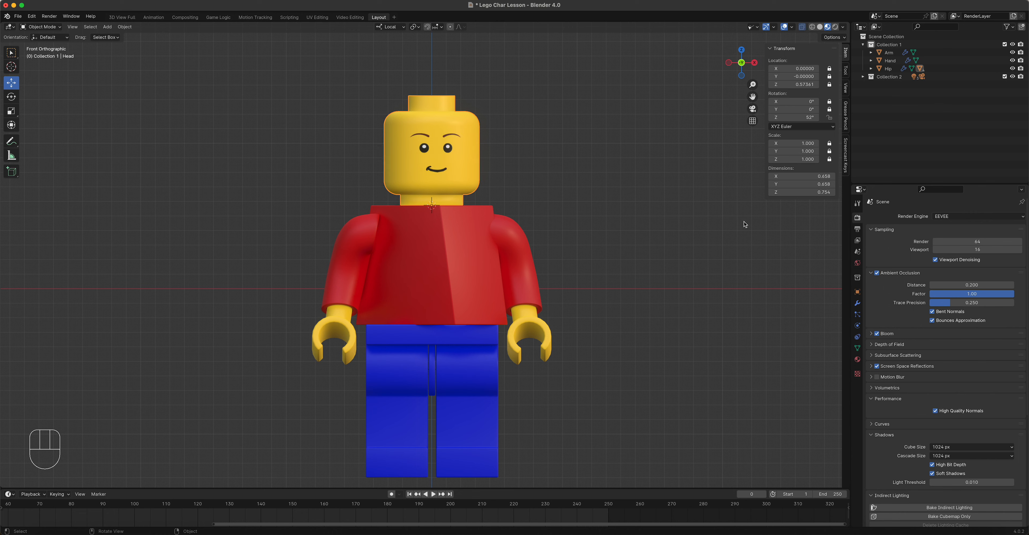
key(super+z)
key(super+z)
key(super+z)
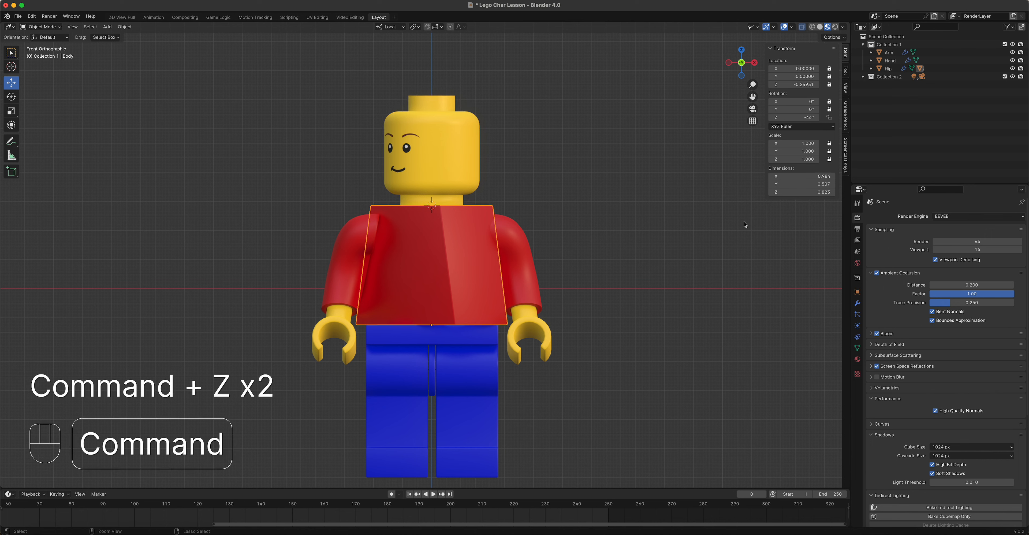
click(466, 334)
drag(795, 103, 795, 103)
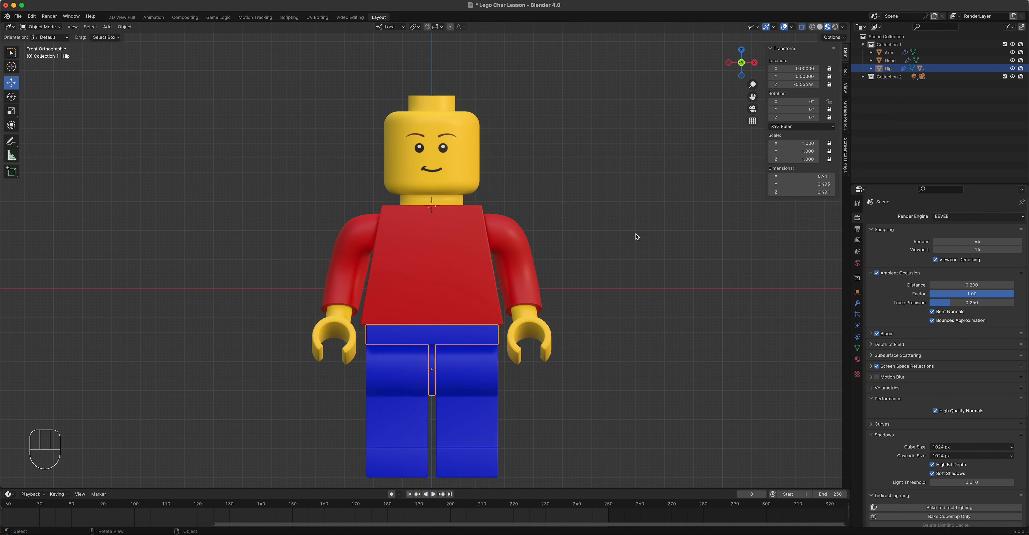
Step: Apply the Mirror modifier on the Arm object
click(523, 250)
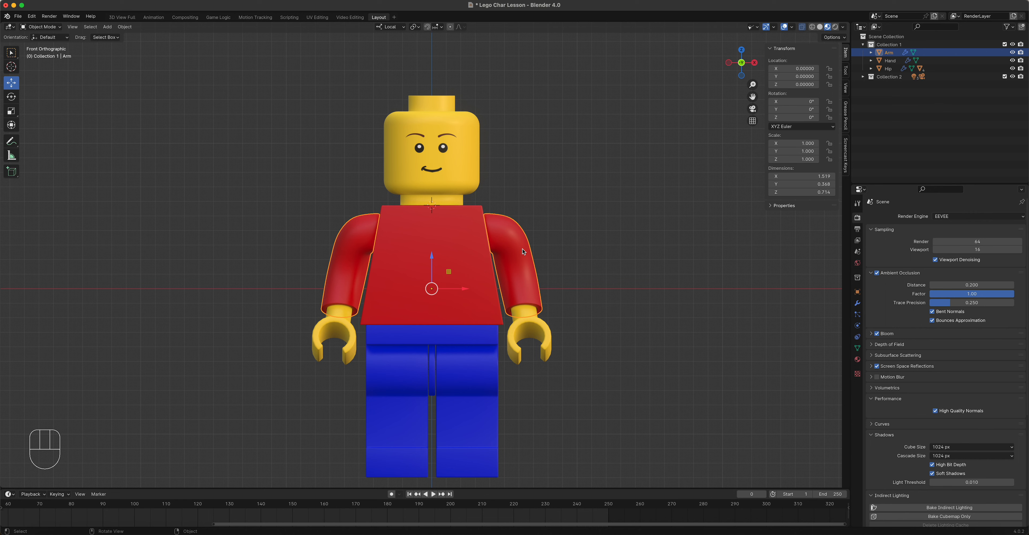
click(857, 303)
click(1001, 230)
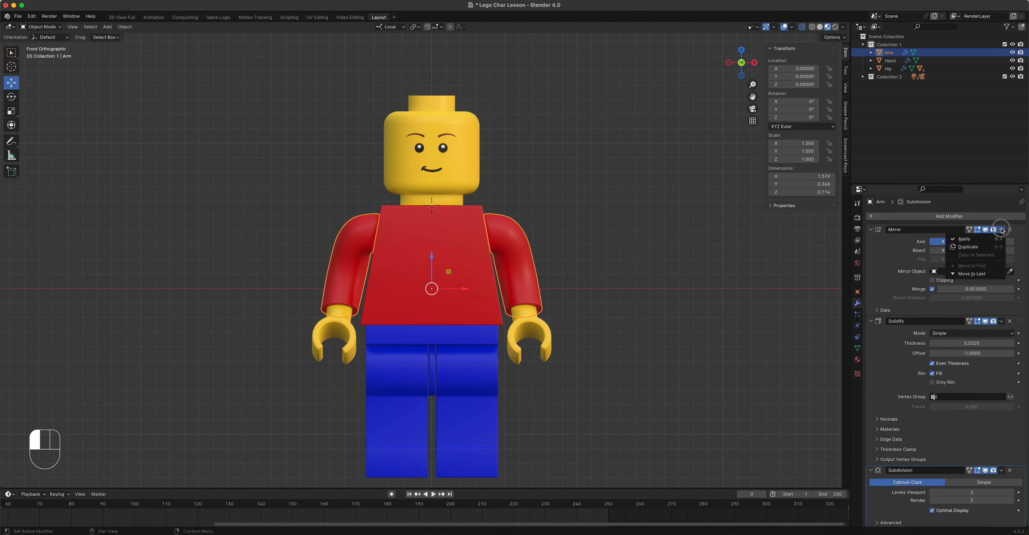
click(975, 240)
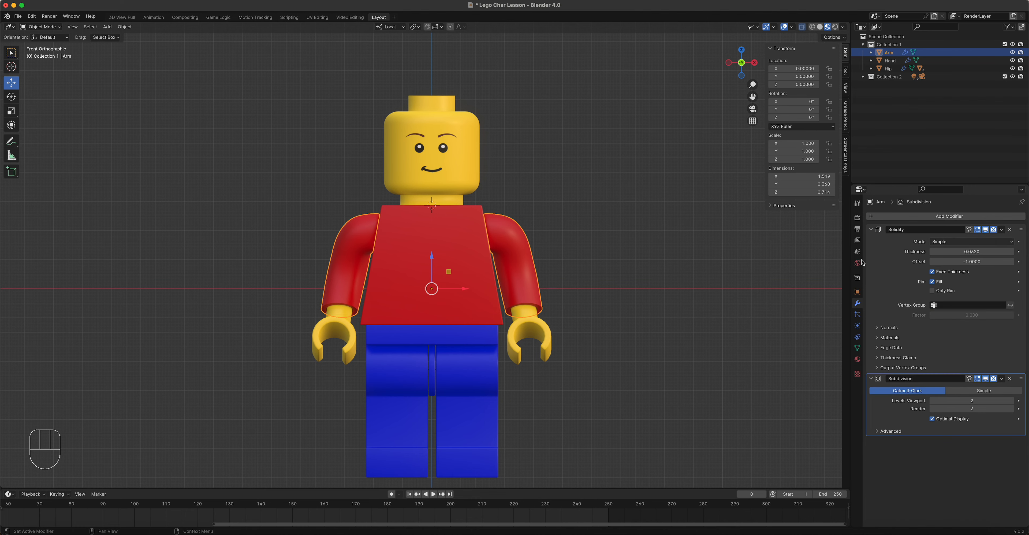
Step: Isolate the arms in local view and separate the character's left arm mesh into its own object by selection
click(510, 263)
key(slash)
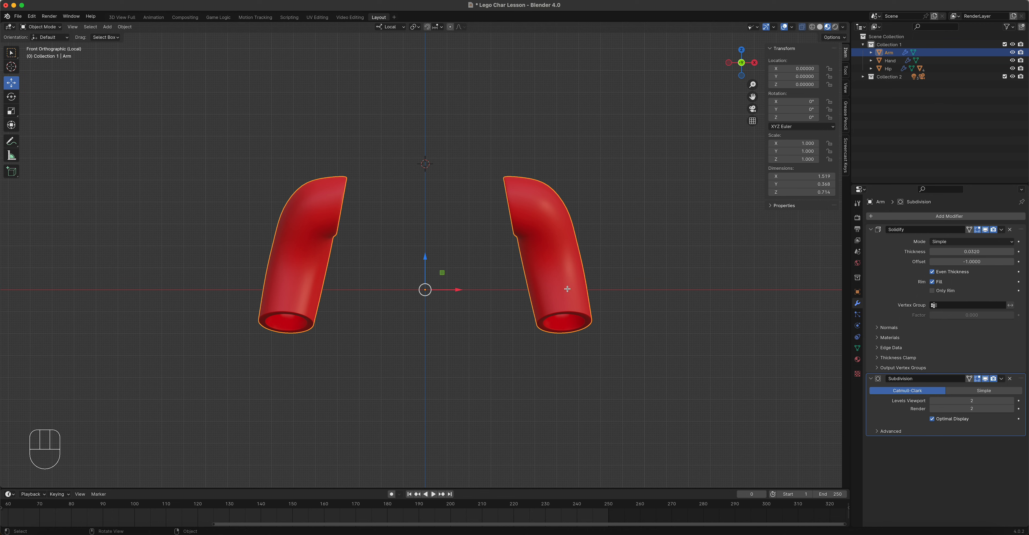
key(Tab)
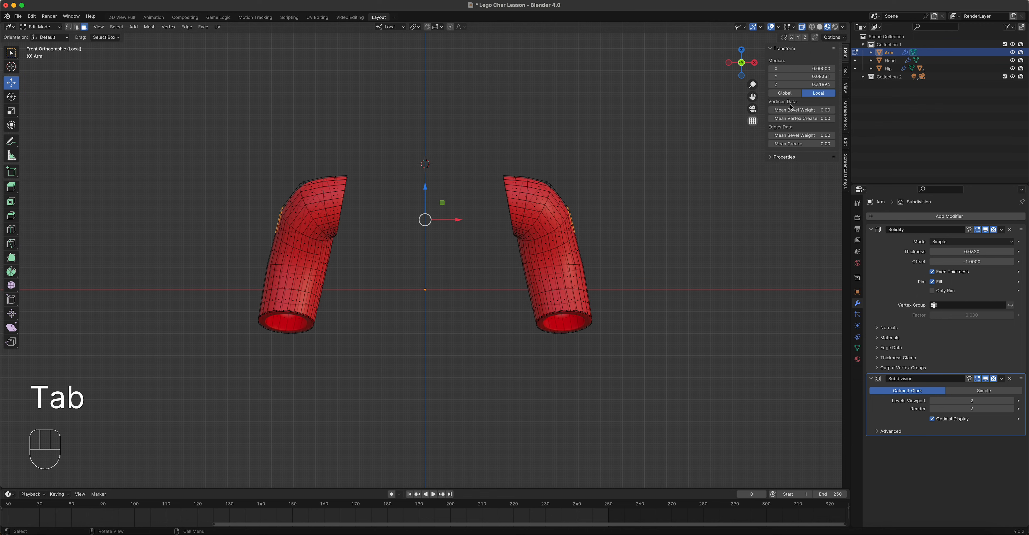
drag(490, 134, 655, 380)
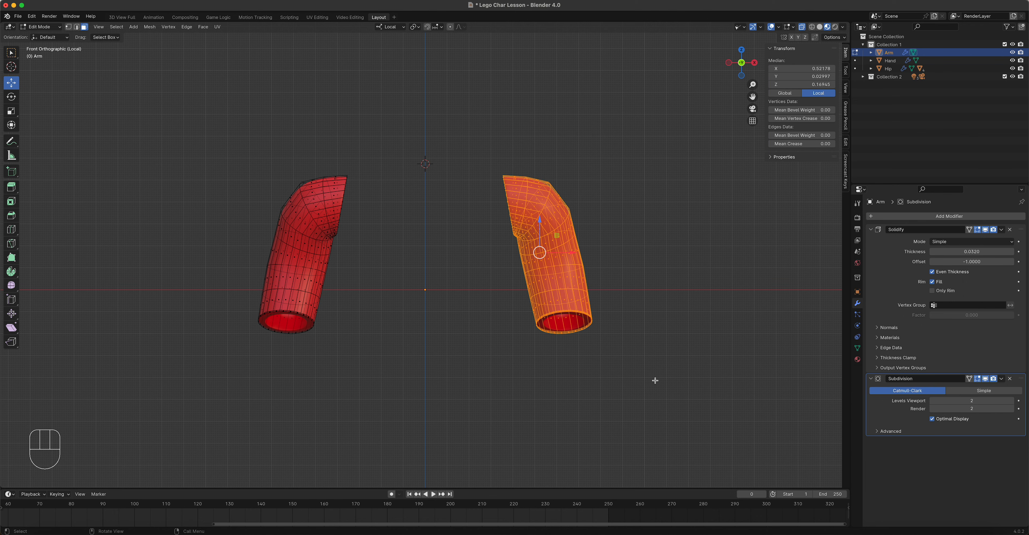
key(p)
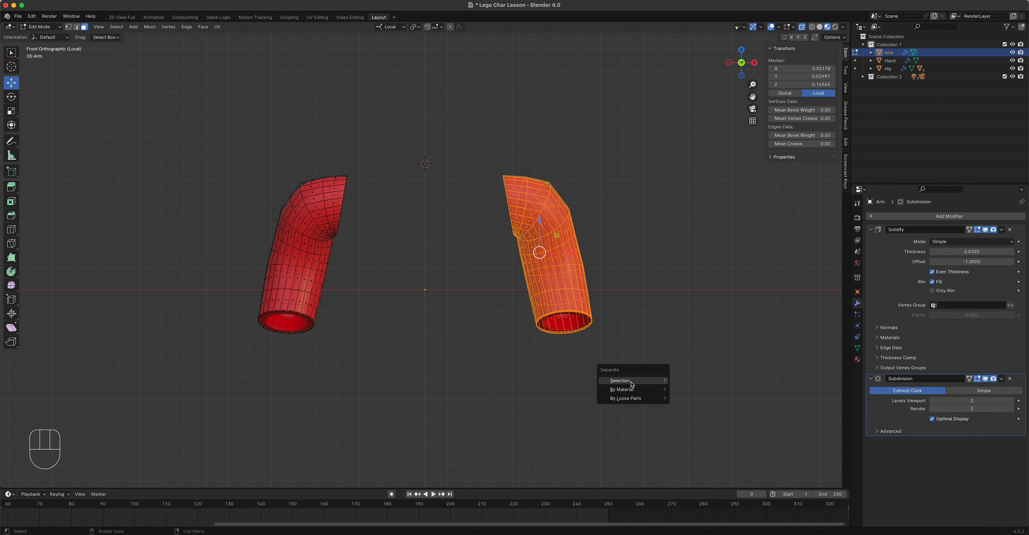
click(632, 381)
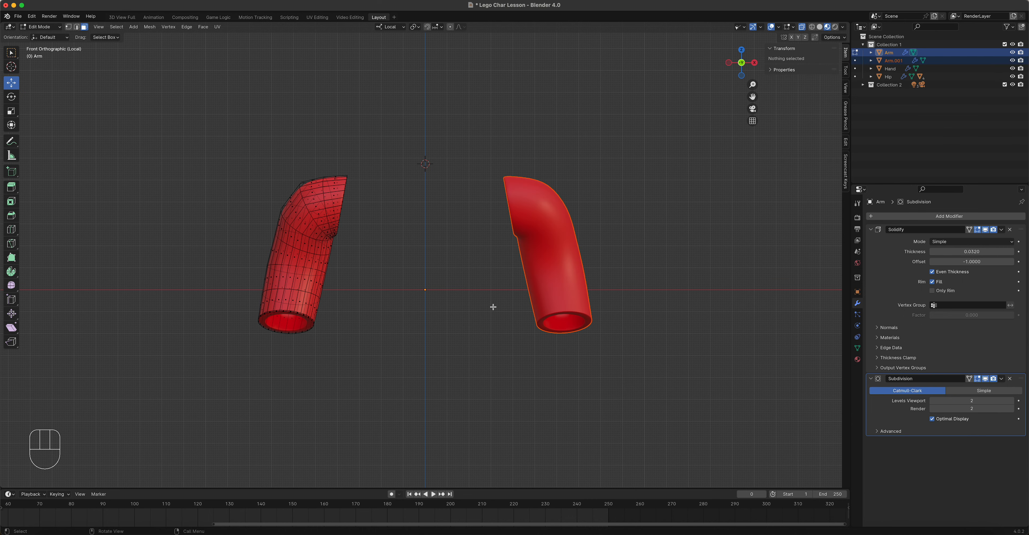
Step: Return to Object Mode and rename the separated left arm Arm.L
key(Tab)
click(559, 282)
click(296, 289)
click(543, 279)
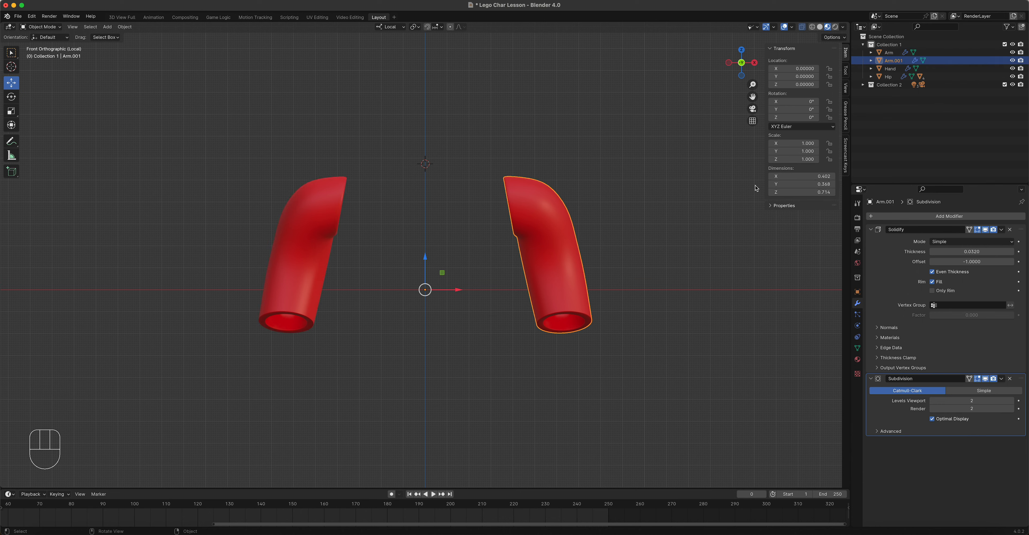
double_click(896, 61)
text(Arm.L)
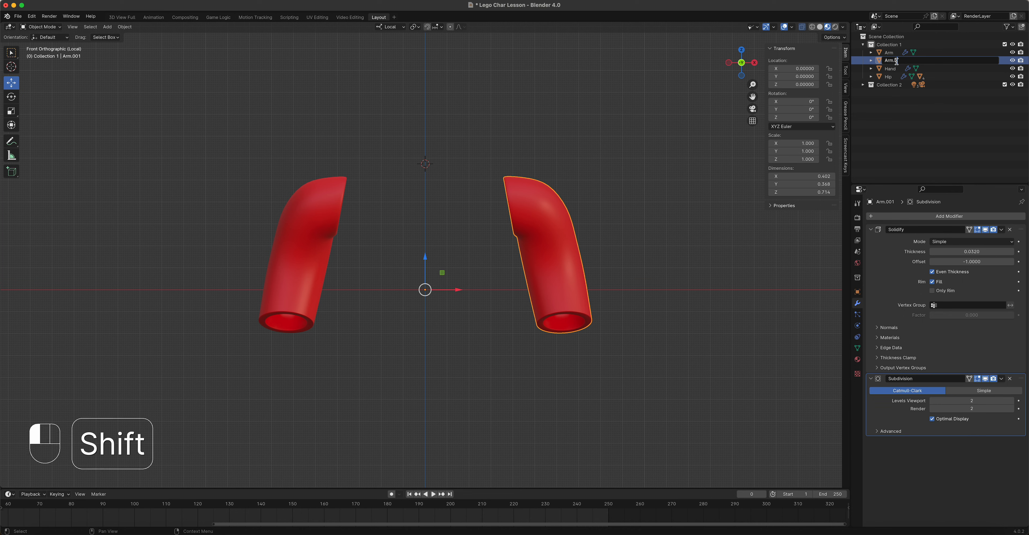
key(Return)
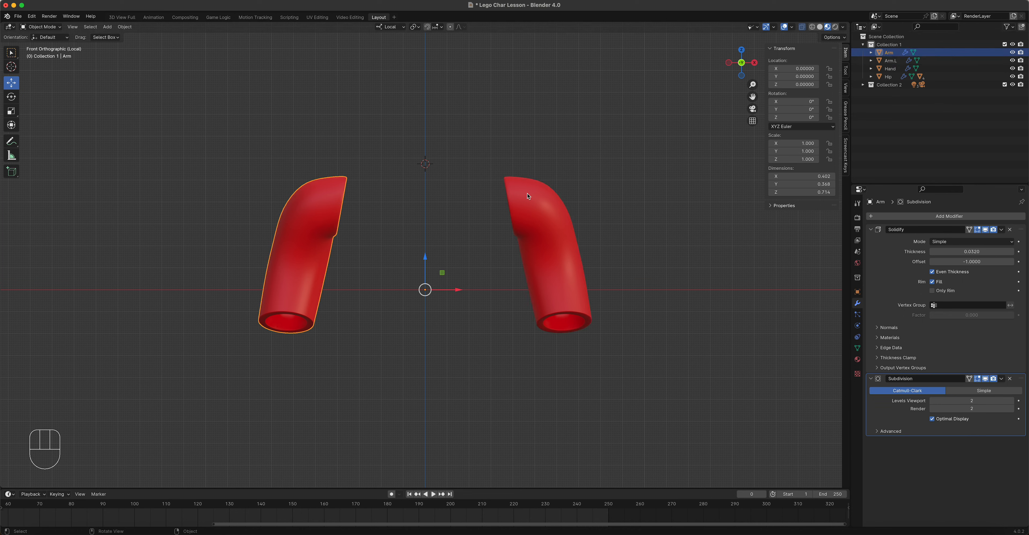
Step: Rename the remaining arm object Arm.R
click(887, 56)
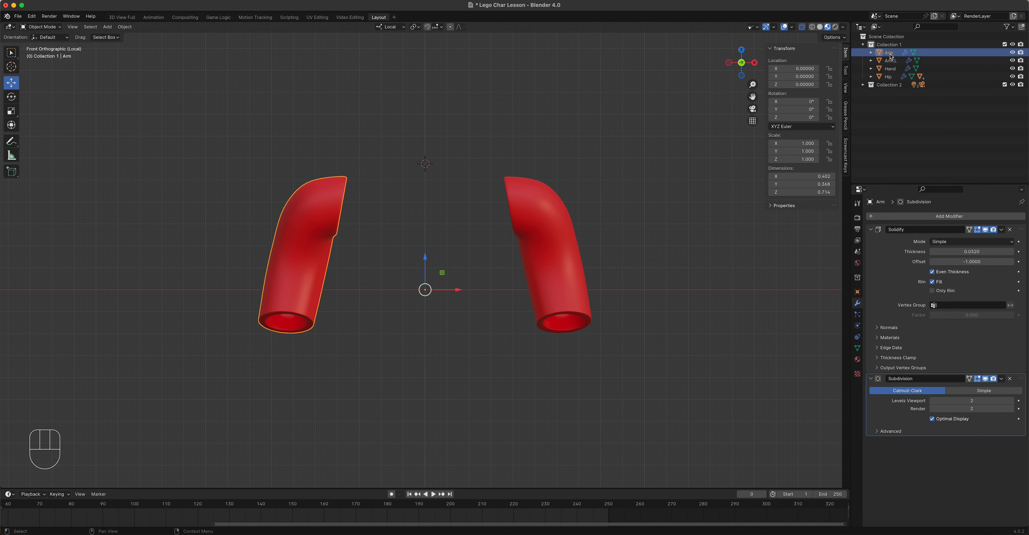
double_click(889, 56)
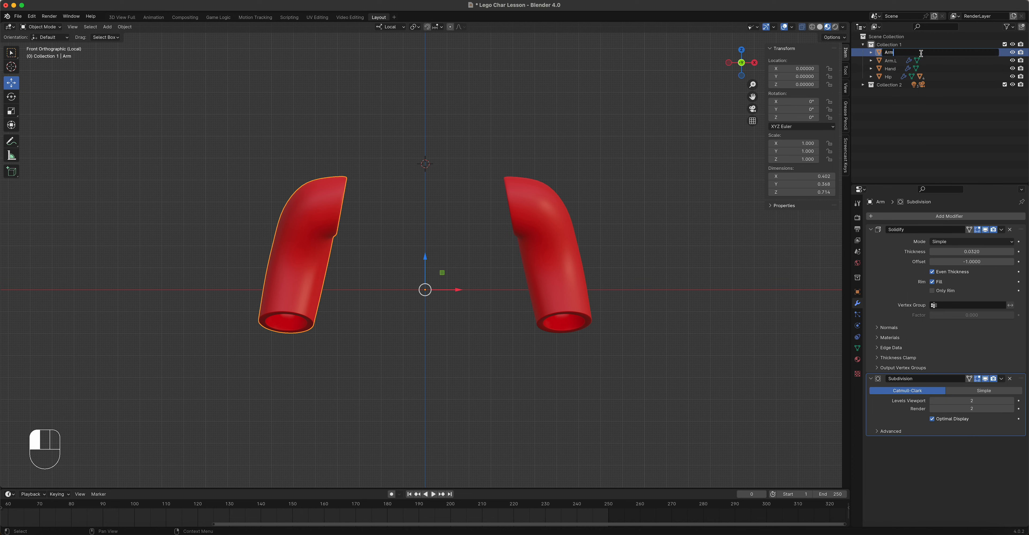
text(.R)
key(Return)
Step: Select Arm.L and place the 3D cursor on its inner shoulder edge in front view with the Cursor tool
click(542, 242)
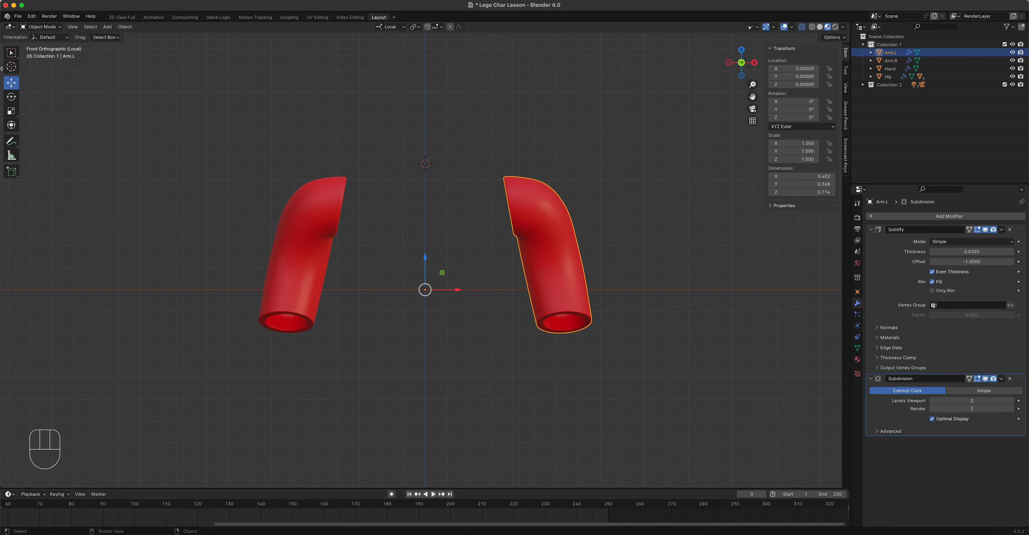
click(11, 68)
click(507, 206)
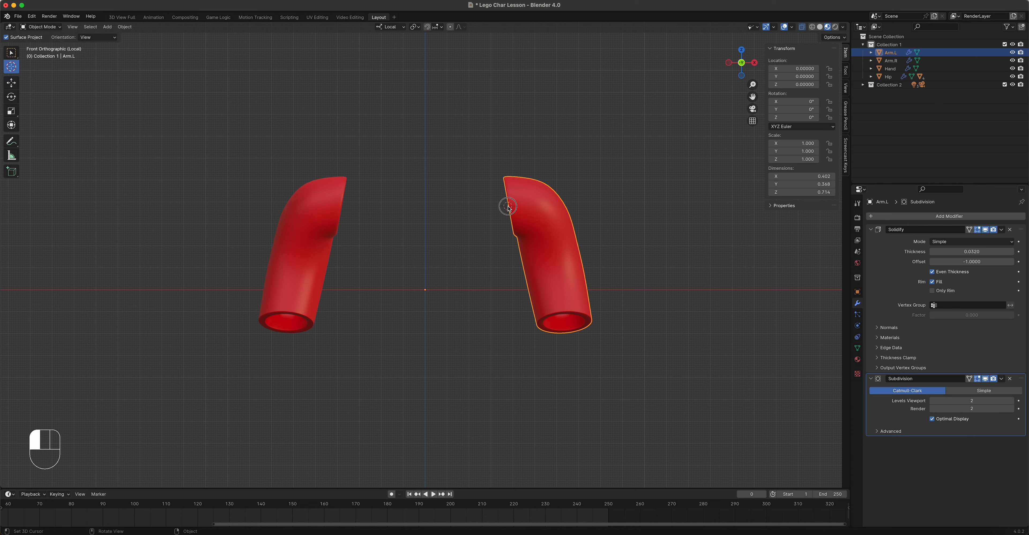
Step: Place the 3D cursor at the centre of Arm.L's shoulder circle in wireframe right view, at about Y -0.002 and Z 0.393
scroll(524, 228, up, 4)
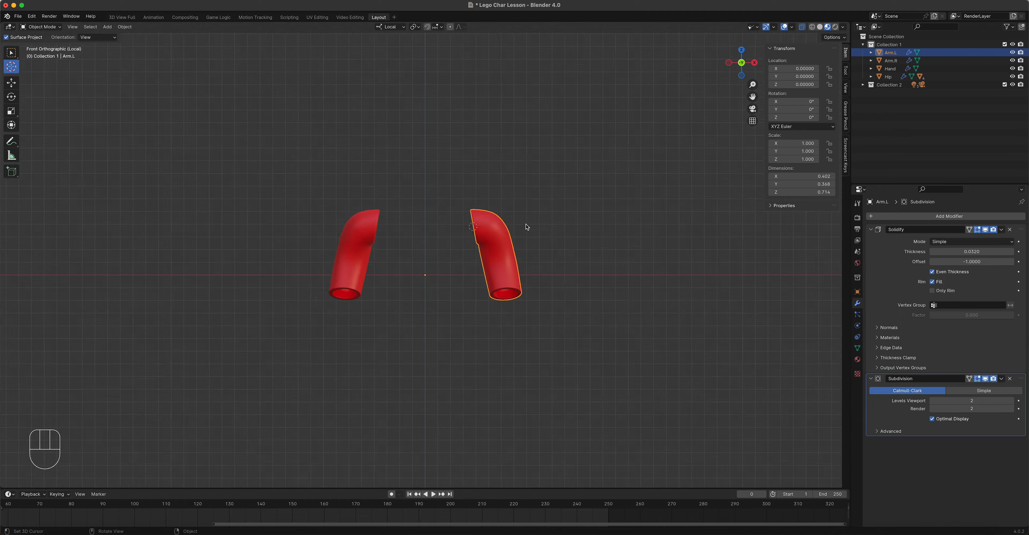
middle_drag(483, 238, 556, 168)
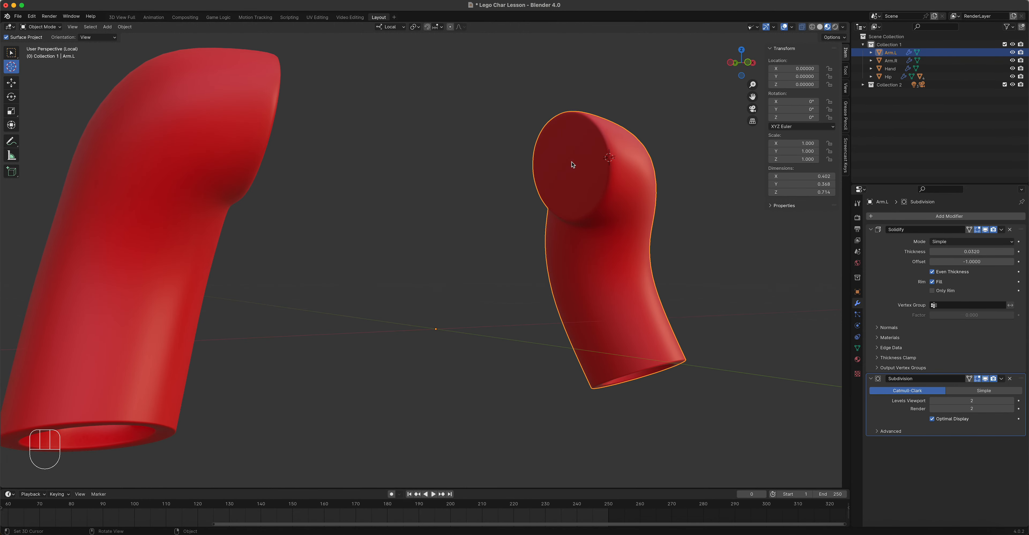
key(KP_3)
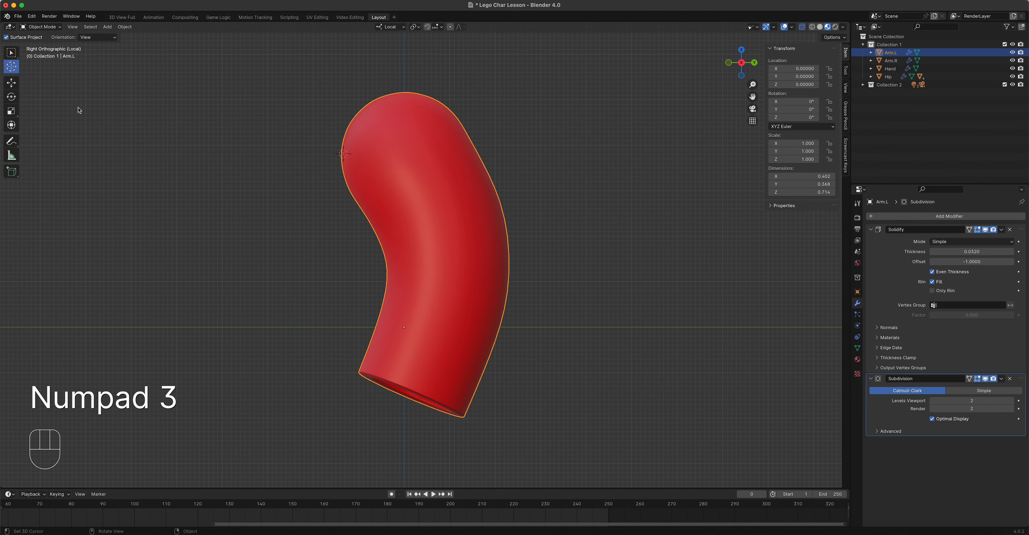
click(812, 27)
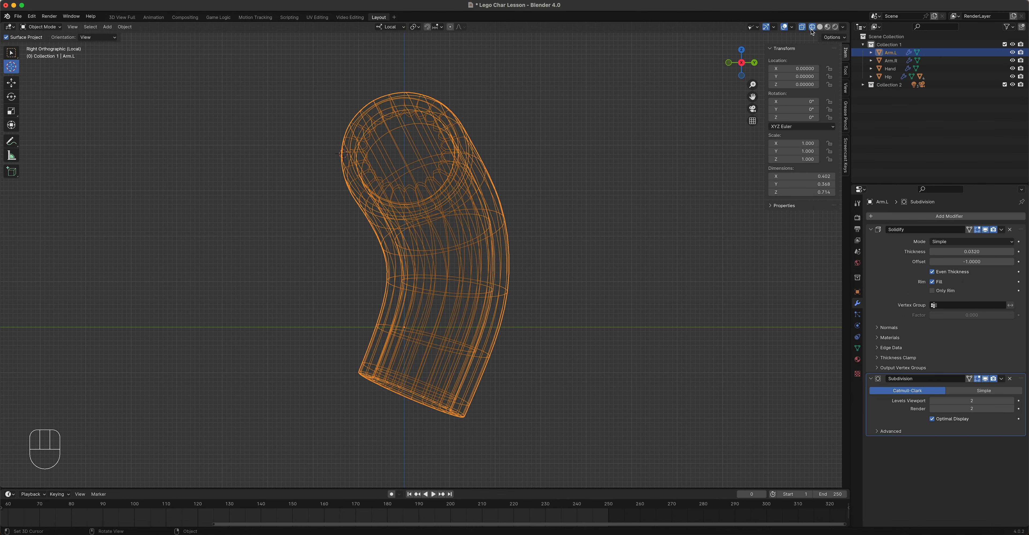
scroll(415, 170, up, 2)
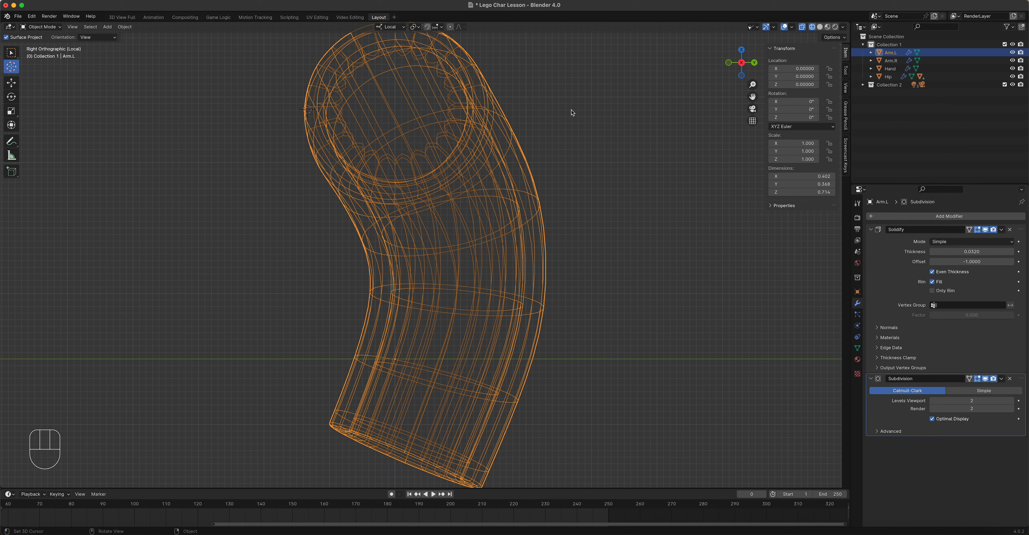
click(846, 88)
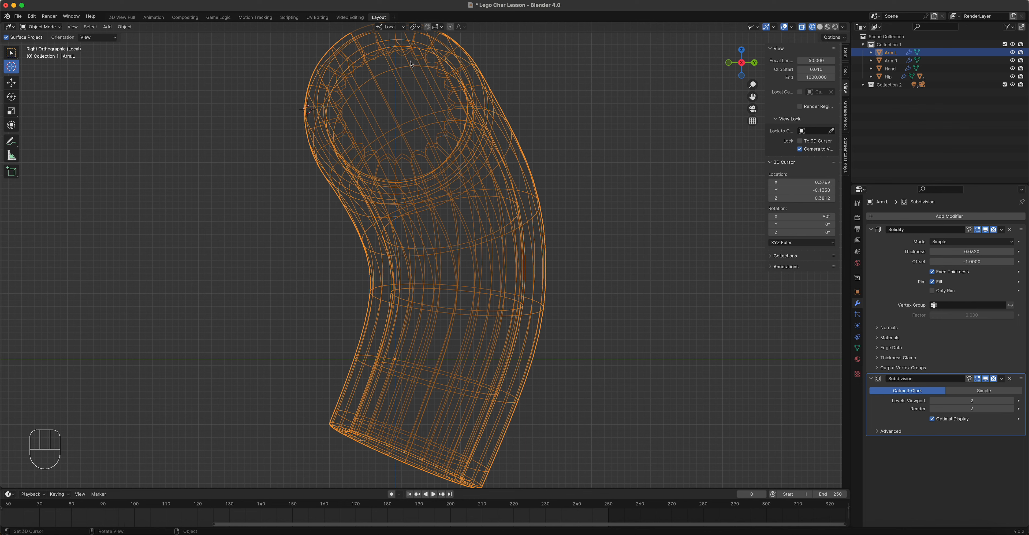
click(801, 190)
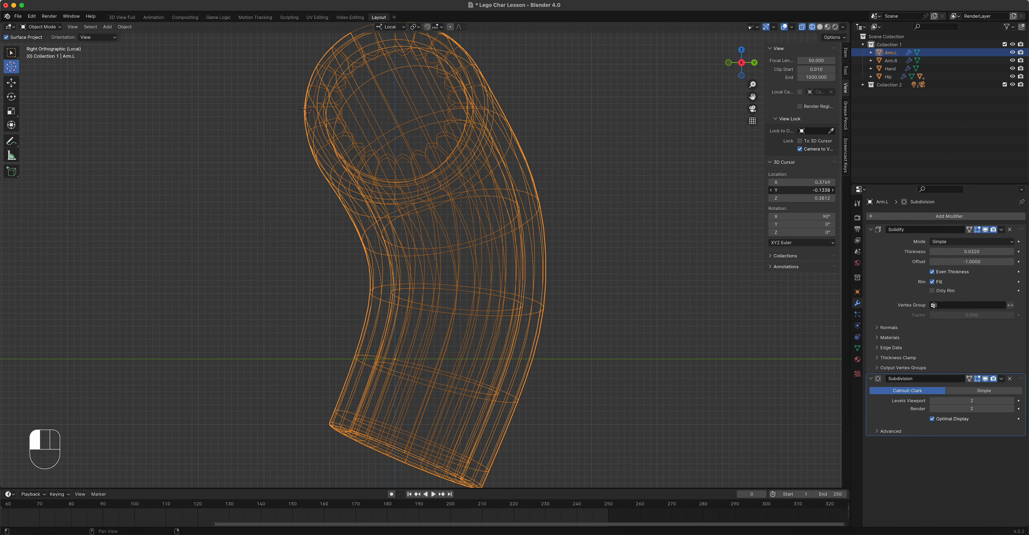
shift+click(799, 191)
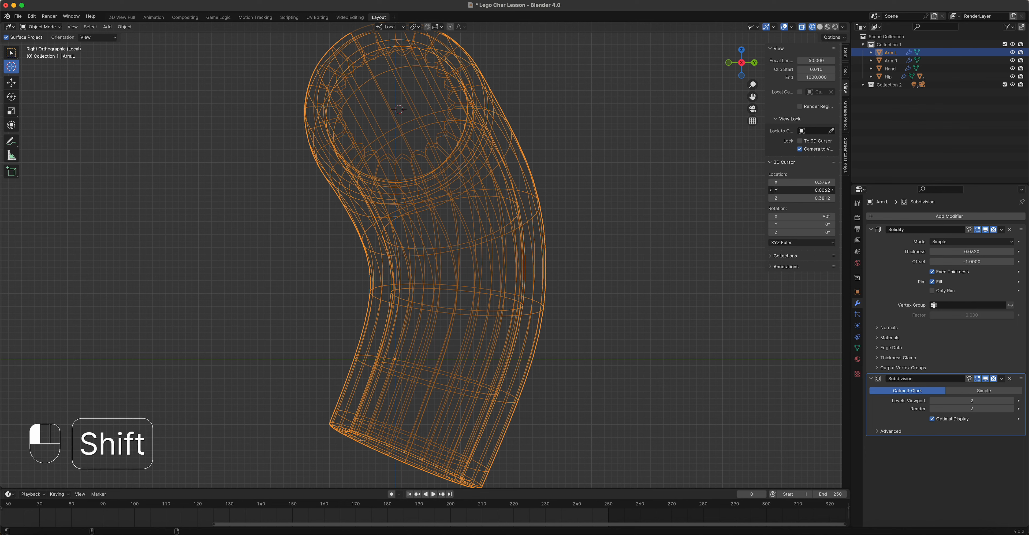
click(394, 108)
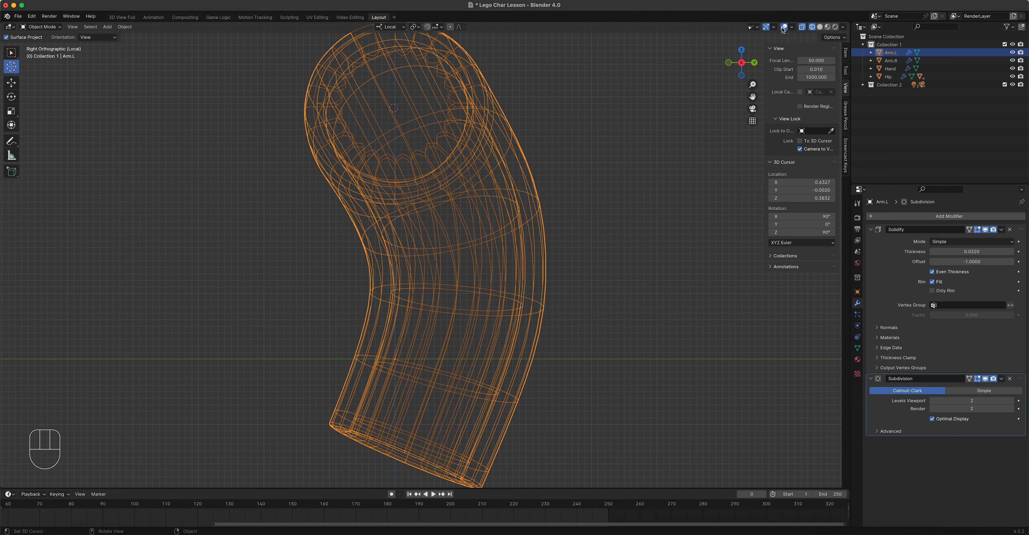
Step: Restore Material Preview shading and check the 3D cursor's position on Arm.L from the front view
click(819, 25)
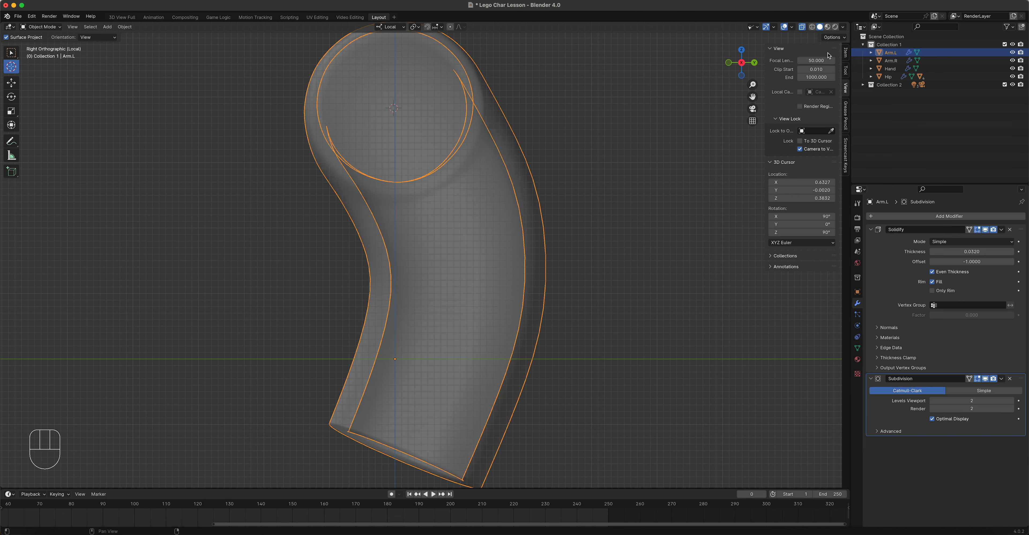
click(827, 26)
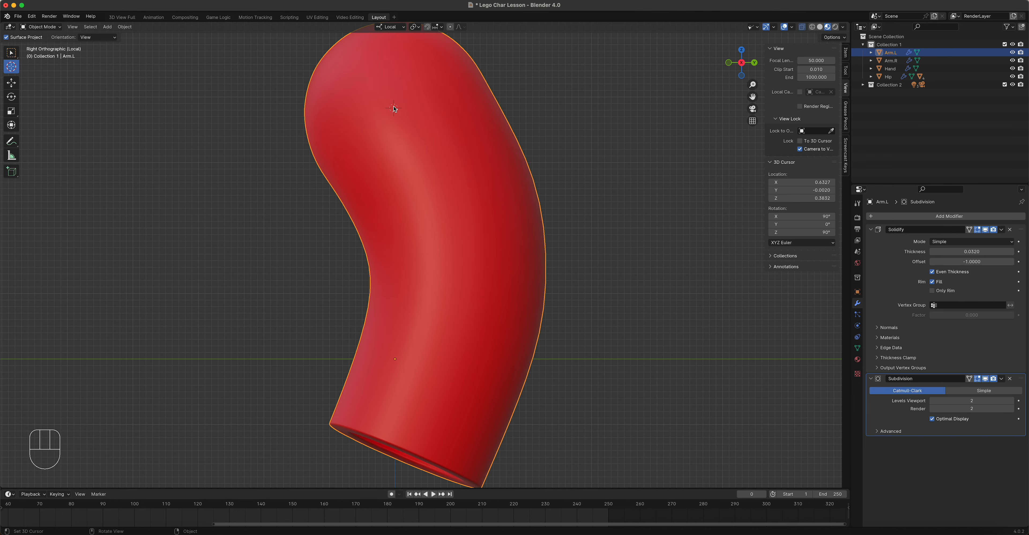
middle_drag(395, 108, 555, 188)
scroll(554, 188, down, 2)
key(KP_1)
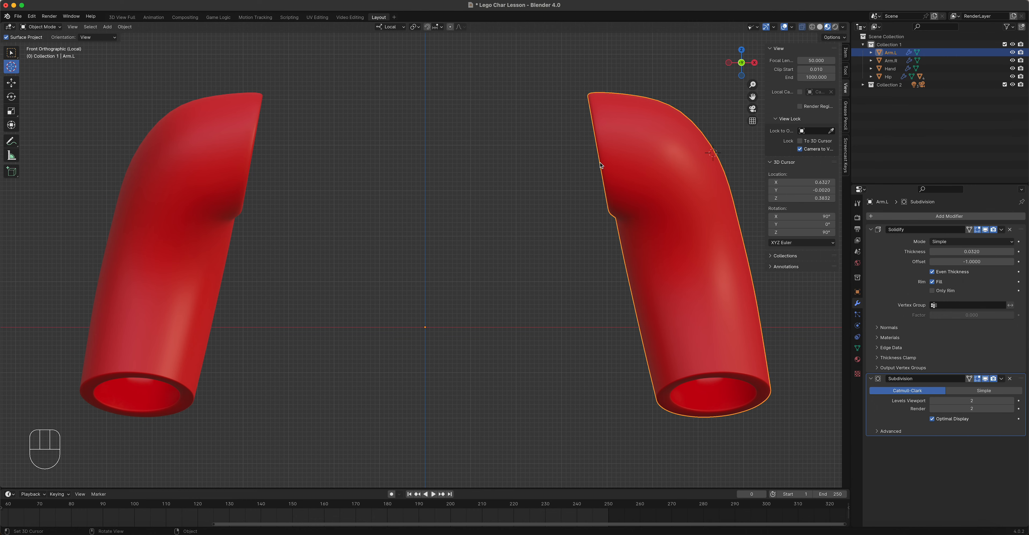
Step: In Edit Mode with X-ray off, select the inner edge loop of Arm.L's shoulder disc and snap the 3D cursor to it
mouse_move(598, 165)
middle_down()
mouse_move(623, 166)
mouse_move(615, 168)
middle_up()
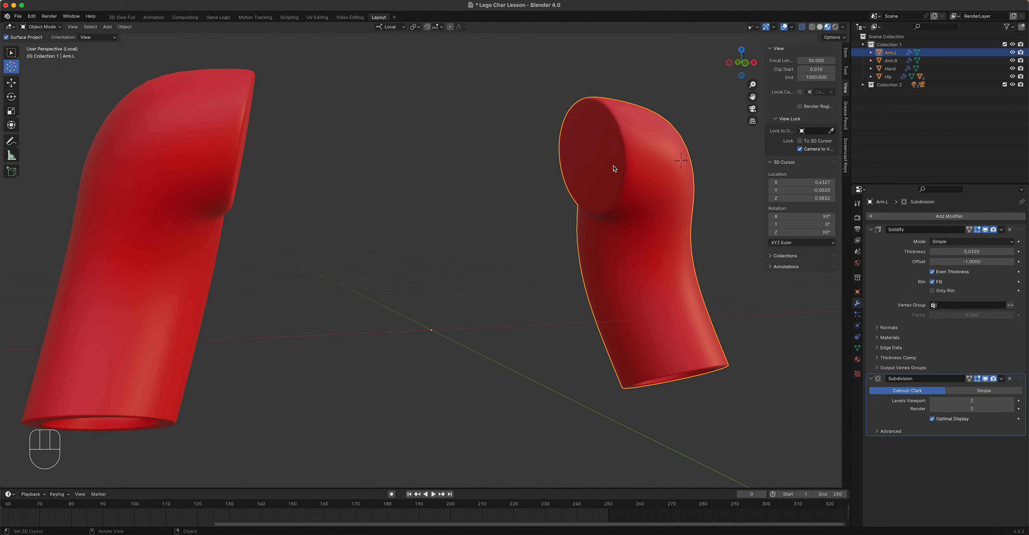
key(Tab)
scroll(614, 168, up, 2)
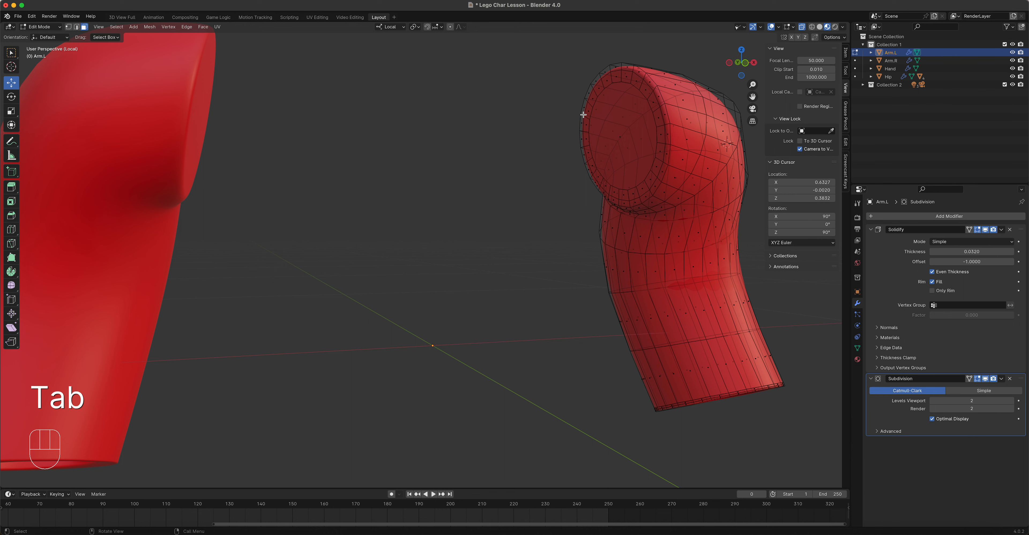
click(802, 27)
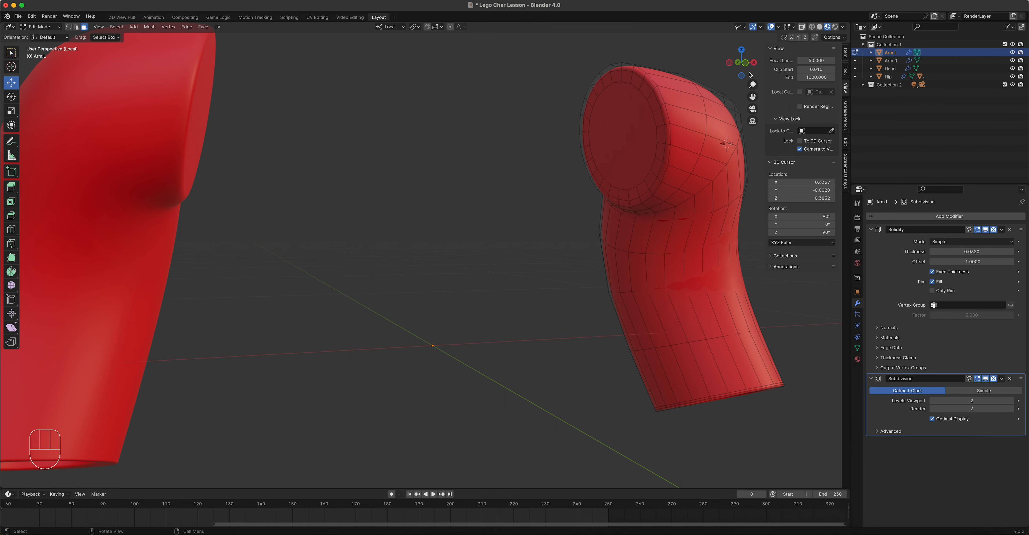
middle_drag(611, 159, 587, 229)
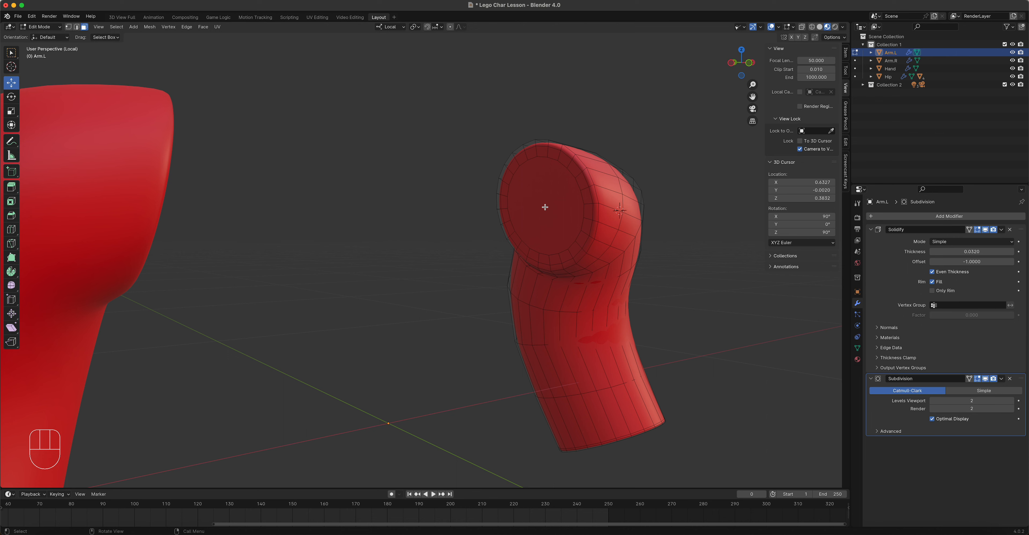
scroll(548, 204, up, 2)
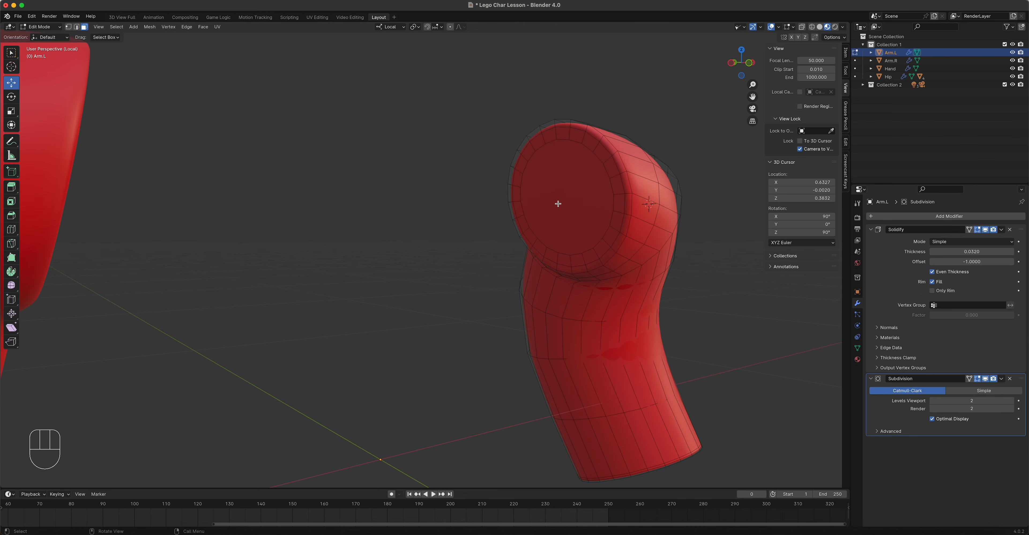
key(2)
alt+click(574, 141)
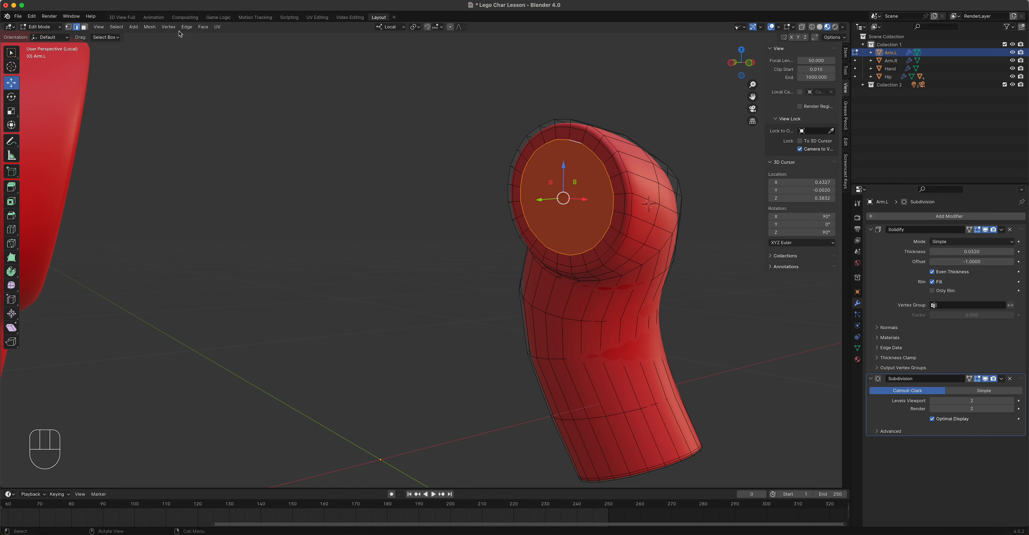
click(149, 26)
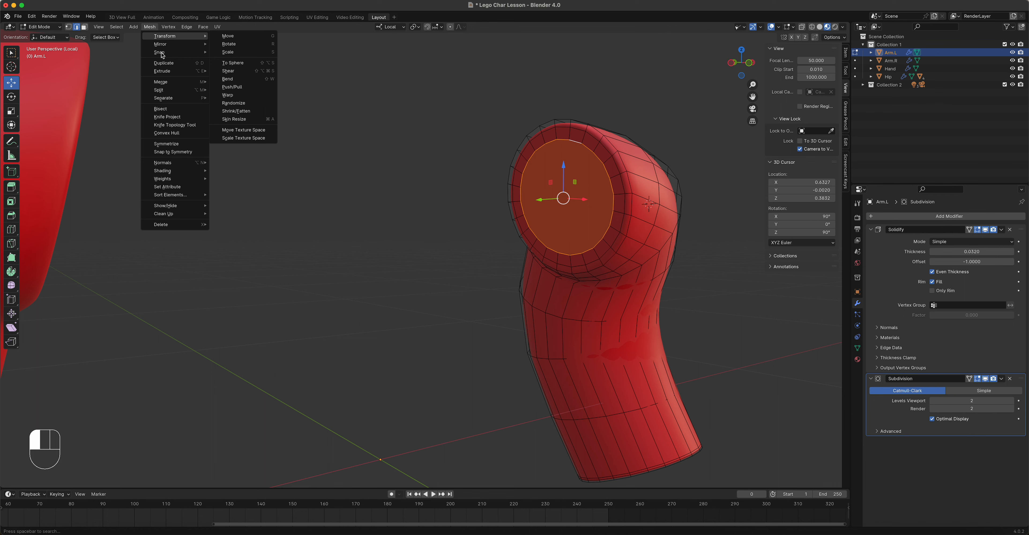
mouse_move(171, 53)
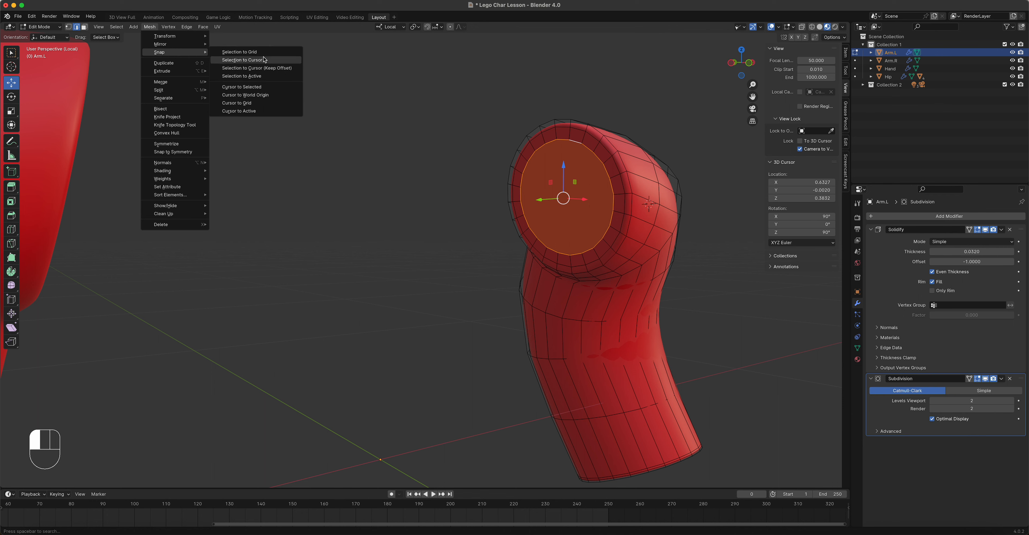
click(262, 88)
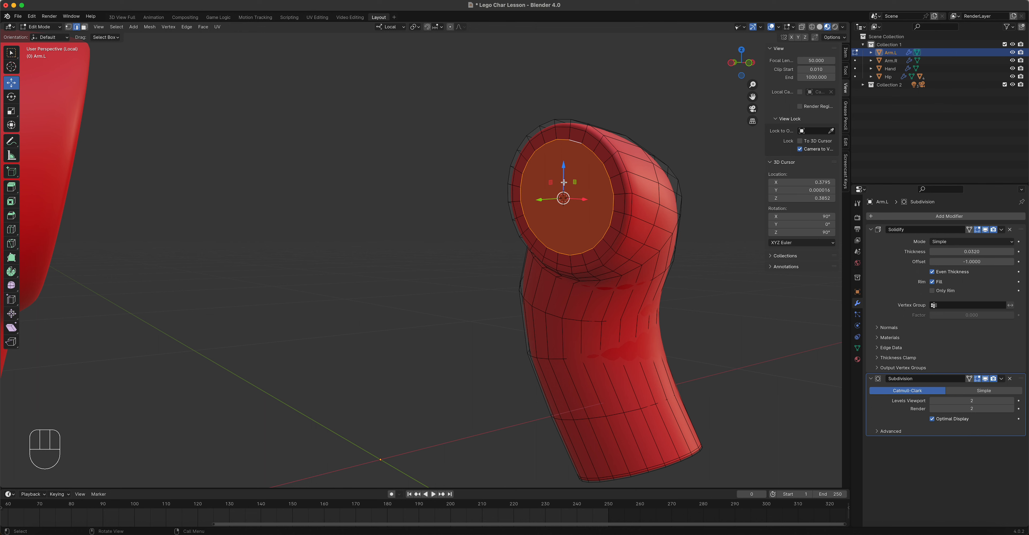
Step: Grow the shoulder disc selection twice to include the rim faces and snap the 3D cursor to the selection again
key(ctrl+KP_Add)
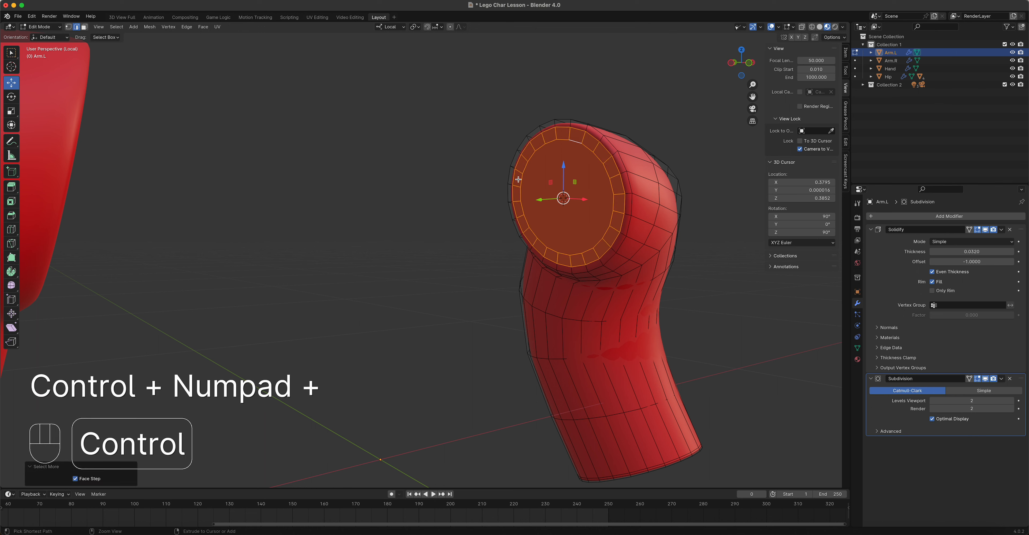
key(ctrl+KP_Add)
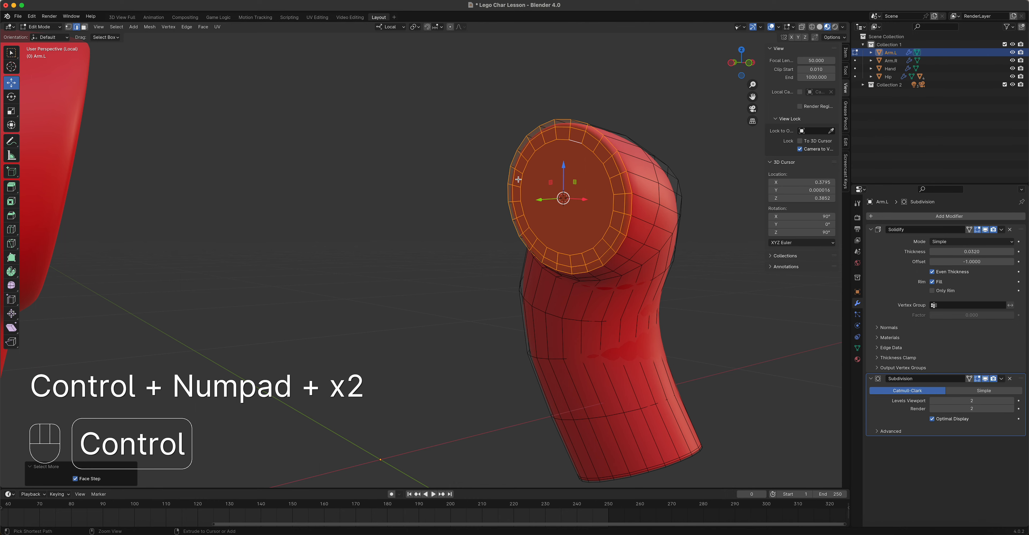
key(KP_1)
middle_drag(537, 195, 360, 224)
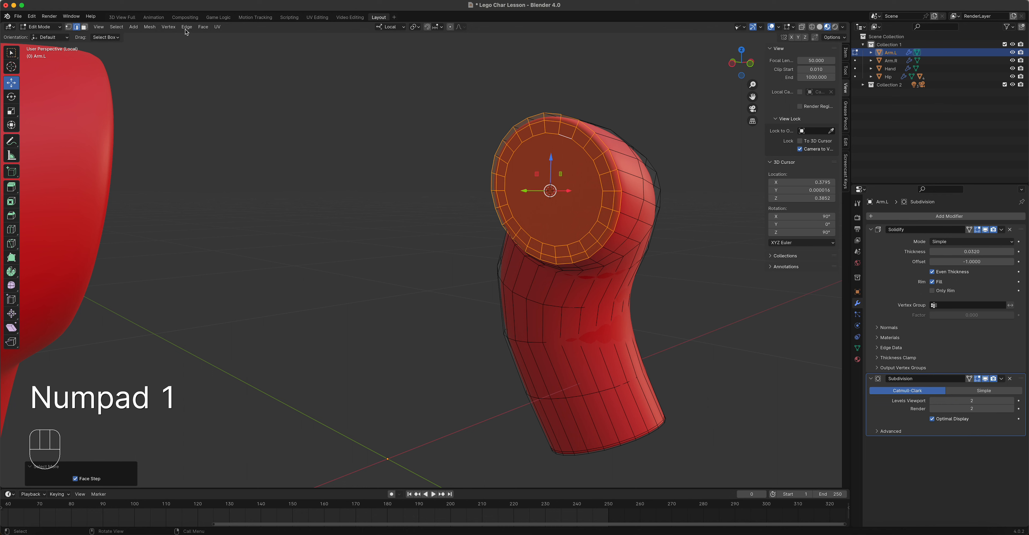
click(149, 26)
mouse_move(174, 52)
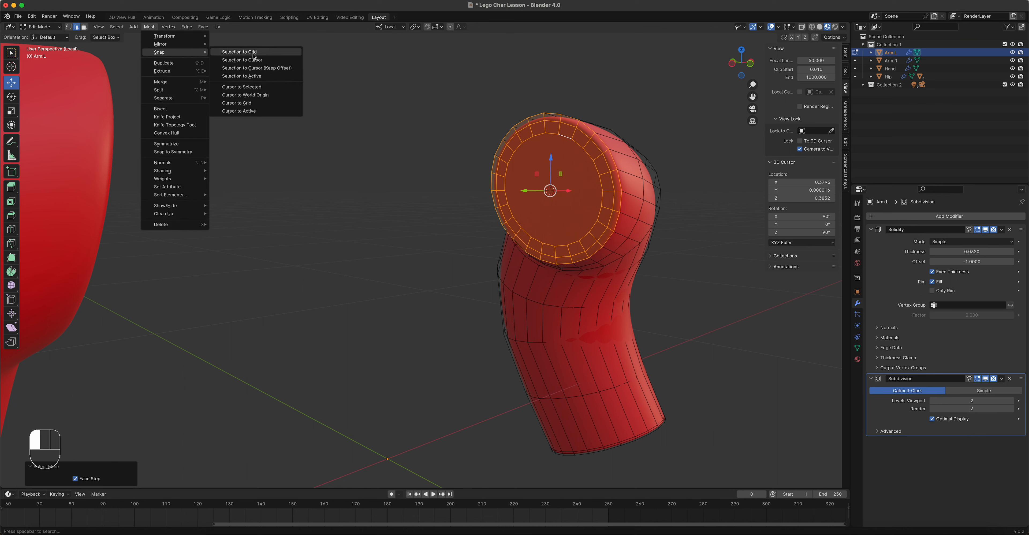
click(264, 84)
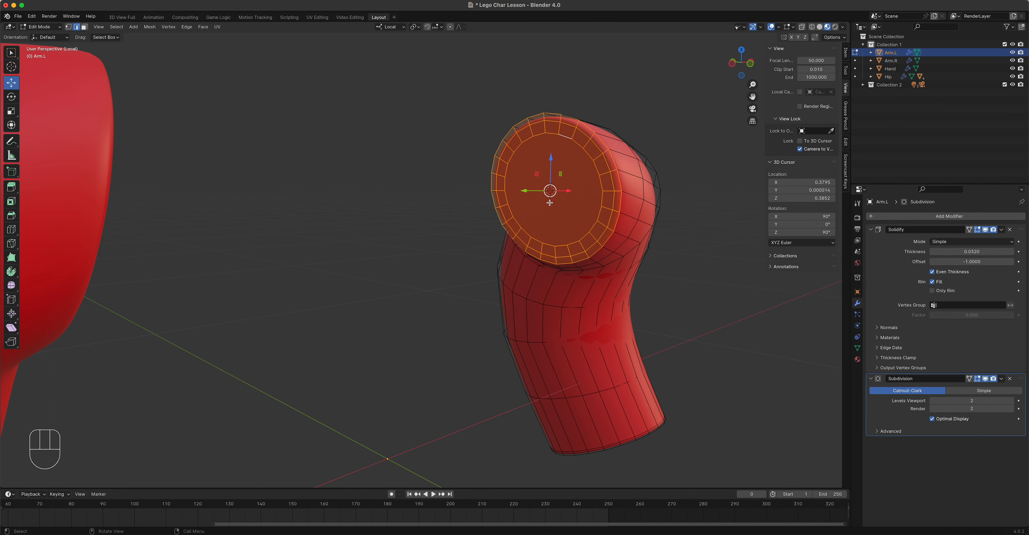
Step: Return to Object Mode, set Arm.L's origin to the 3D cursor, and leave local view with the Rotate tool active
key(Tab)
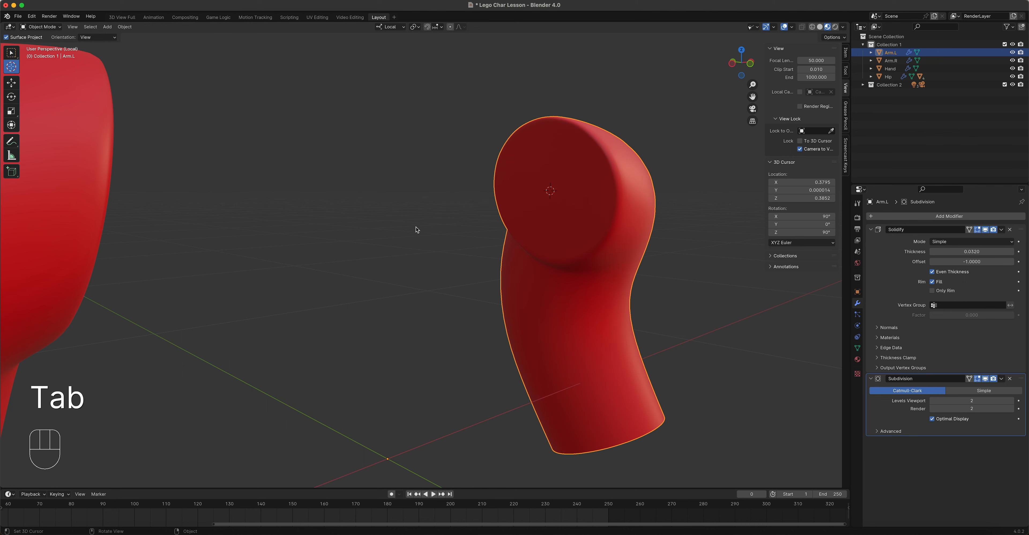
click(124, 27)
mouse_move(160, 44)
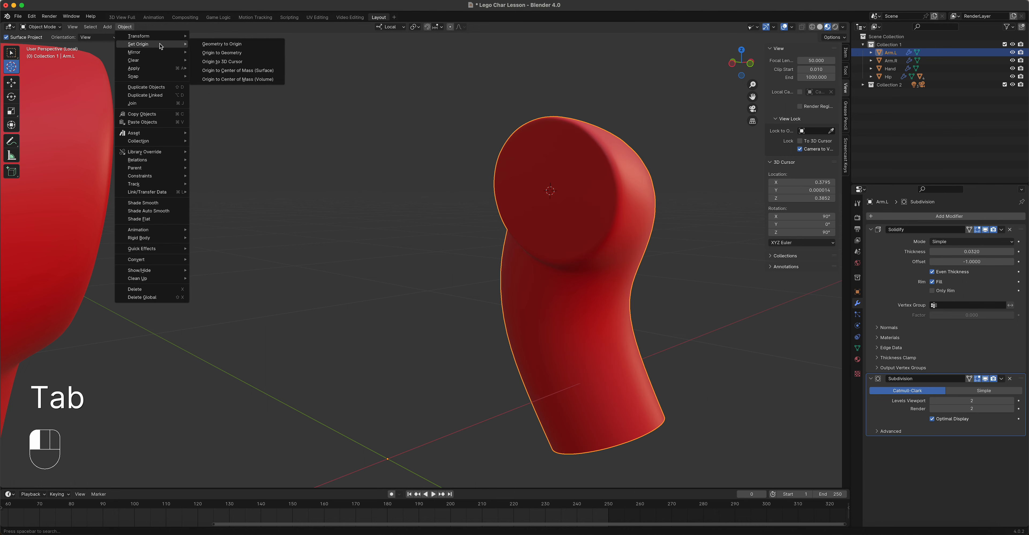
click(232, 62)
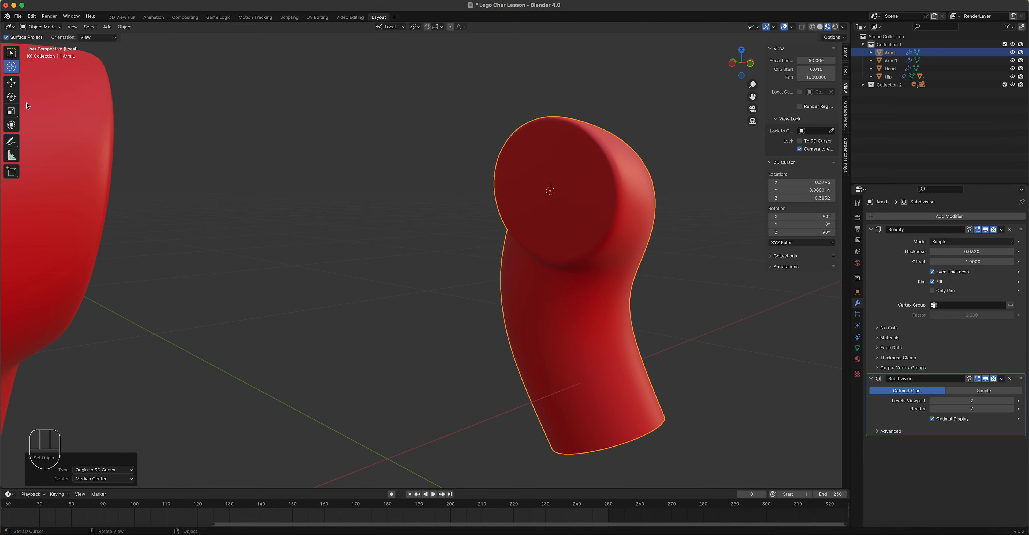
click(11, 97)
key(slash)
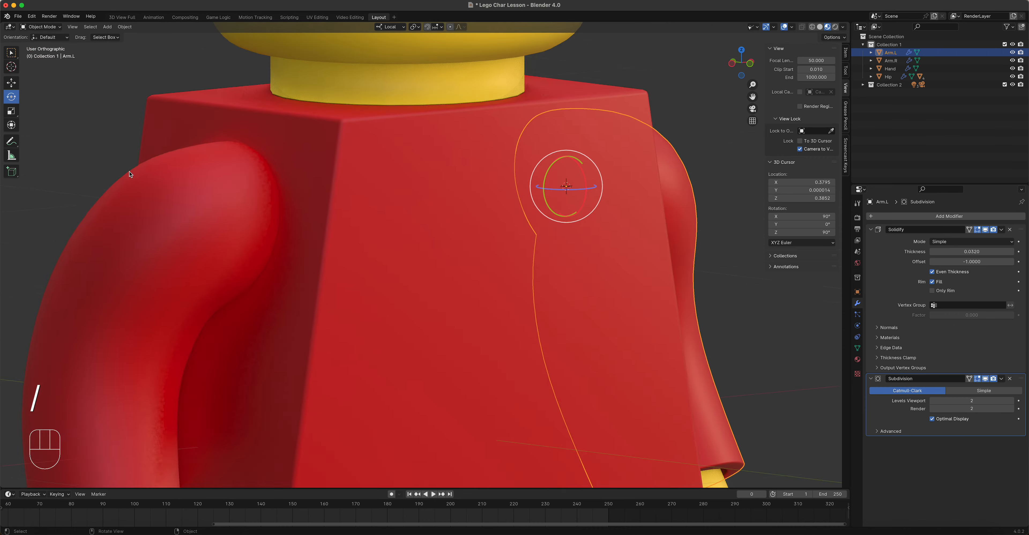
Step: Try rotating Arm.L around its new shoulder origin in front view
scroll(509, 225, down, 4)
scroll(509, 225, up, 7)
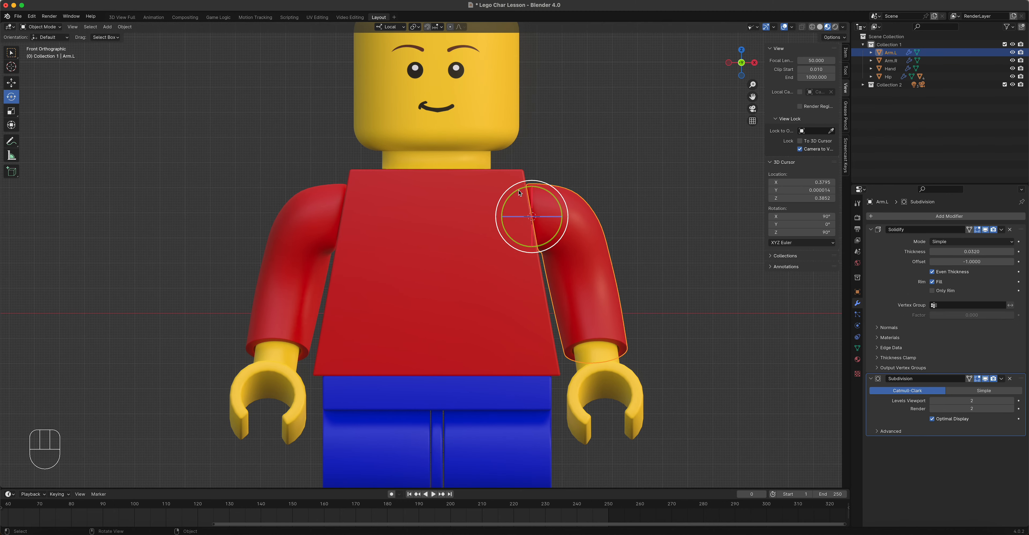
drag(533, 199, 562, 316)
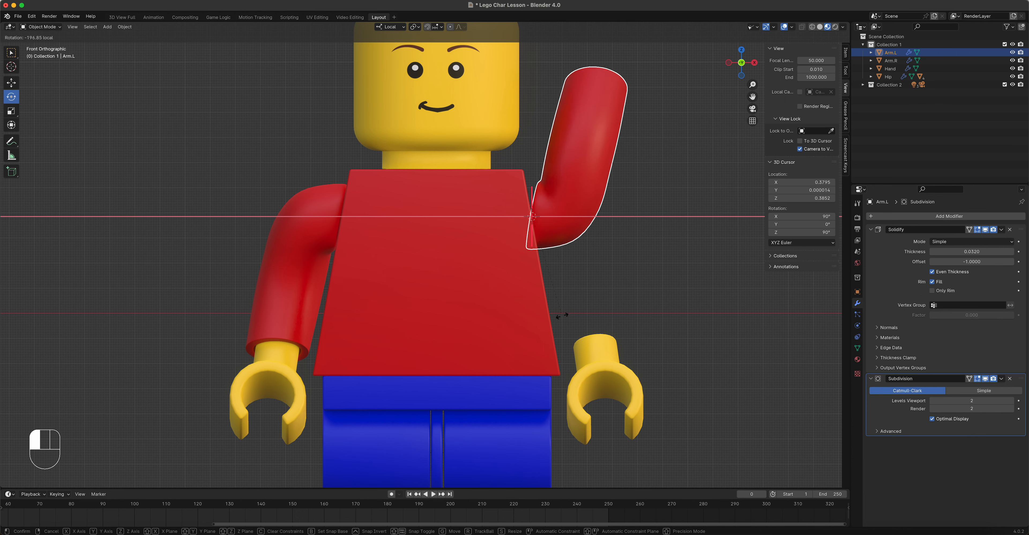
right_click(561, 316)
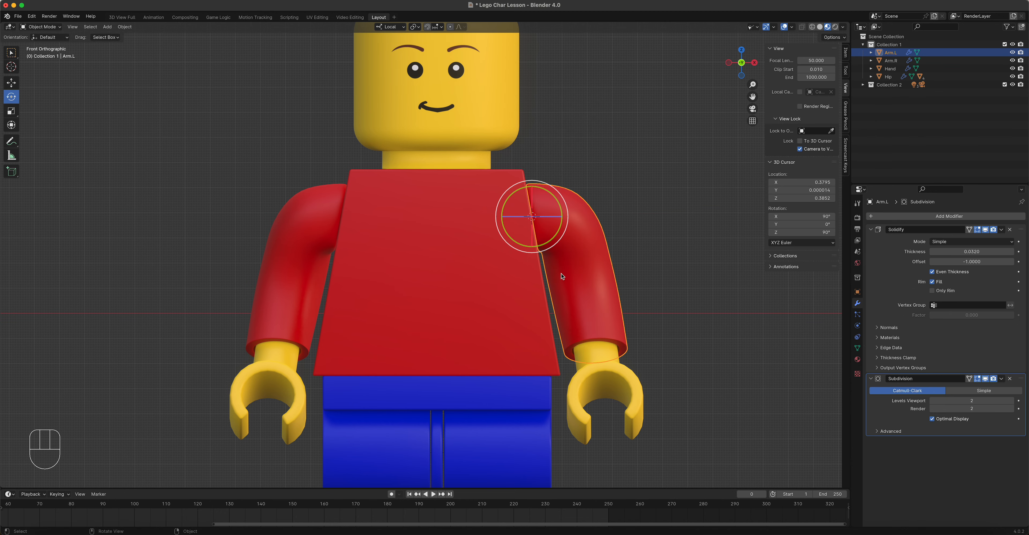
Step: Rotate only Arm.L's origin by -10.1° about local Y to match the torso's slanted side, using Affect Only Origins temporarily
scroll(561, 275, up, 4)
shift+middle_drag(562, 212, 432, 281)
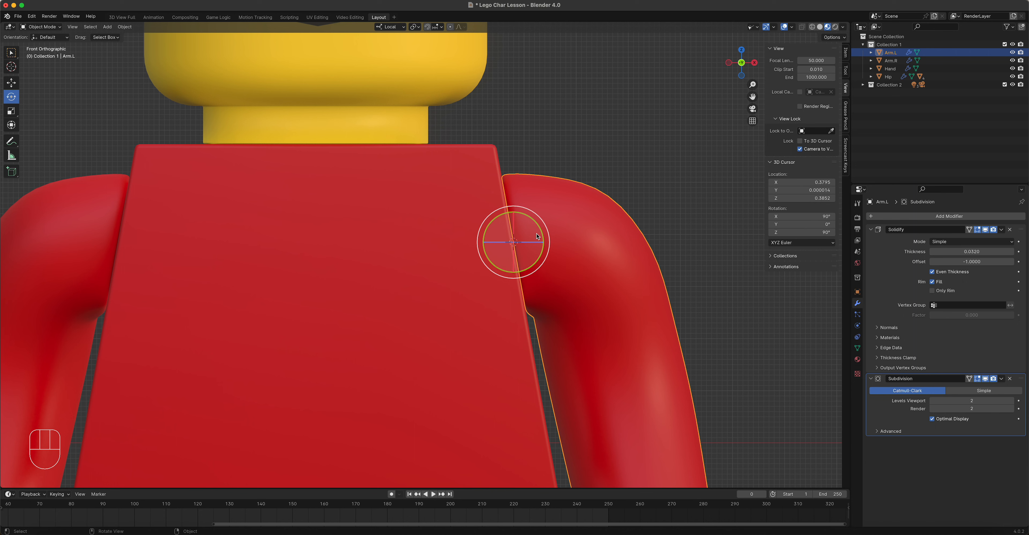
key(n)
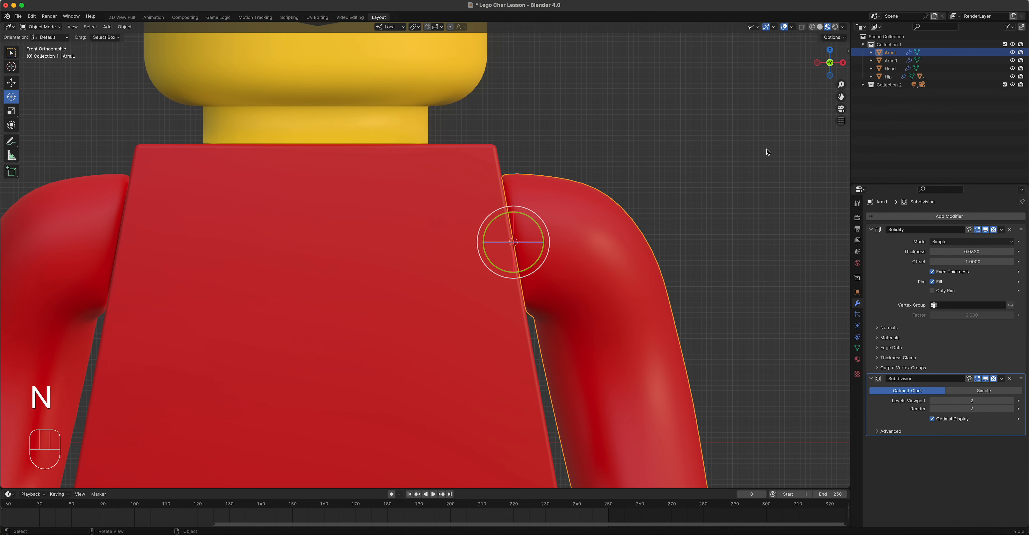
key(n)
key(n)
key(n)
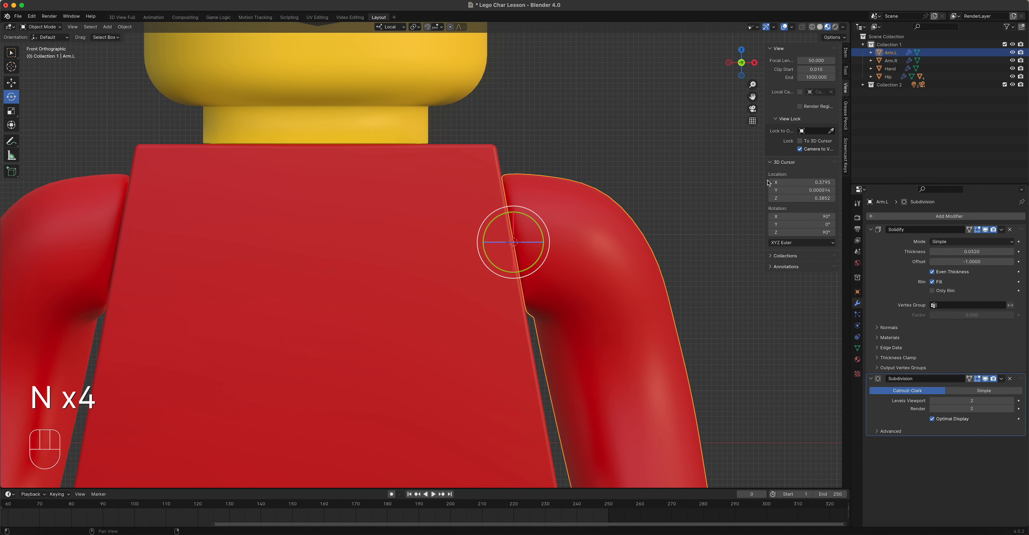
click(846, 71)
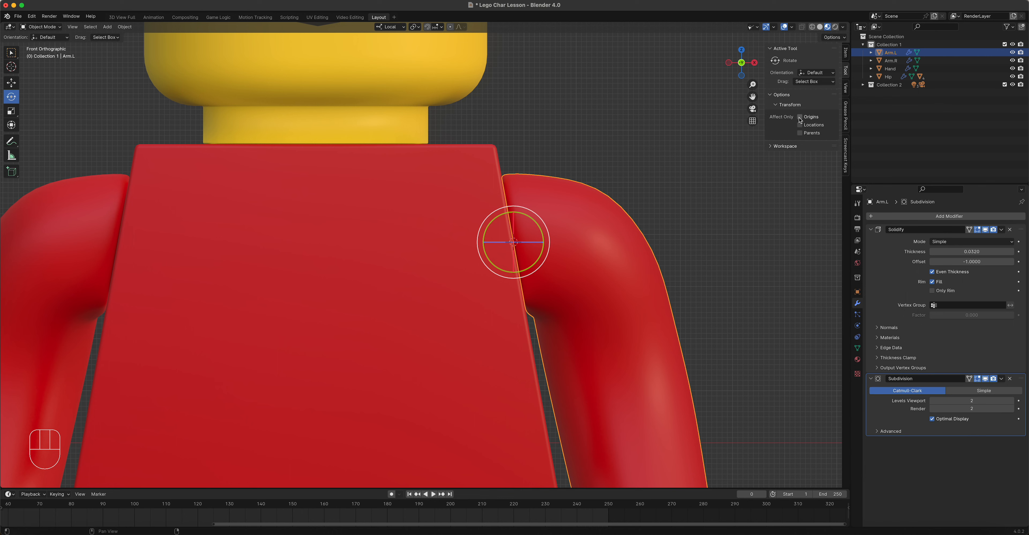
click(809, 117)
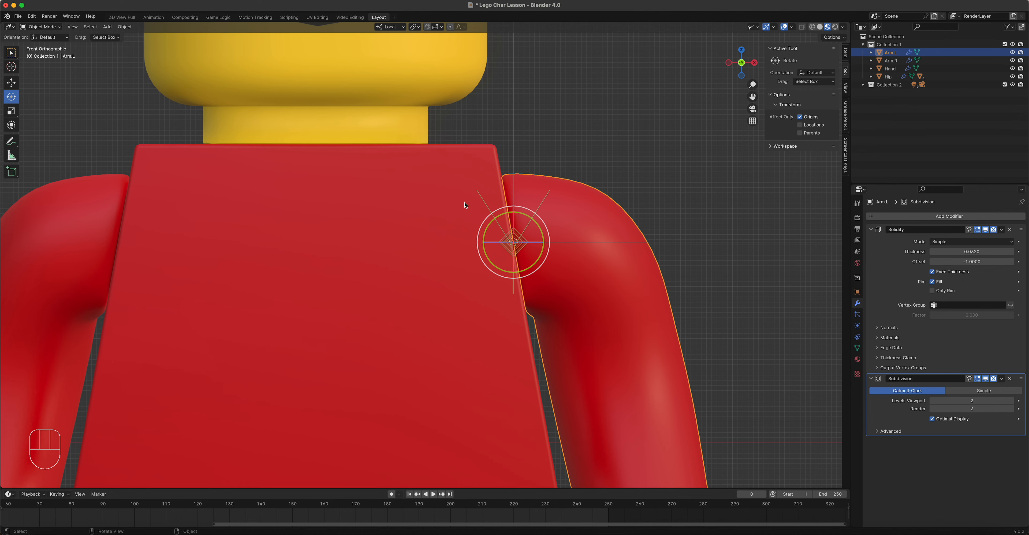
scroll(531, 231, up, 1)
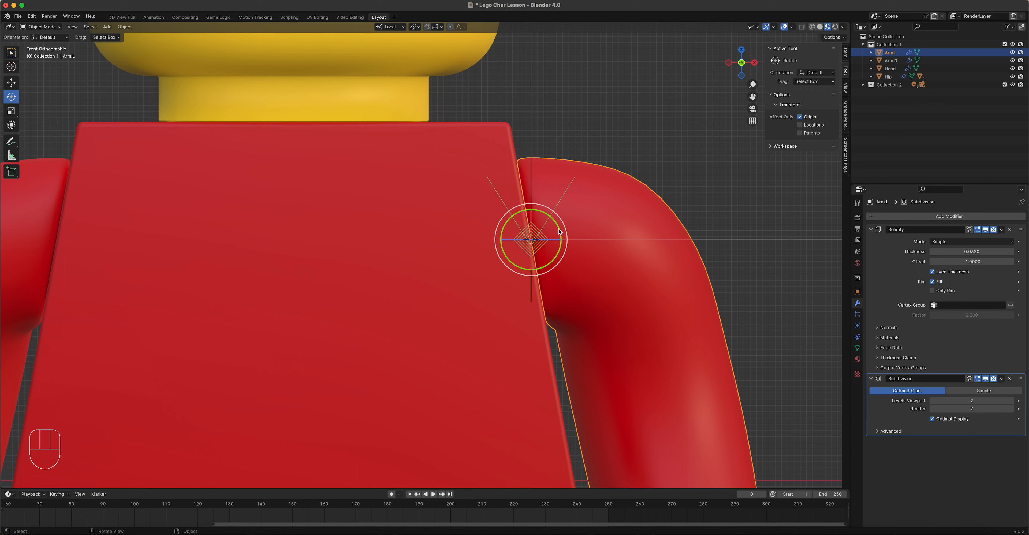
drag(561, 233, 558, 223)
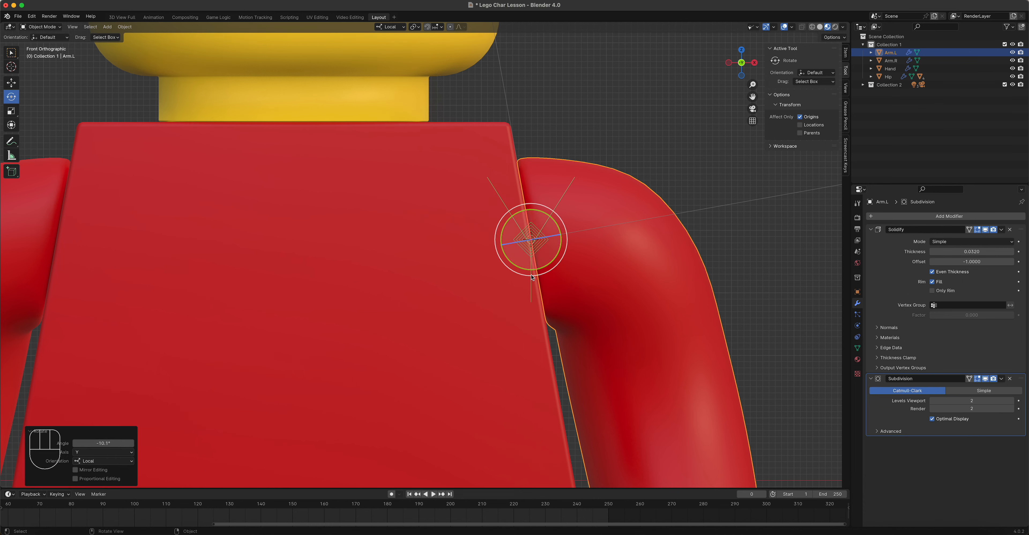
click(800, 117)
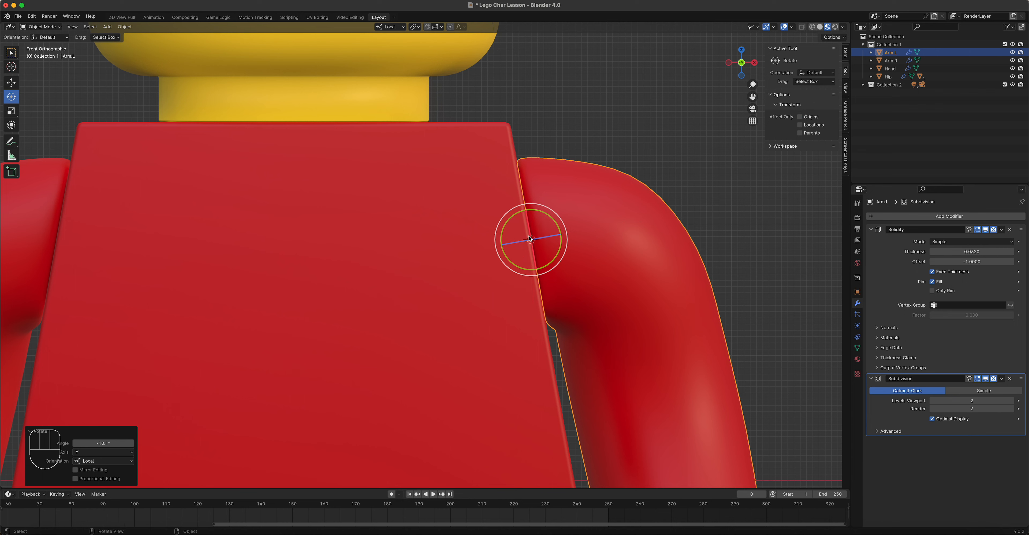
Step: Show Arm.L's transform values and try changing its X rotation to test the tilted origin
scroll(613, 293, down, 4)
scroll(611, 294, up, 4)
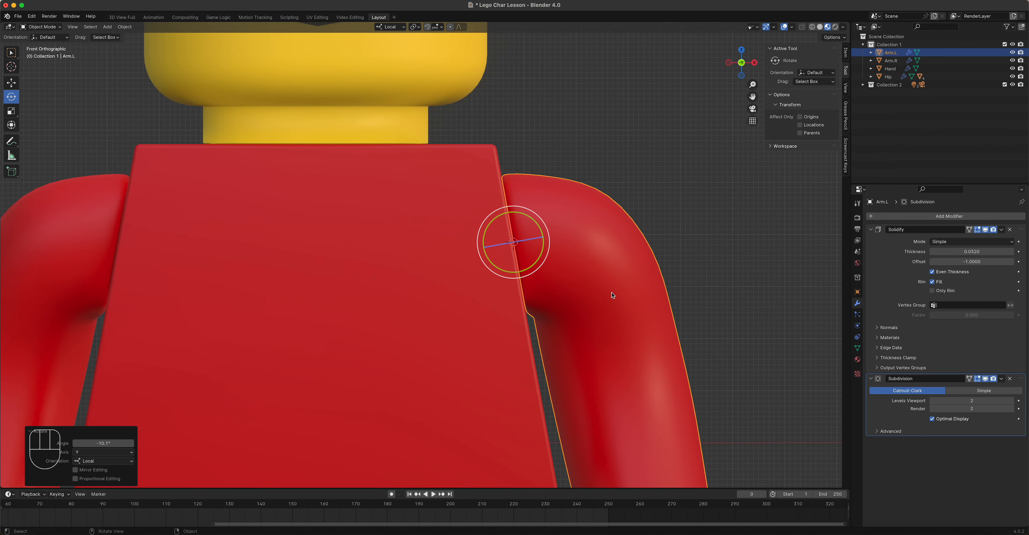
middle_drag(587, 240, 453, 295)
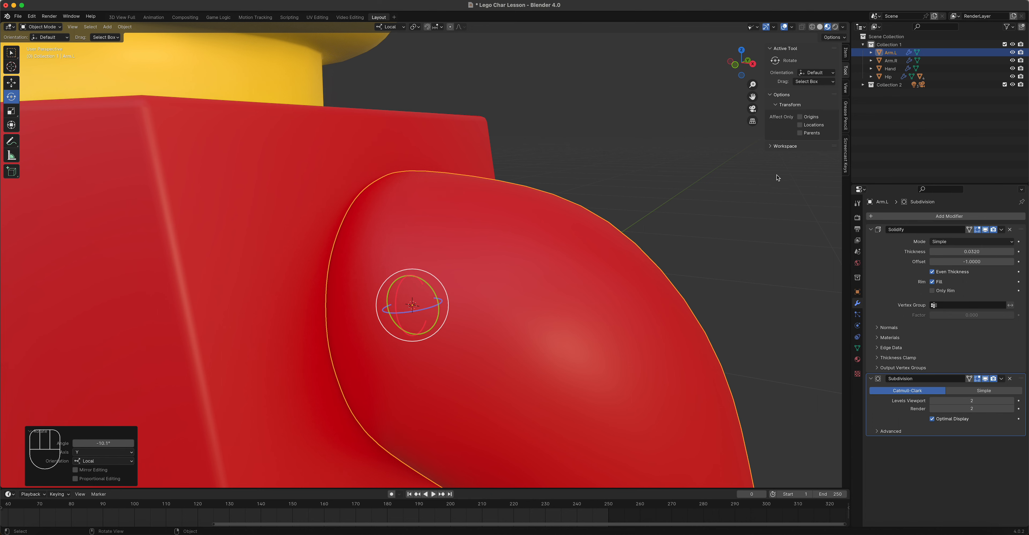
click(845, 52)
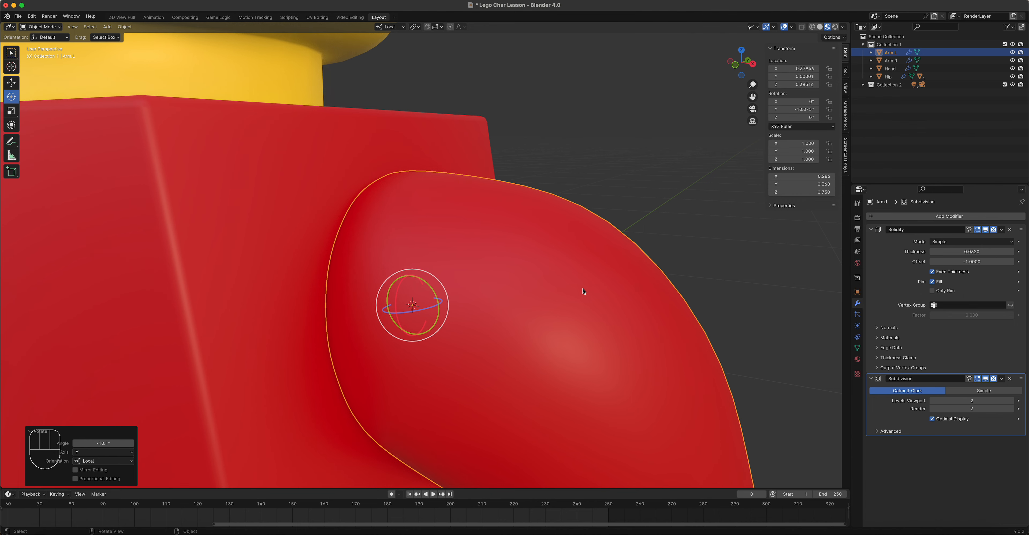
scroll(583, 291, down, 3)
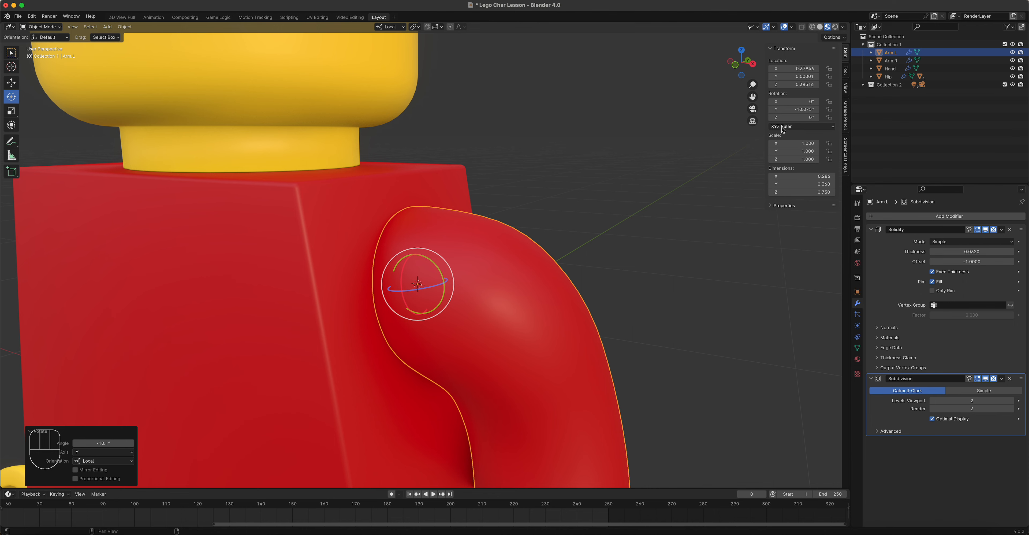
drag(793, 101, 814, 101)
key(ctrl+z)
Step: Apply all of Arm.L's transforms to deltas
click(124, 27)
mouse_move(155, 69)
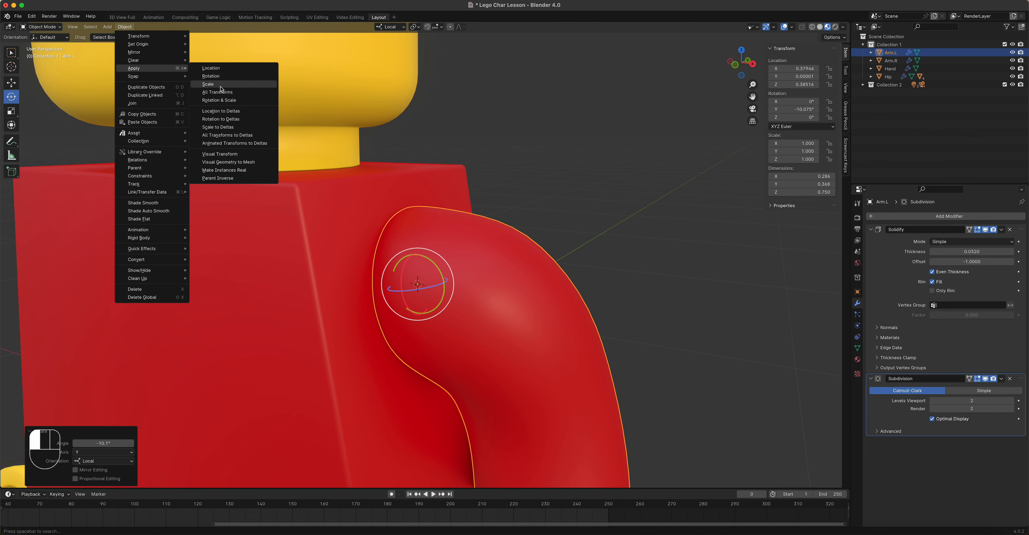
click(238, 136)
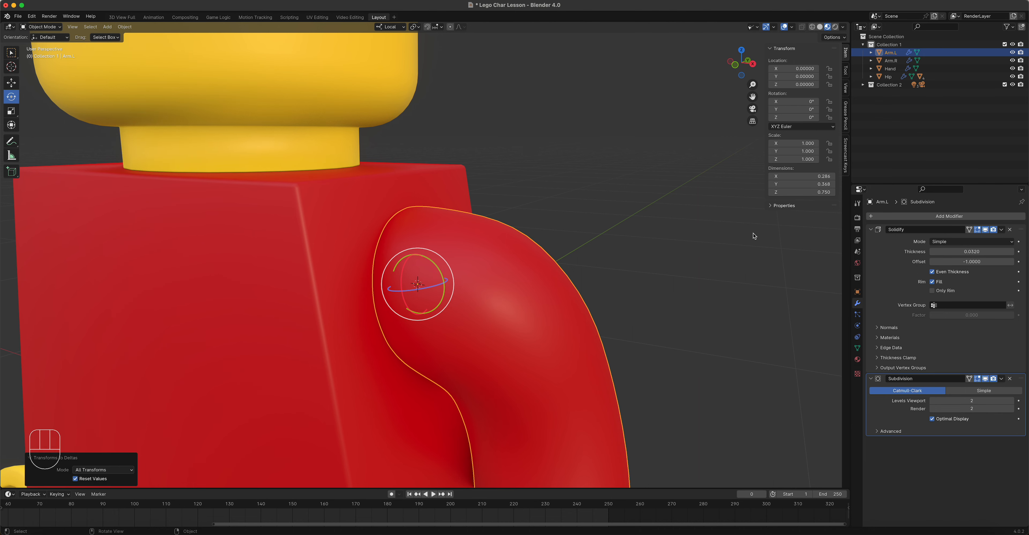
Step: Isolate Arm.R in local view and turn it so its flat shoulder end faces the view
key(KP_1)
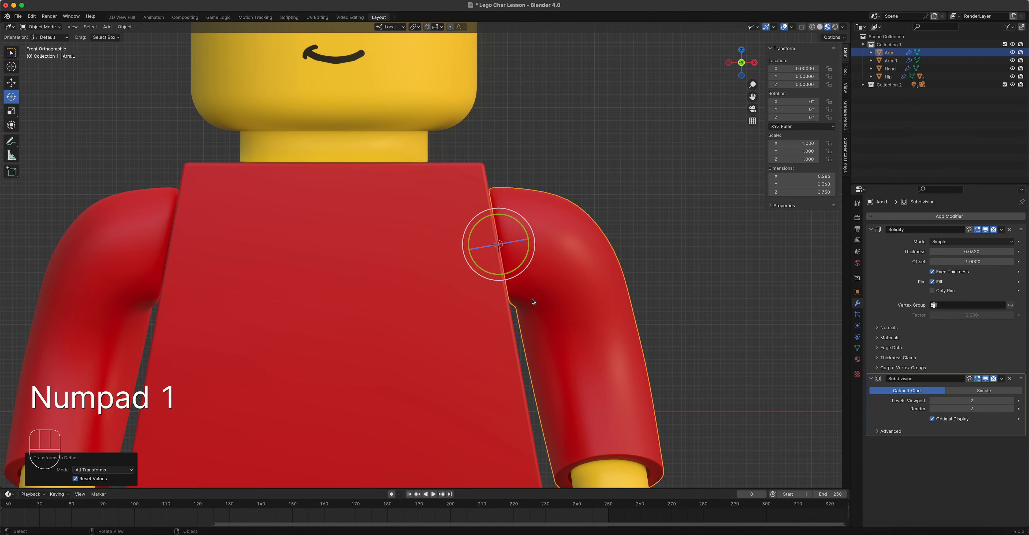
click(96, 252)
shift+middle_drag(184, 294, 384, 248)
key(slash)
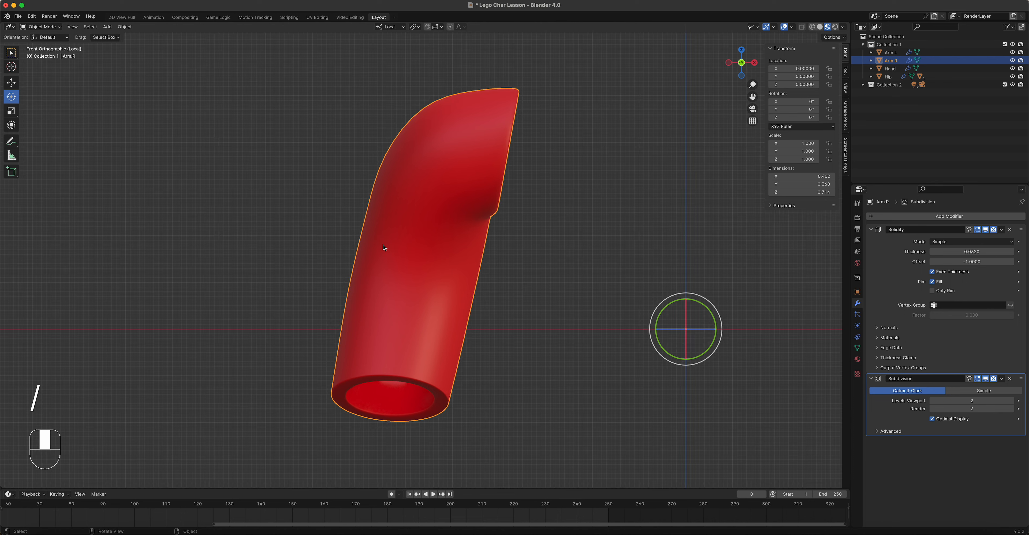
middle_drag(404, 212, 367, 223)
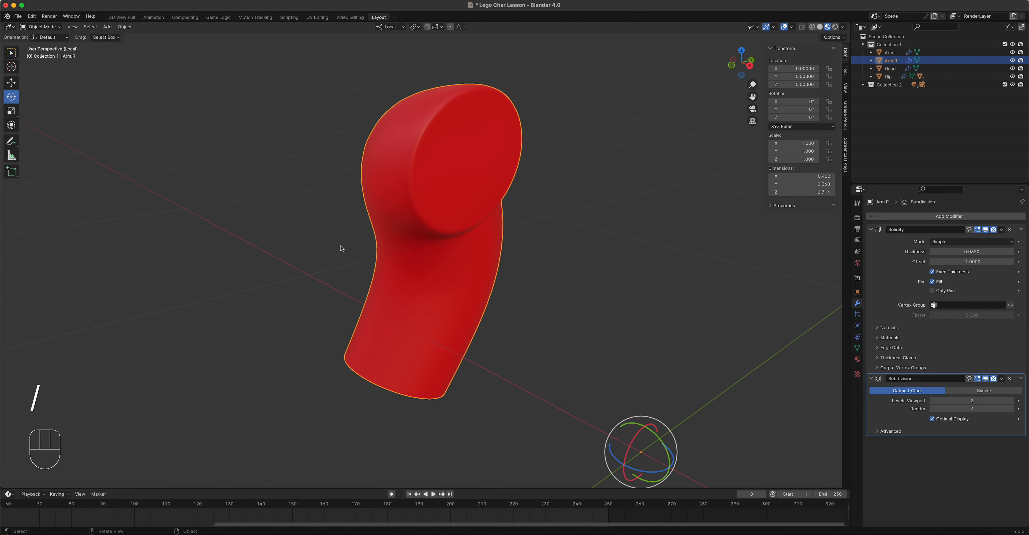
Step: Select Arm.R's round shoulder cap face, grow the selection twice, and snap the 3D cursor to it
key(Tab)
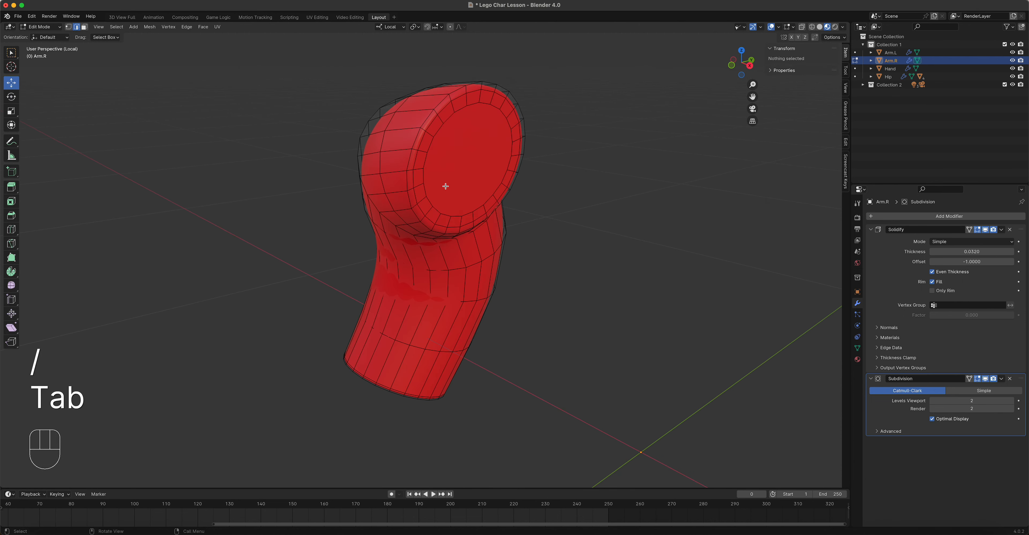
key(3)
click(467, 160)
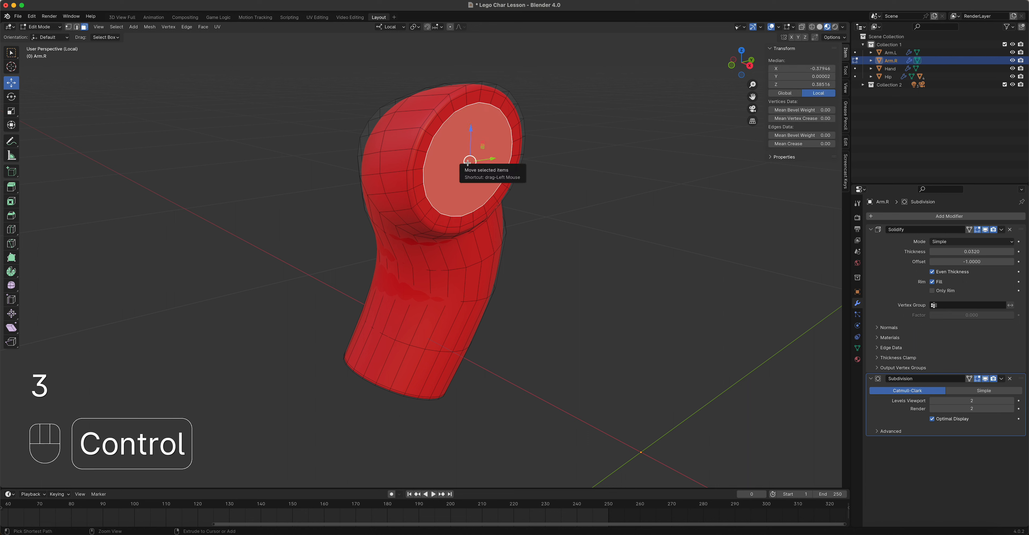
key(ctrl+KP_Add)
key(ctrl+KP_Add)
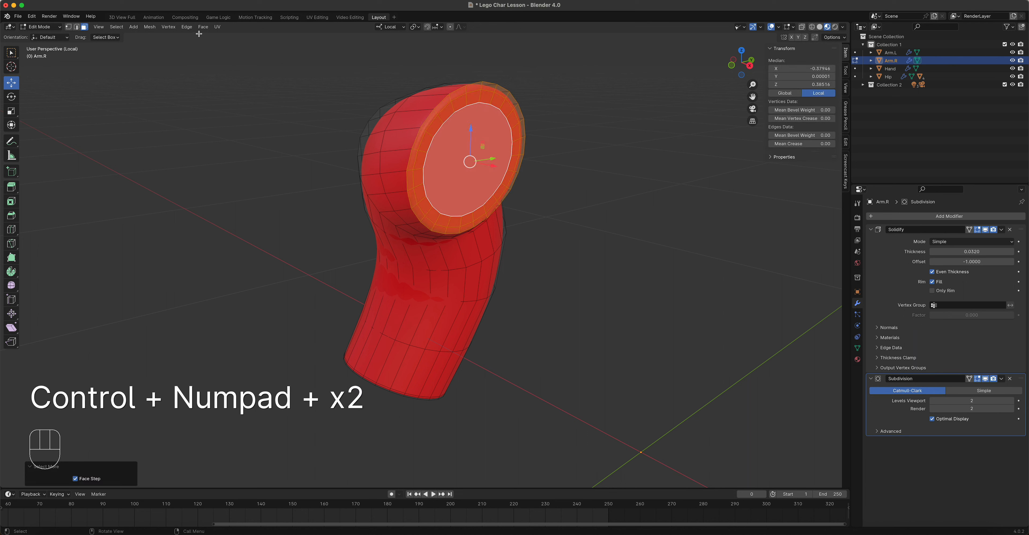
click(150, 26)
mouse_move(162, 52)
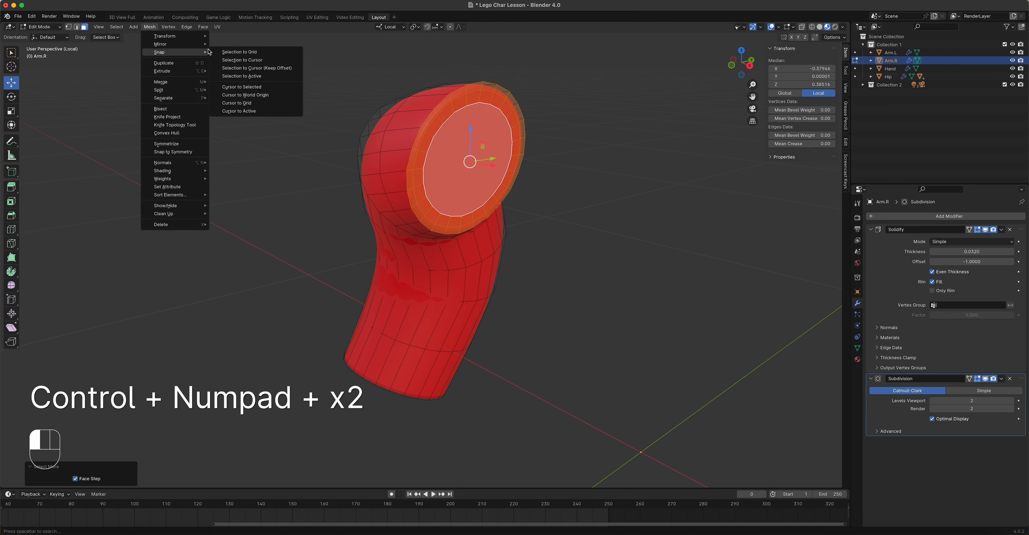
click(253, 87)
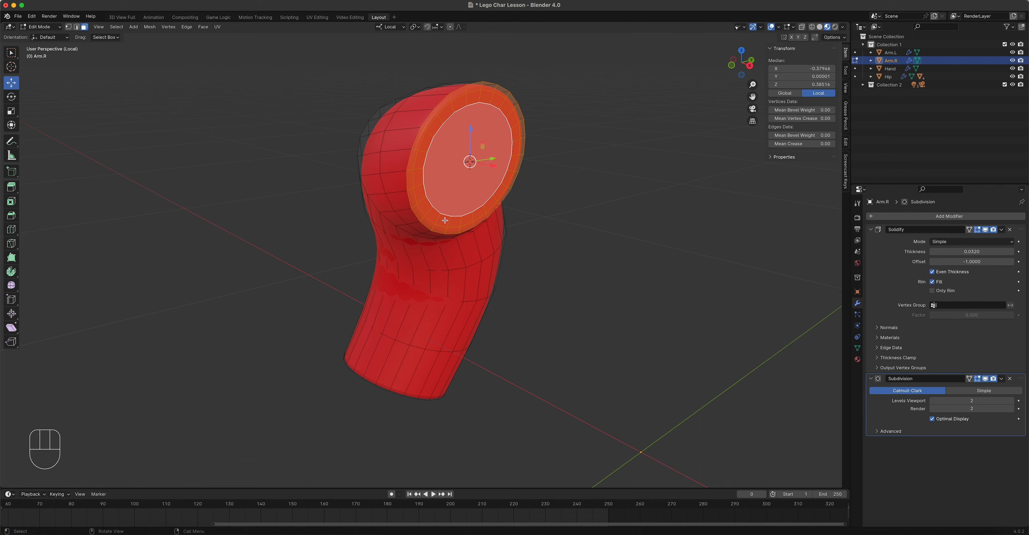
Step: Return to Object Mode and set Arm.R's origin to the 3D cursor
key(Tab)
click(125, 26)
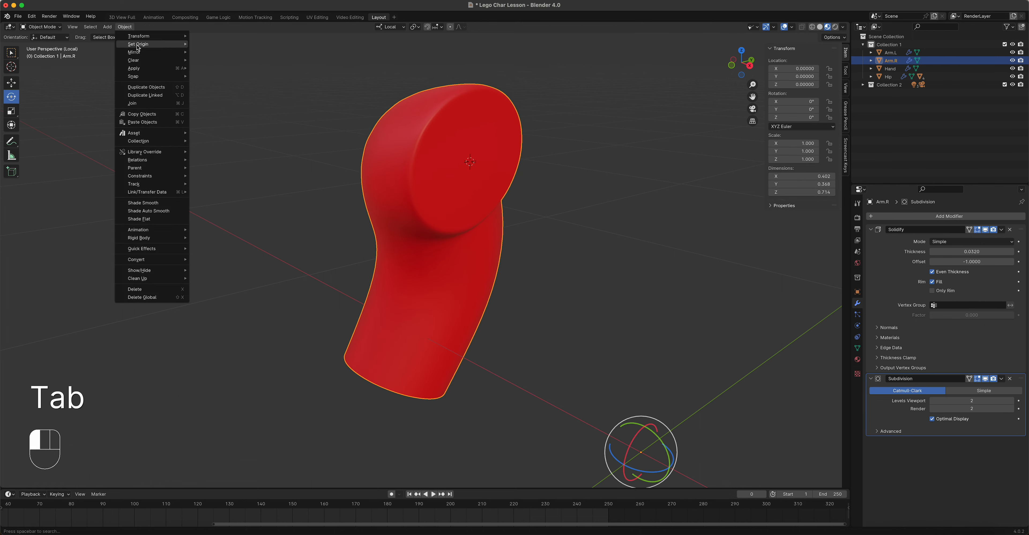
mouse_move(138, 45)
click(241, 61)
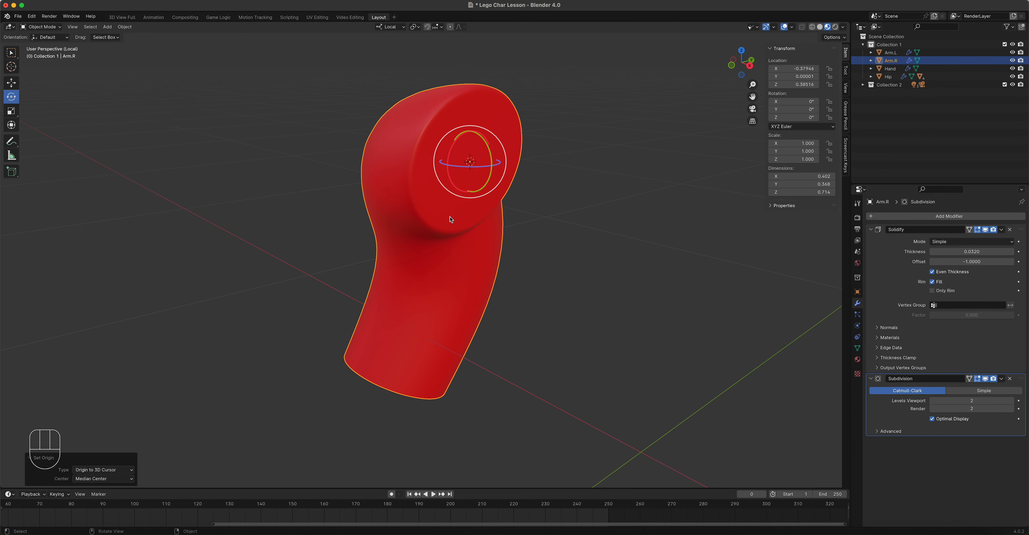
Step: Rotate only Arm.R's origin by 10.2° about local Y to match the slanted shoulder face, using Affect Only Origins temporarily
key(KP_1)
scroll(468, 197, up, 3)
shift+middle_drag(467, 198, 432, 307)
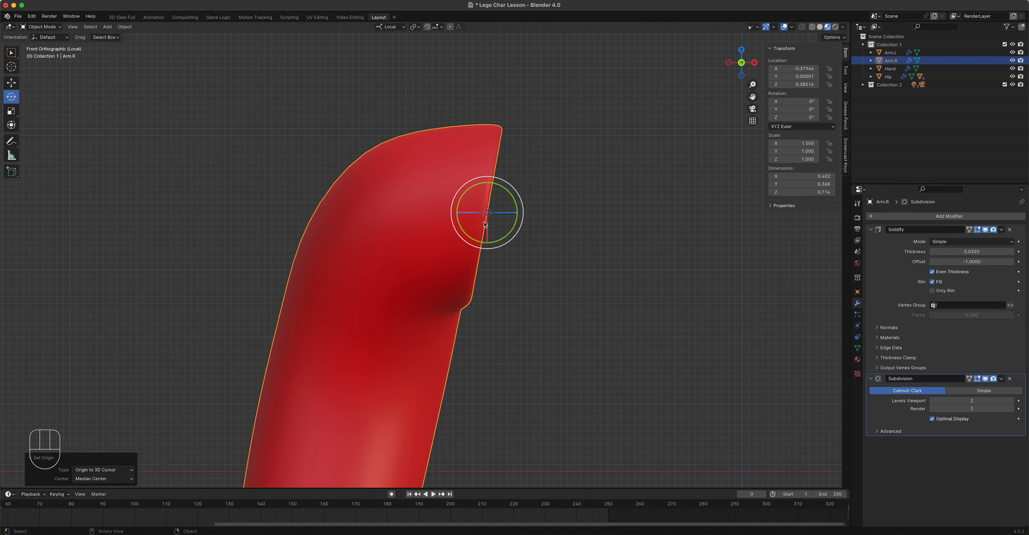
click(846, 88)
click(846, 73)
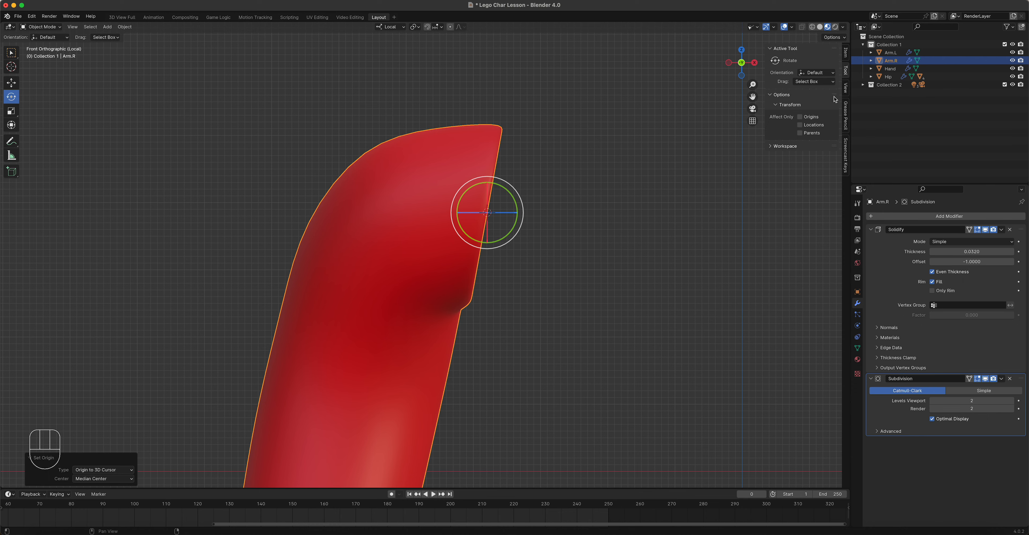
click(813, 118)
scroll(546, 200, up, 3)
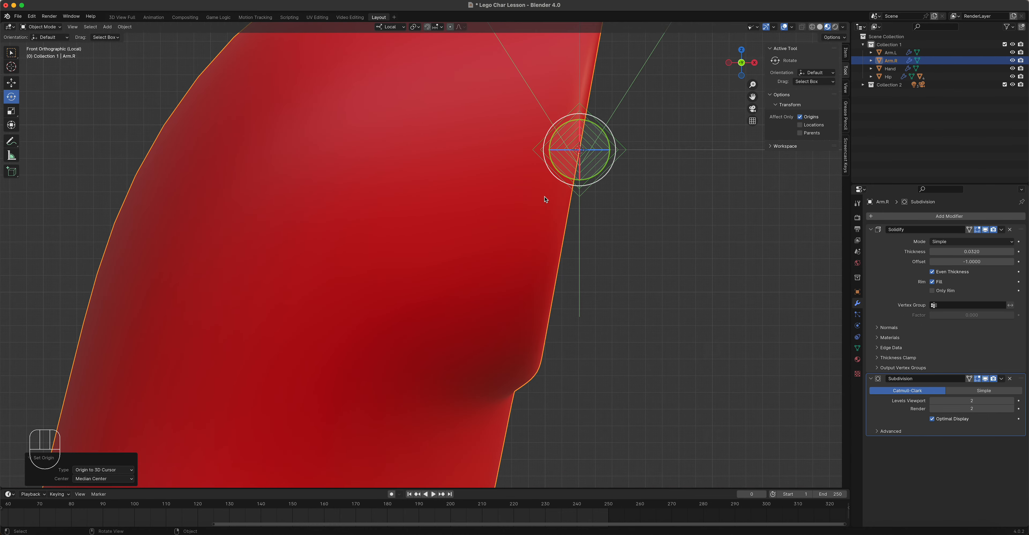
shift+middle_drag(602, 233, 535, 385)
drag(538, 289, 541, 295)
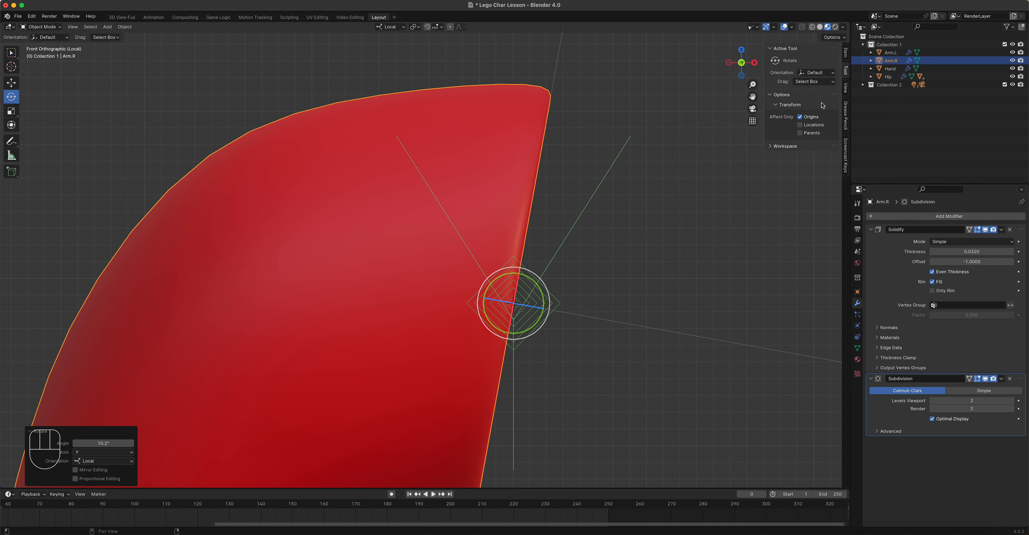
click(813, 117)
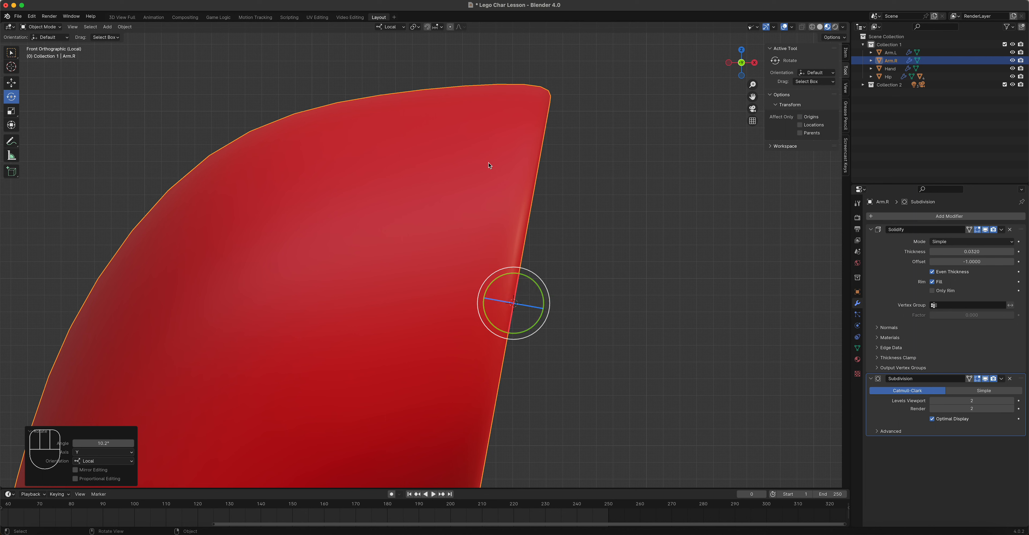
Step: Apply all of Arm.R's transforms to deltas and leave local view to show the whole character
click(845, 54)
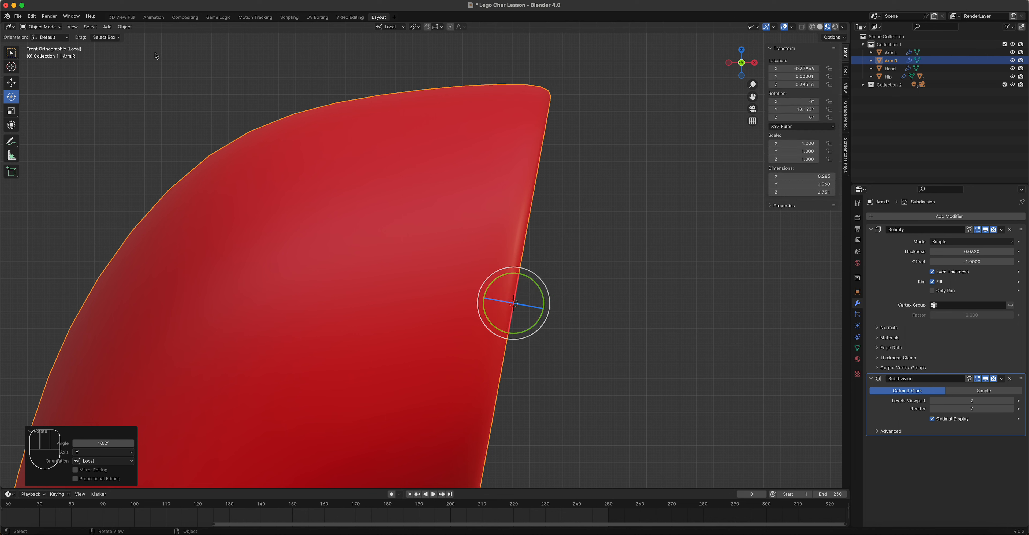
click(124, 26)
mouse_move(136, 69)
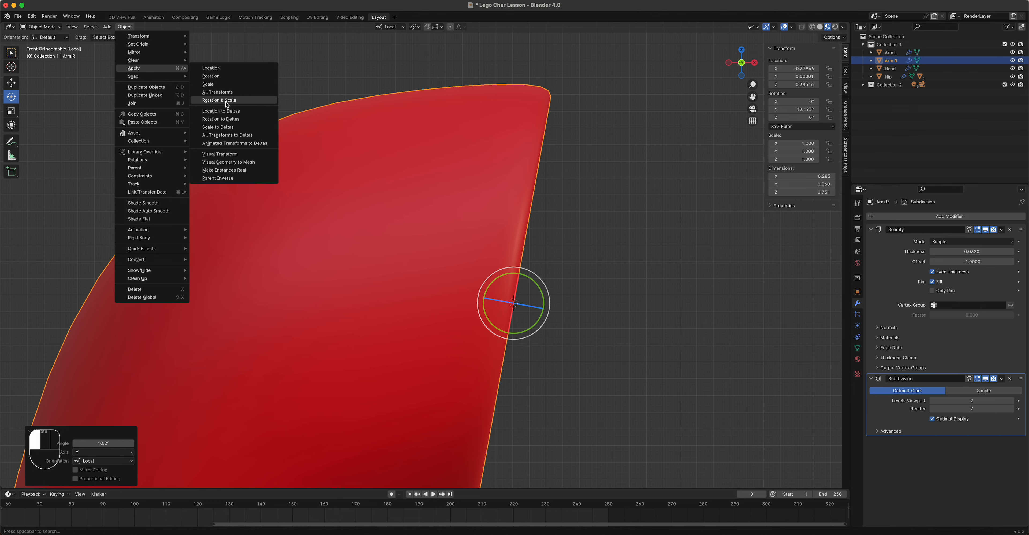
click(237, 135)
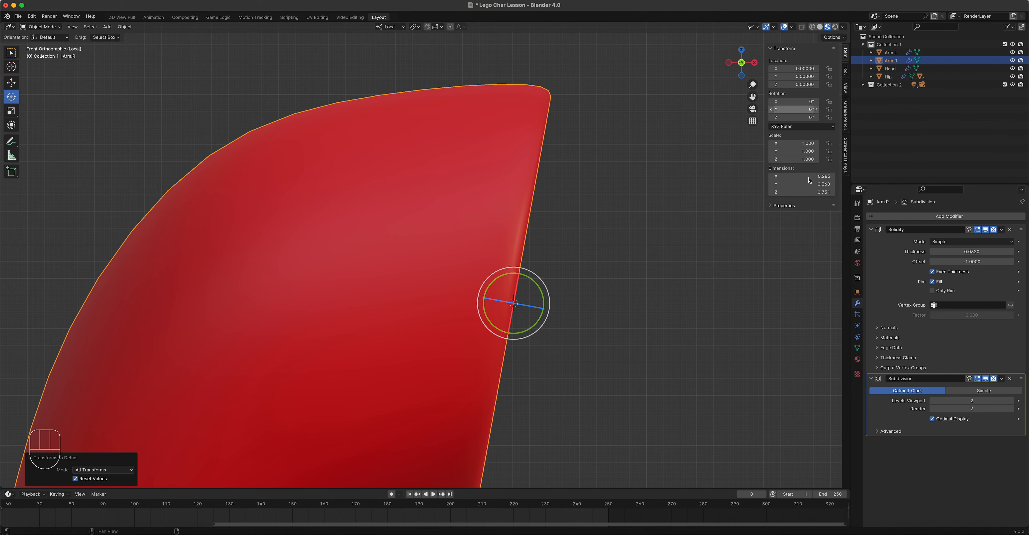
scroll(482, 334, down, 6)
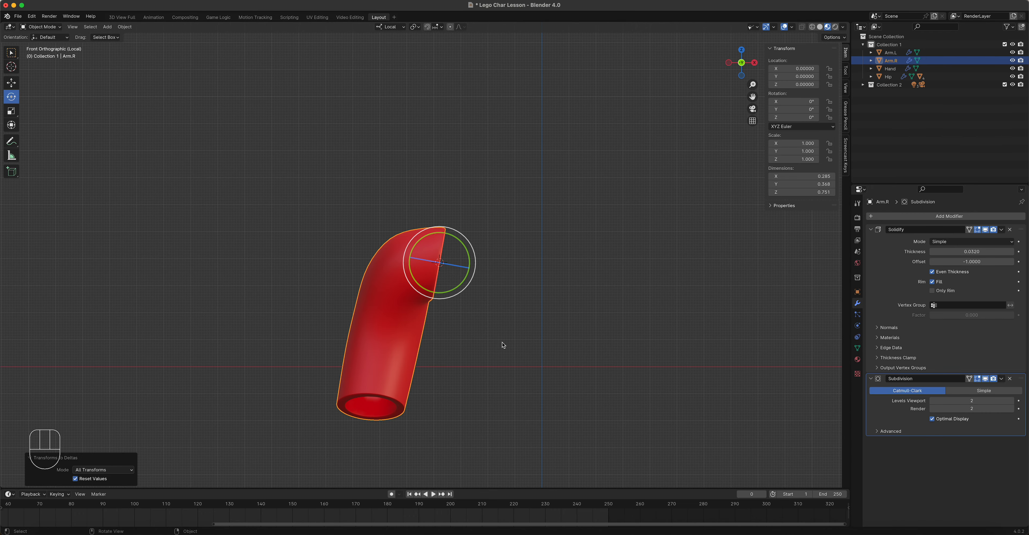
key(Tab)
key(Tab)
key(slash)
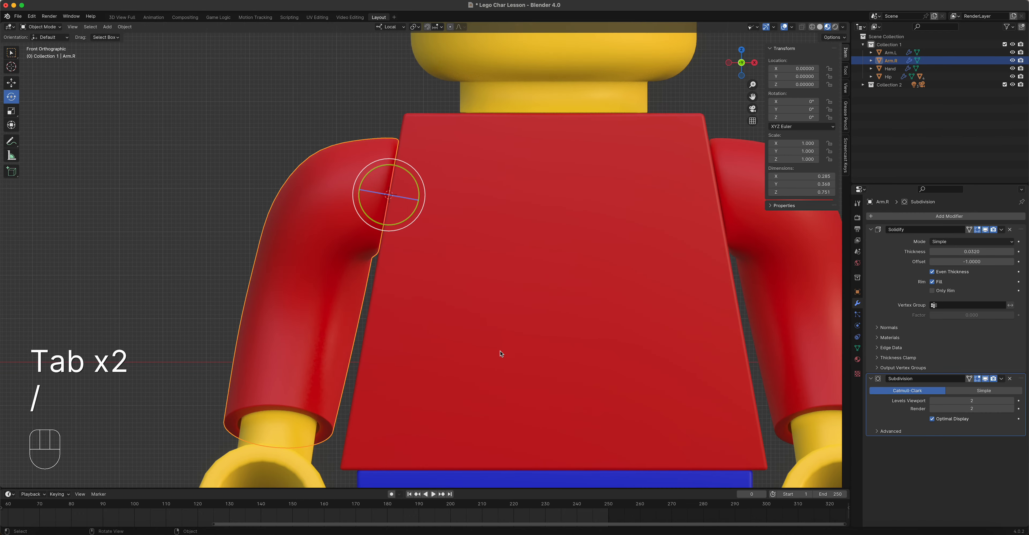
Step: Open the Hand object in Edit Mode and select its entire mesh with X-ray enabled
shift+middle_drag(526, 351, 443, 167)
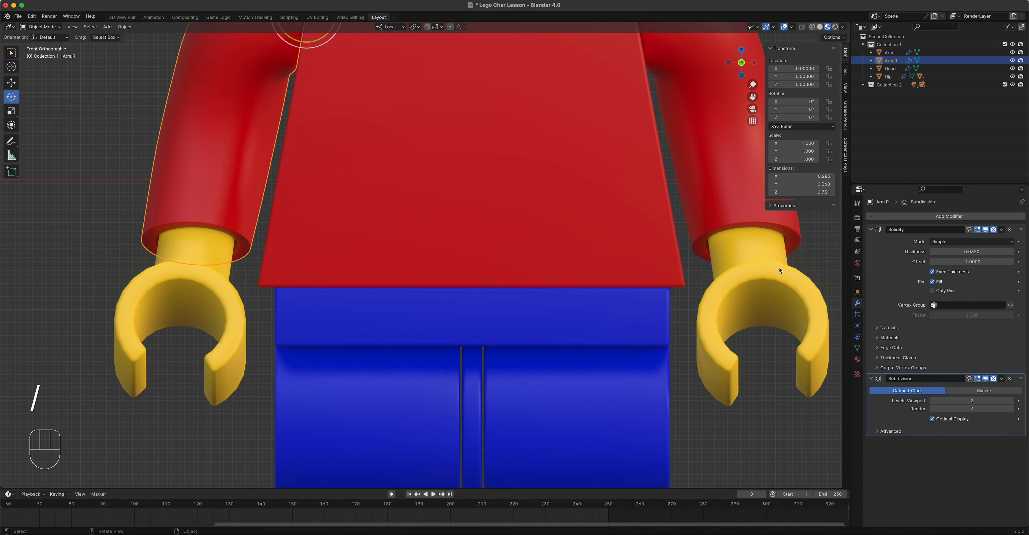
click(739, 276)
shift+middle_drag(680, 322, 639, 341)
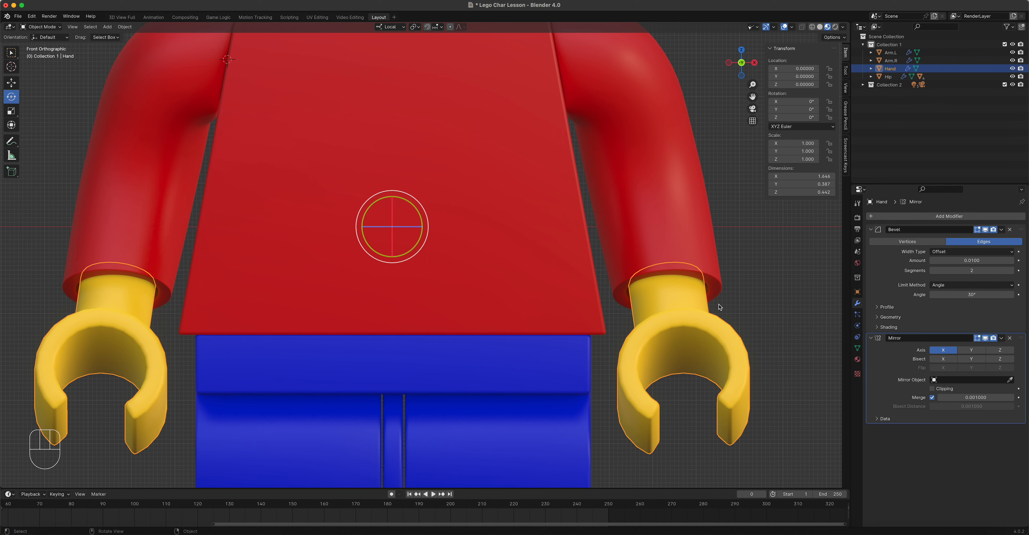
key(Tab)
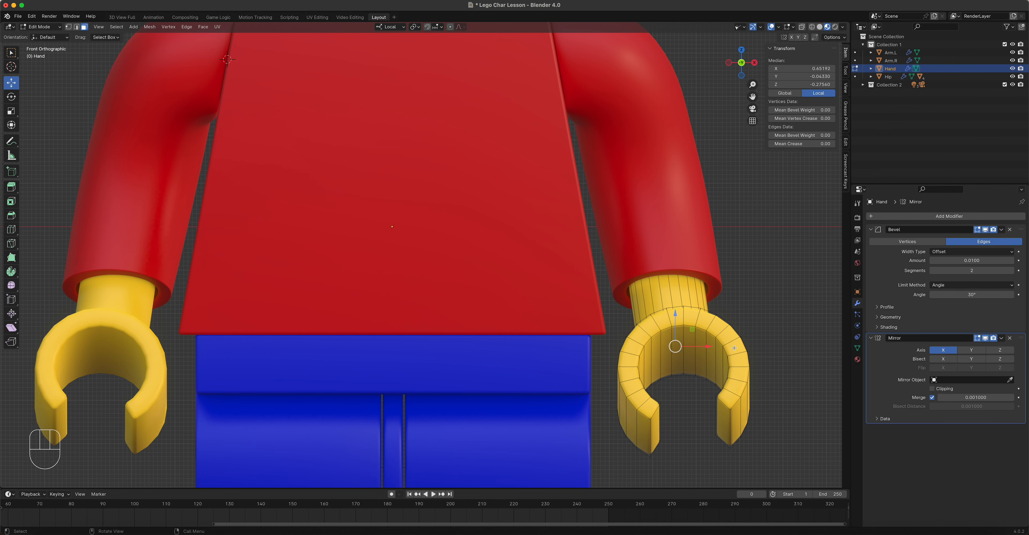
drag(664, 293, 702, 337)
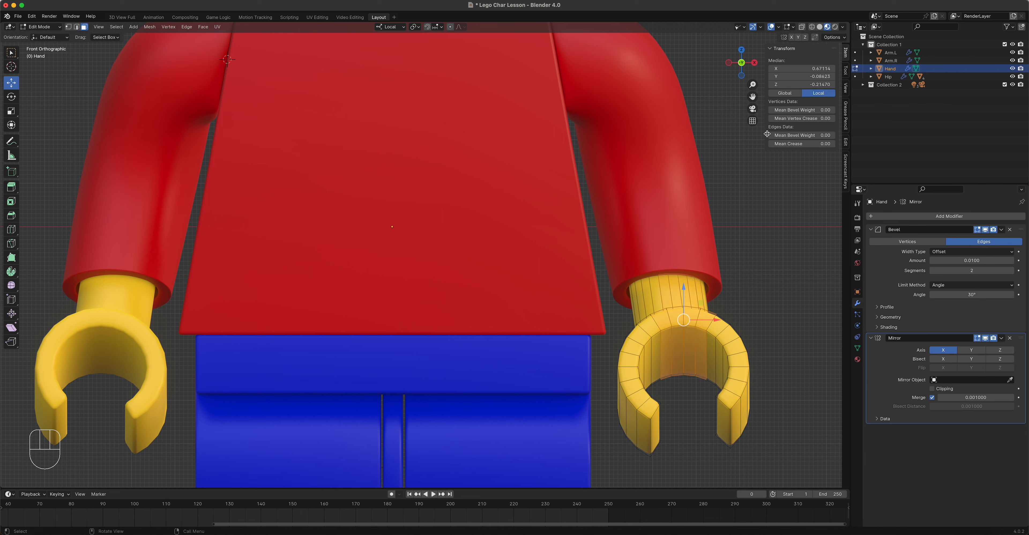
drag(574, 200, 831, 488)
click(801, 27)
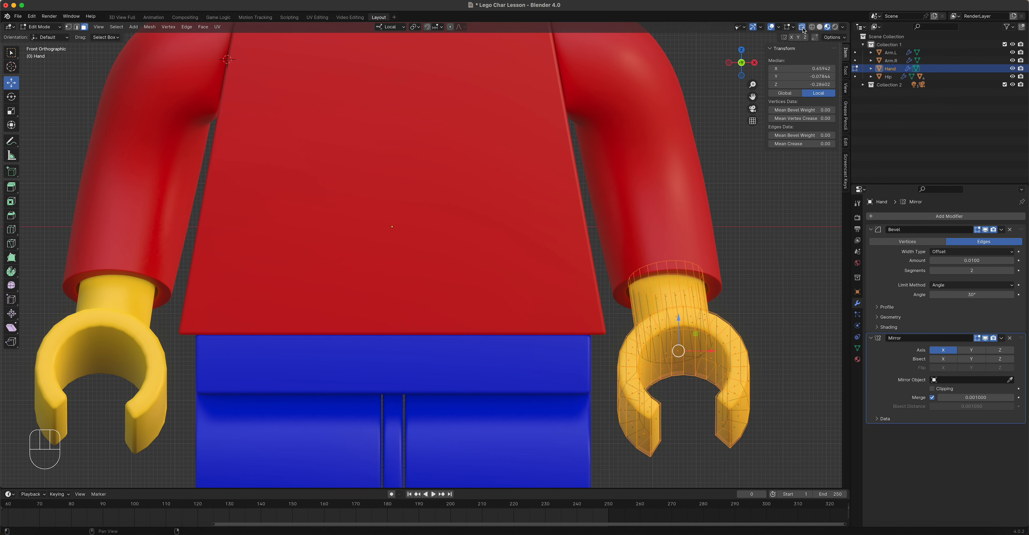
drag(540, 207, 797, 509)
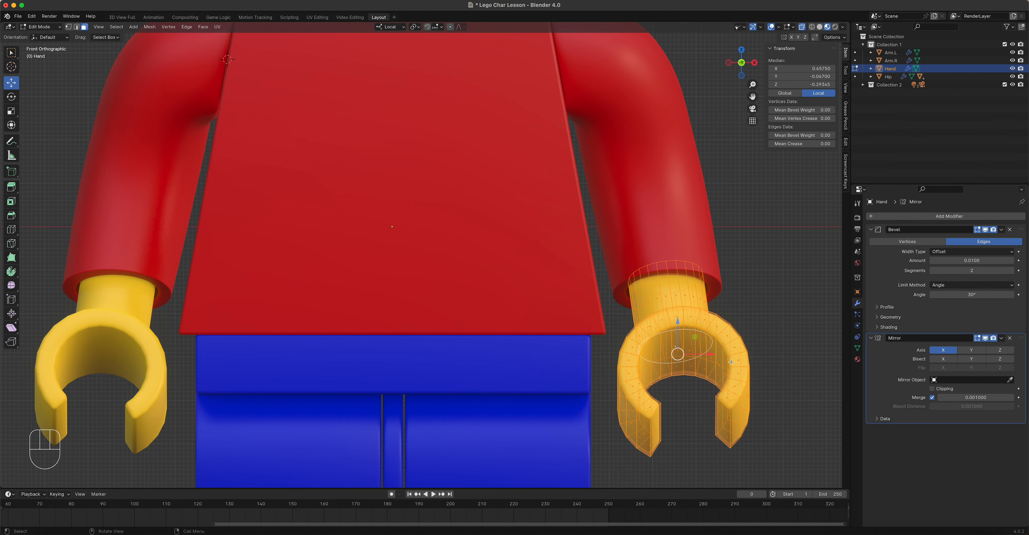
Step: Rotate the selected hand mesh about 2° in front view and move it about -0.004 along local X to fit the sleeve
scroll(712, 355, up, 4)
shift+middle_drag(740, 358, 607, 347)
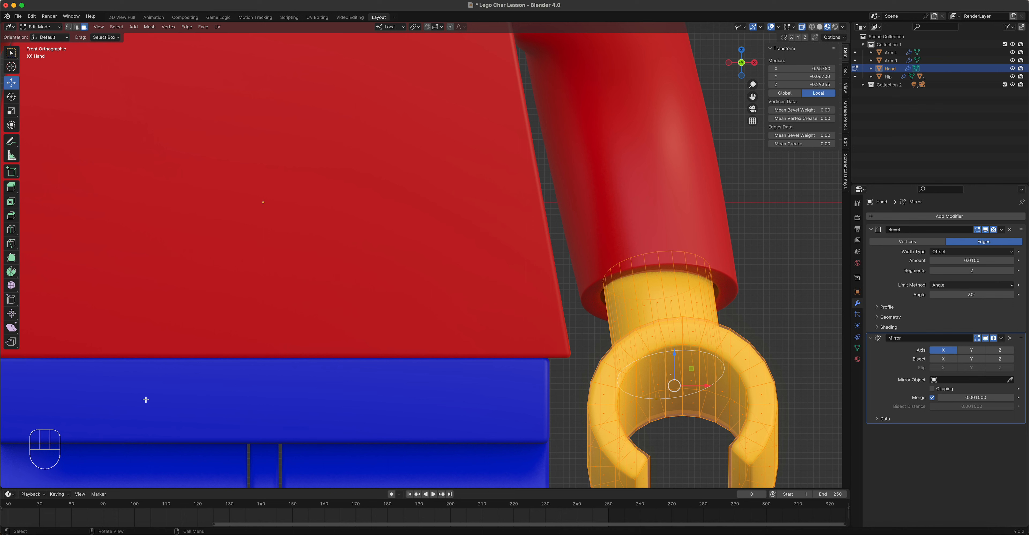
key(r)
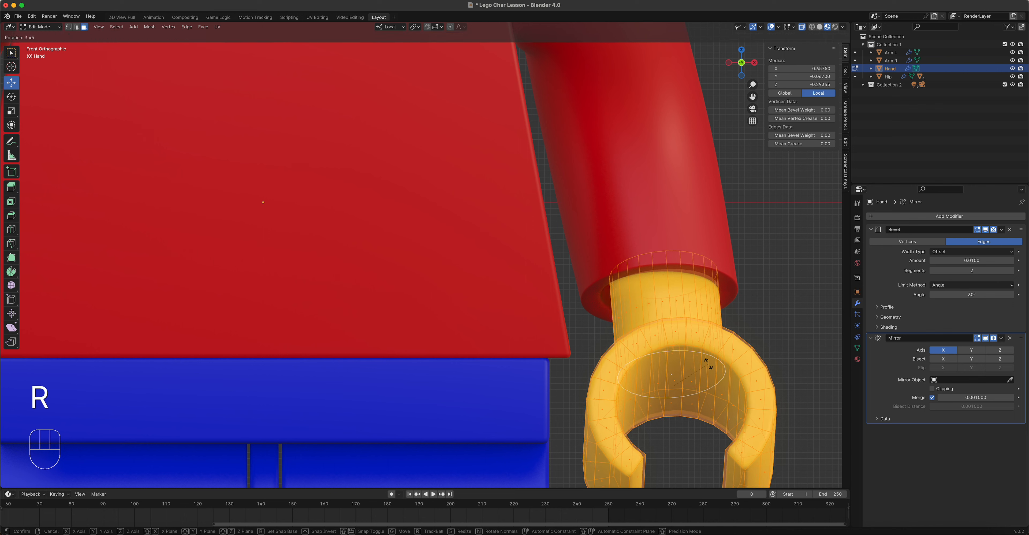
click(707, 363)
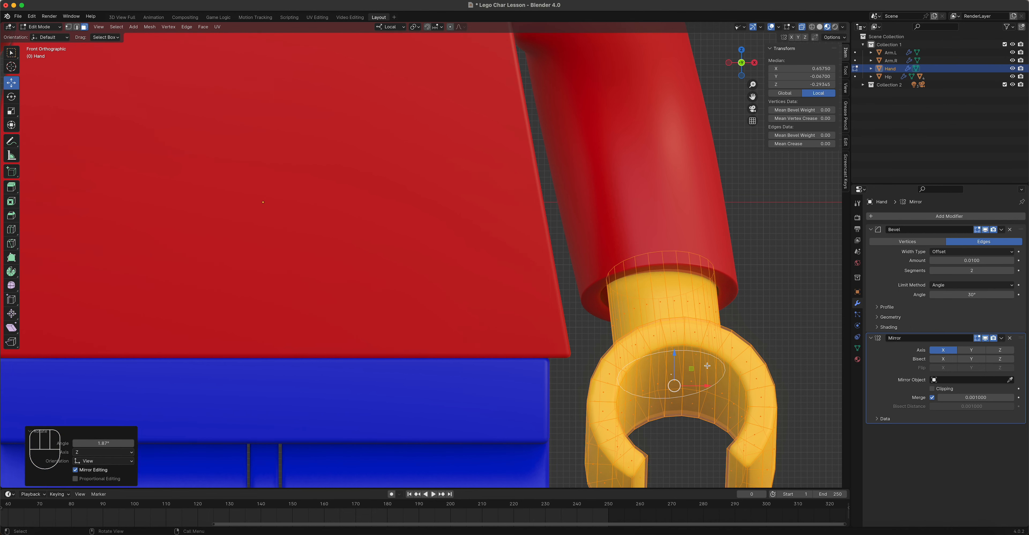
key(g)
key(x)
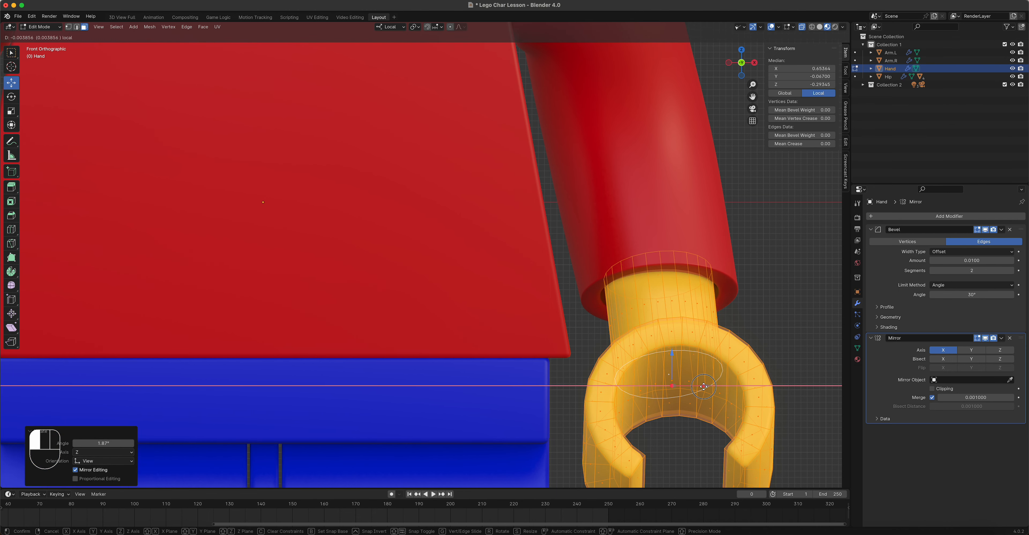
click(703, 386)
scroll(655, 363, down, 4)
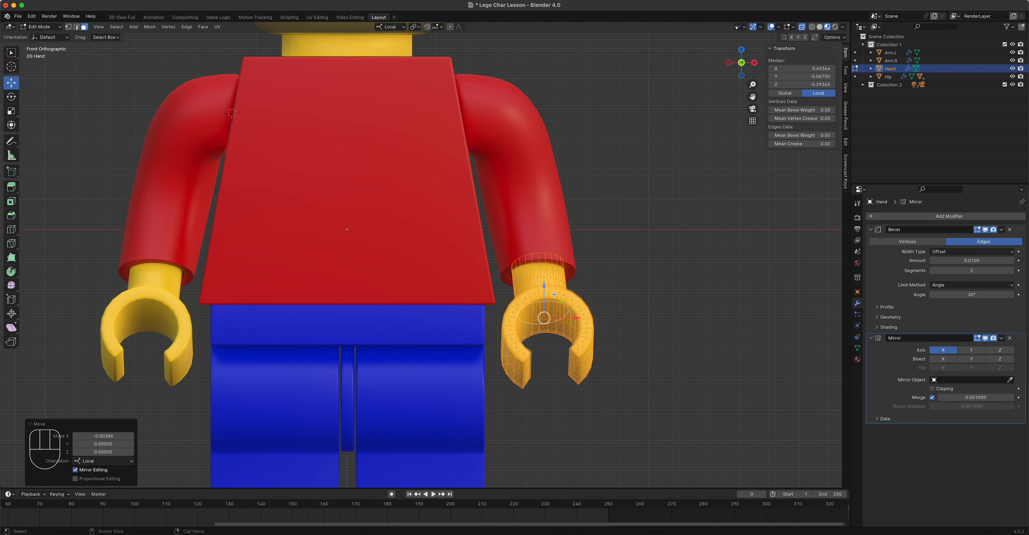
Step: Fine-tune the hand's fit in the sleeve with a -0.603° rotation and a 0.00077 move along local X
scroll(579, 334, up, 3)
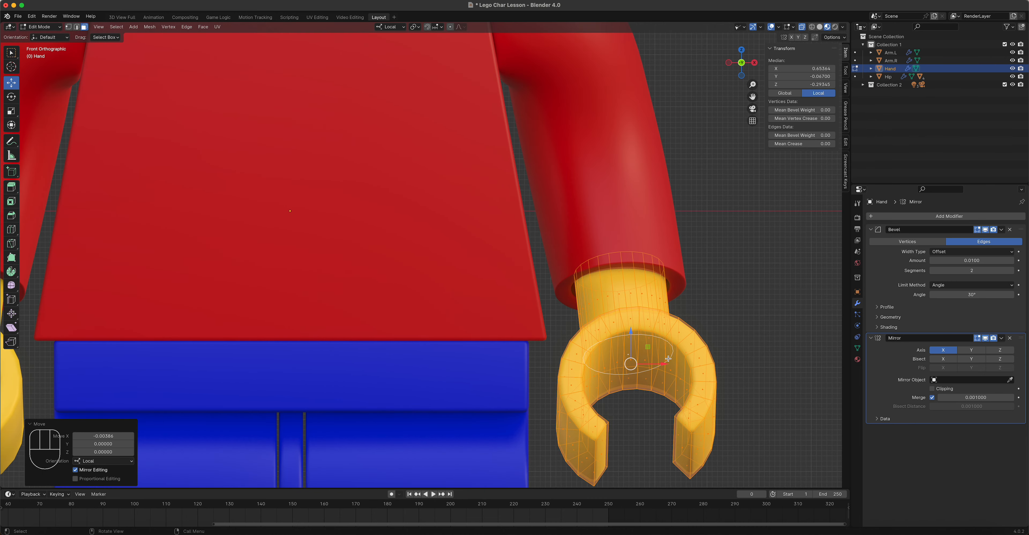
key(r)
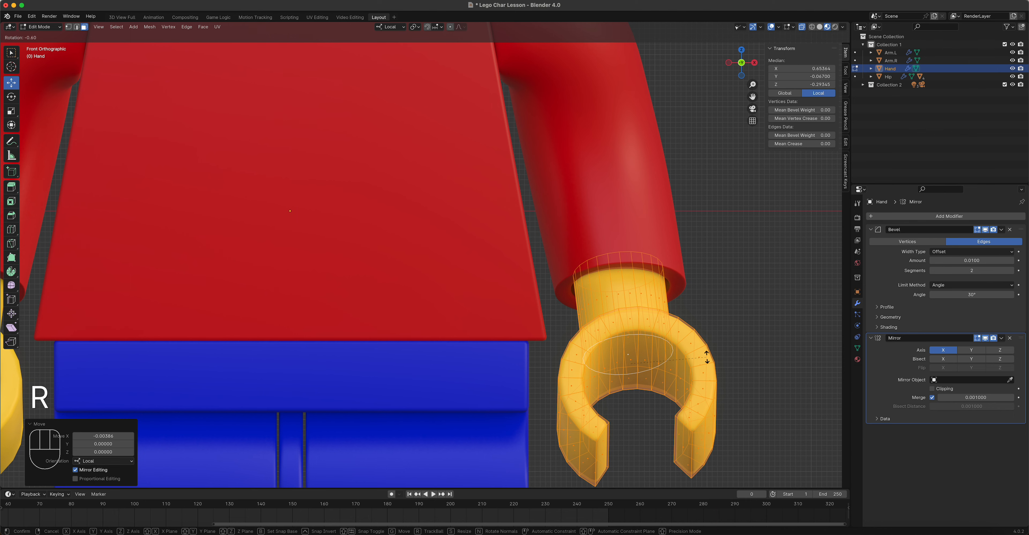
click(707, 357)
key(g)
key(x)
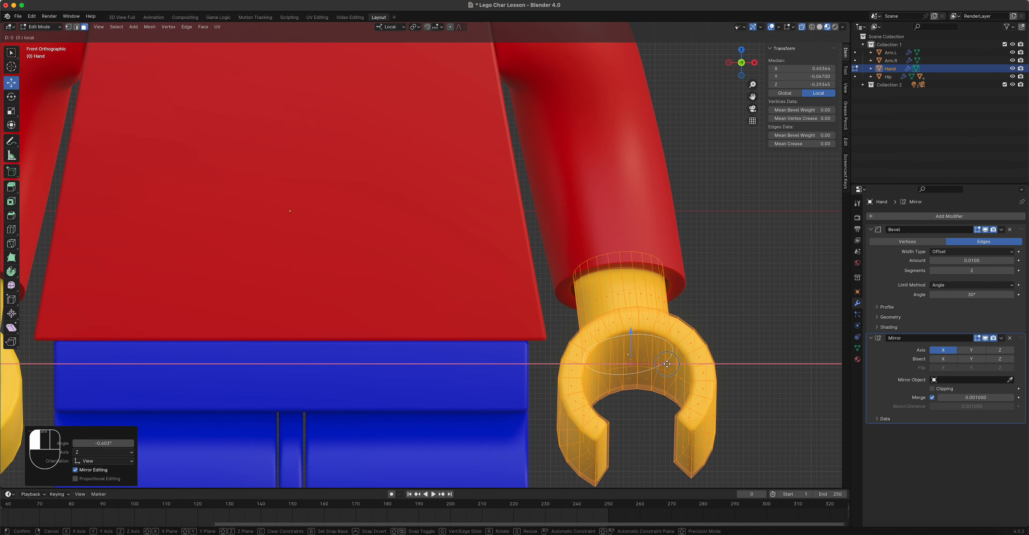
click(666, 364)
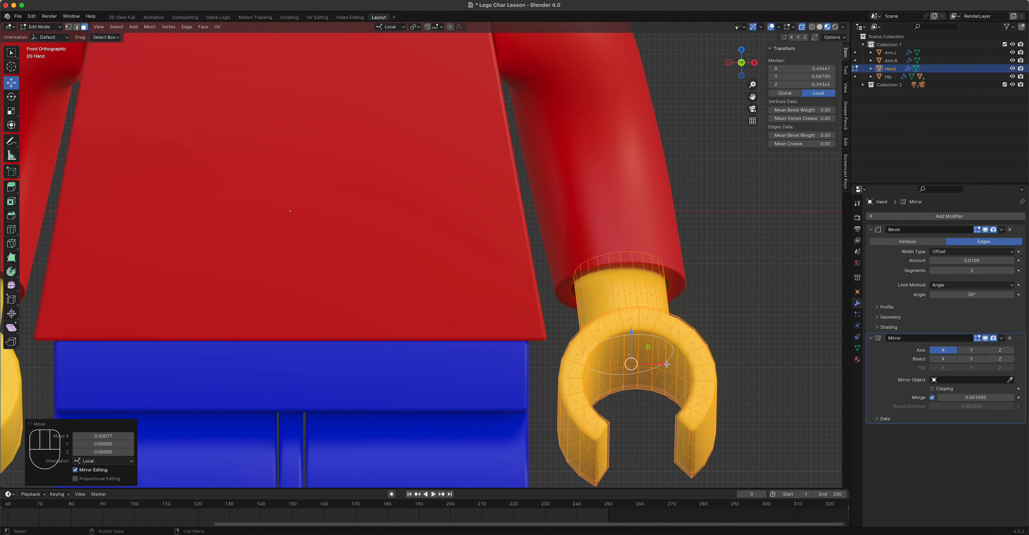
Step: Rotate the selected hand mesh -1.21° in side view and move it 0.0045 along local Y to fit the sleeve
key(KP_3)
shift+middle_drag(405, 370, 513, 340)
scroll(513, 340, up, 3)
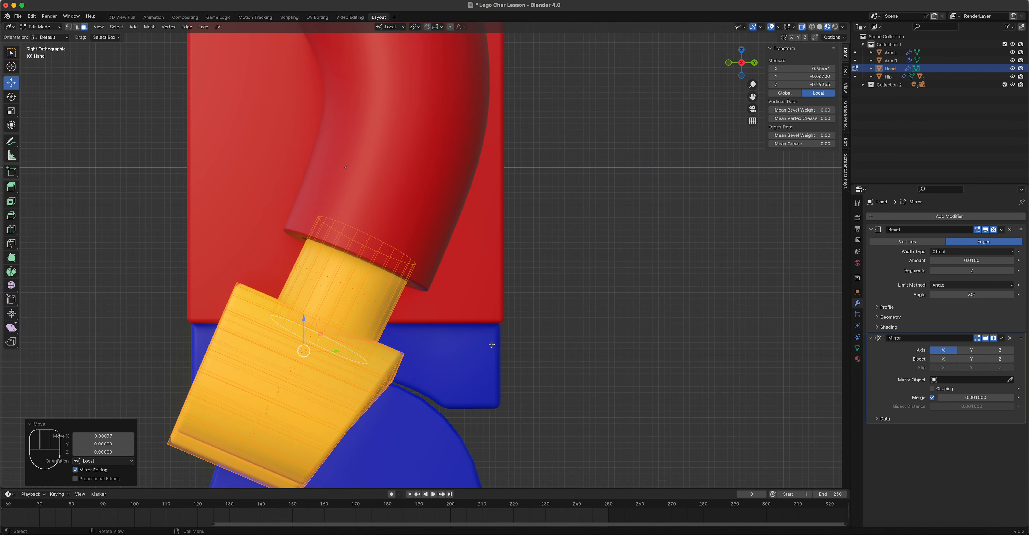
key(r)
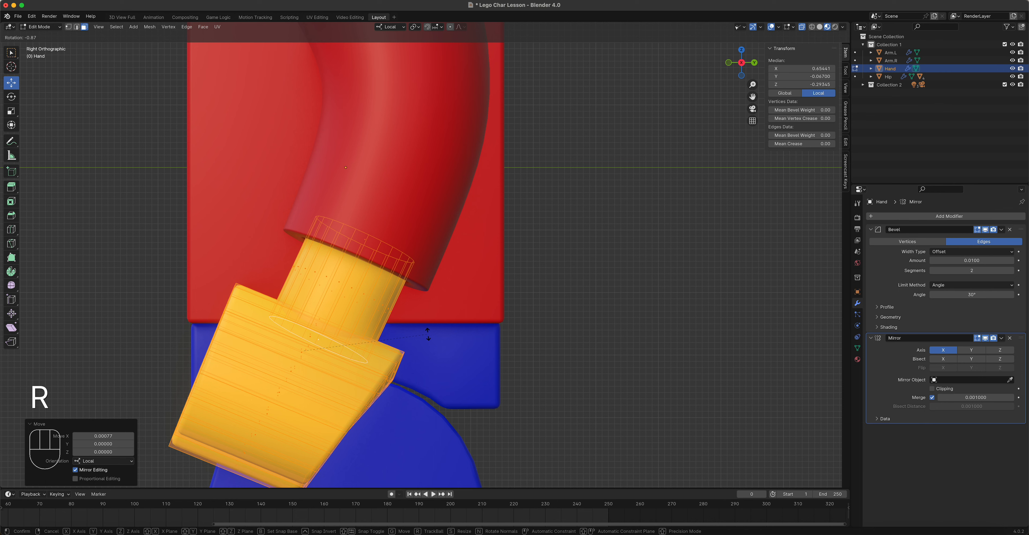
click(428, 333)
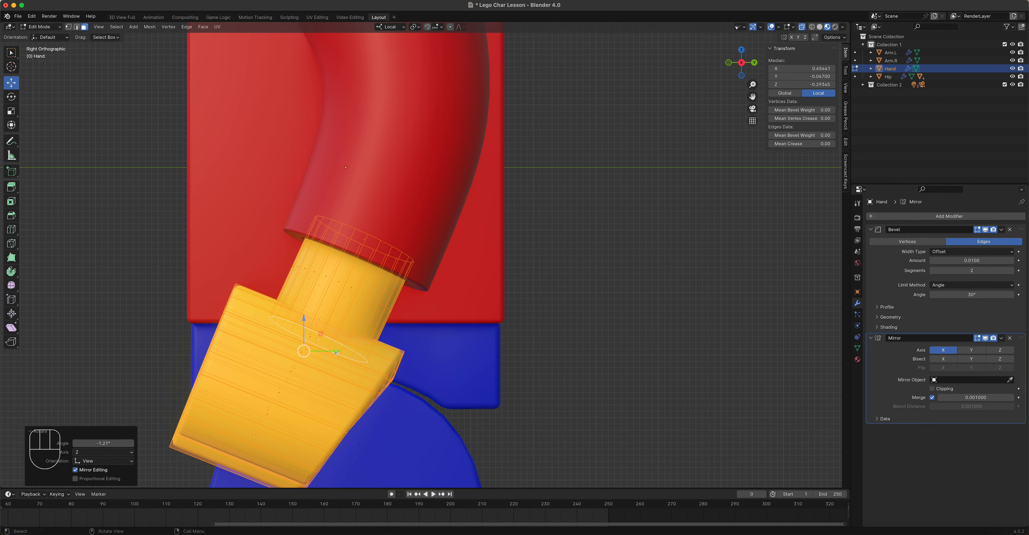
drag(336, 351, 340, 351)
middle_drag(446, 335, 525, 344)
key(KP_1)
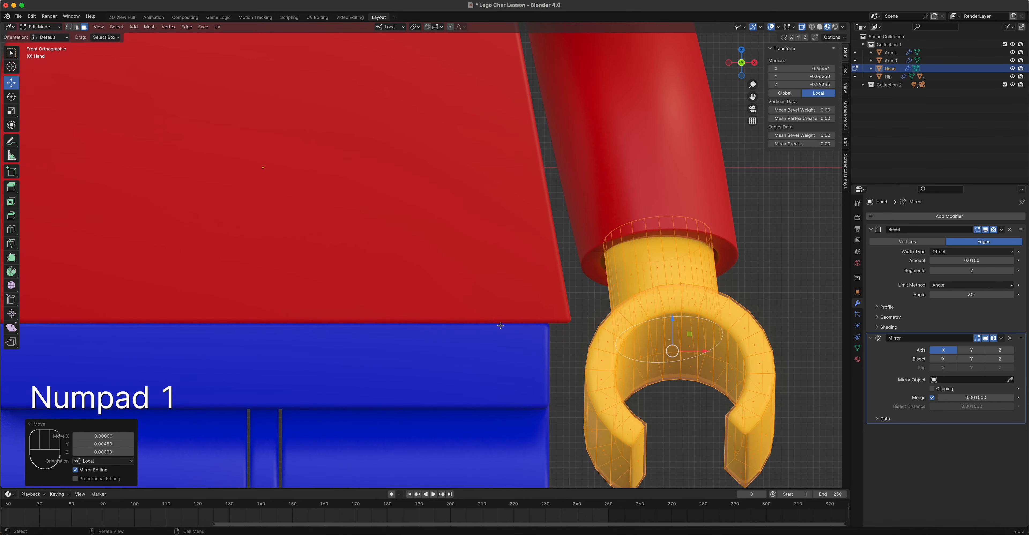
scroll(525, 345, down, 5)
scroll(522, 343, up, 1)
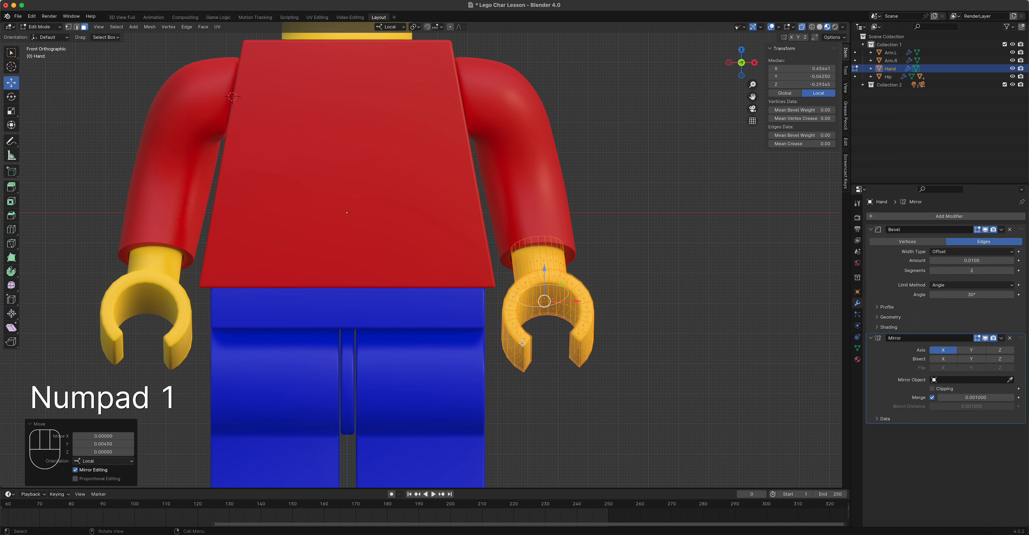
key(r)
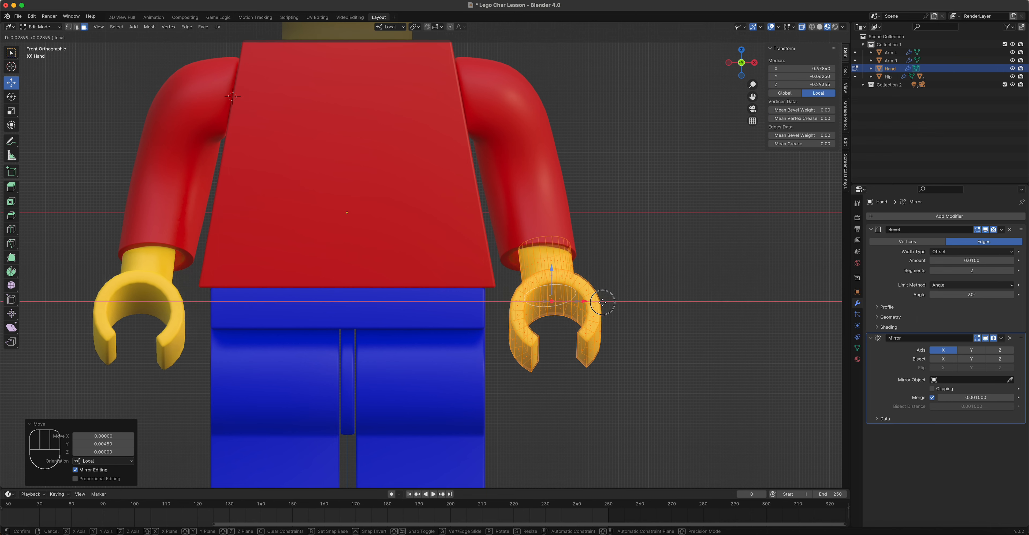
key(Escape)
Step: Leave Edit Mode and apply the Hand object's Mirror modifier
key(Tab)
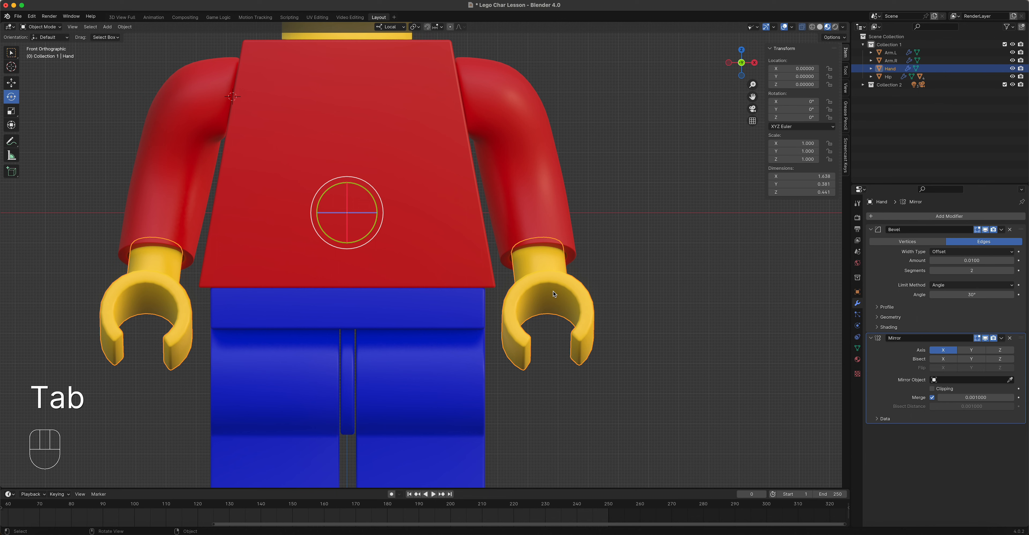
click(1002, 339)
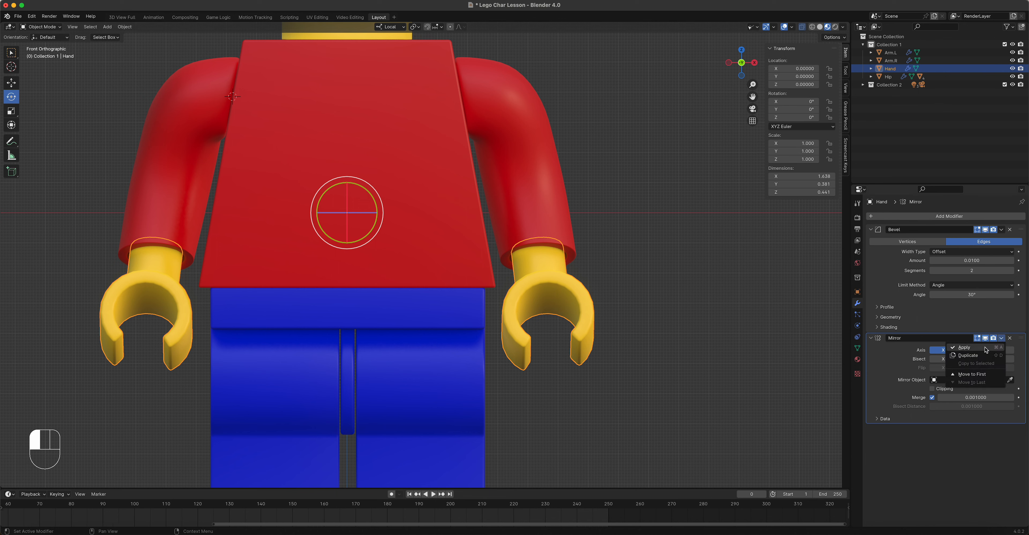
click(986, 351)
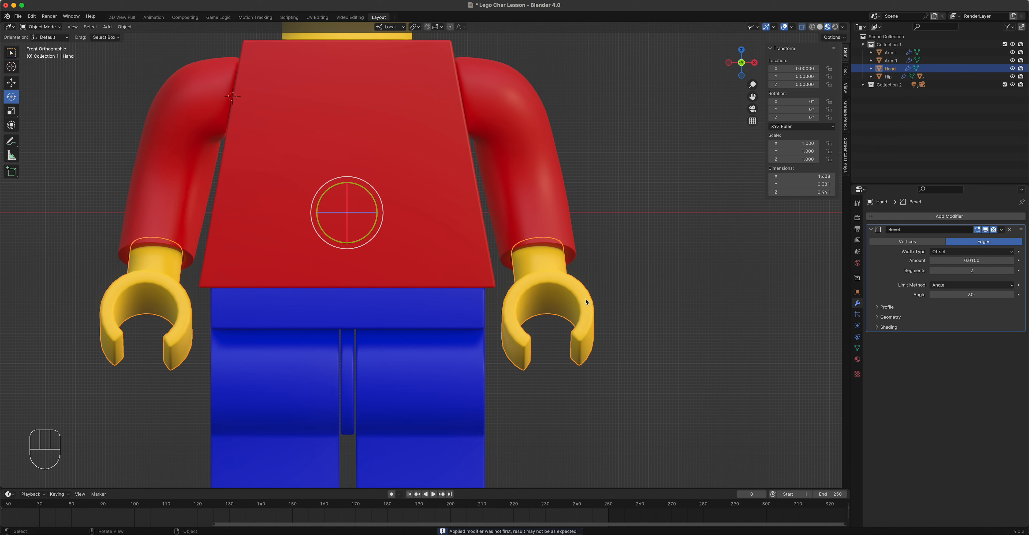
Step: Isolate the hands in local view, separate their entire selected mesh into a new object, and select that object in Object Mode
key(slash)
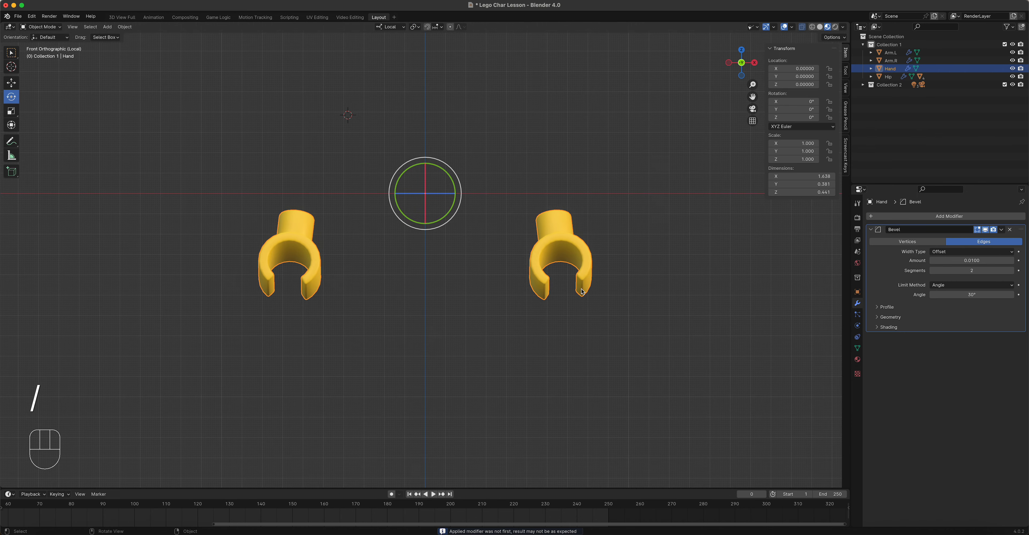
key(Tab)
middle_drag(582, 292, 547, 270)
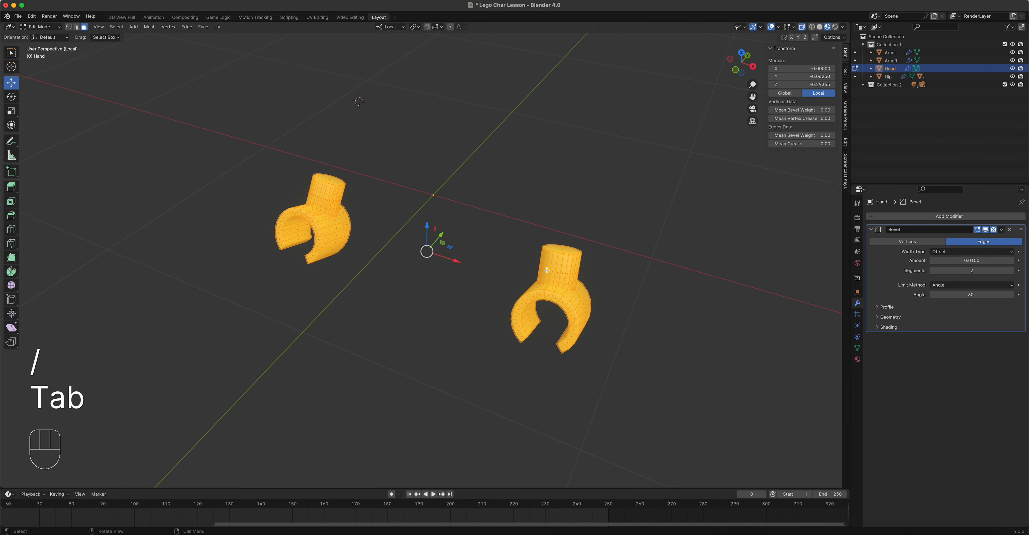
key(p)
click(511, 269)
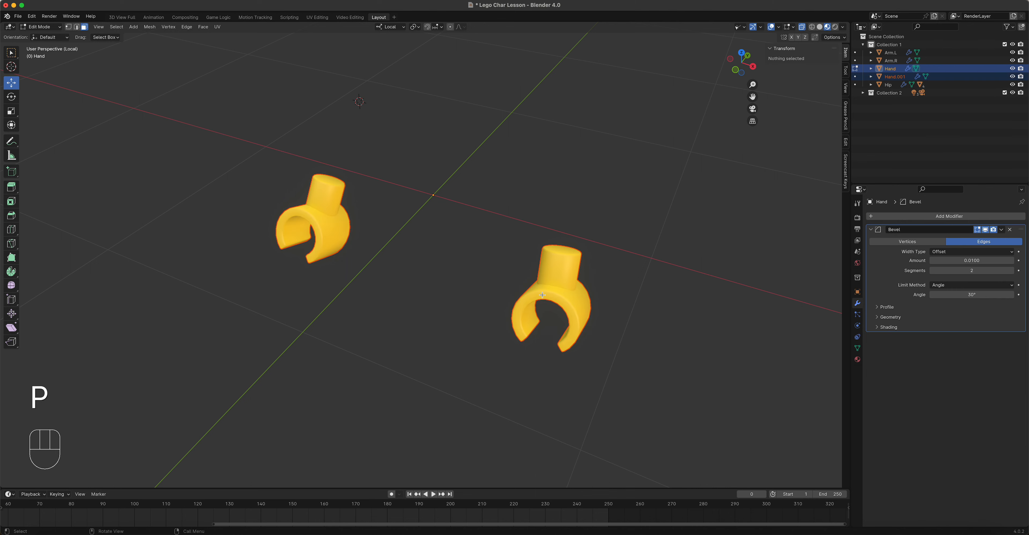
key(Tab)
click(567, 296)
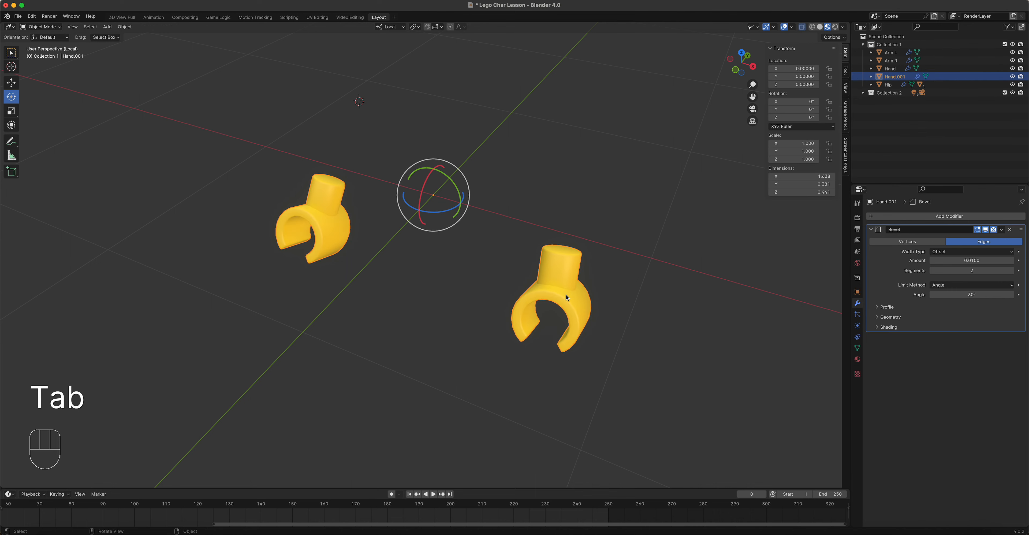
Step: Select the whole mesh of the hand on the positive X side and separate it into its own object by selection
scroll(567, 298, up, 1)
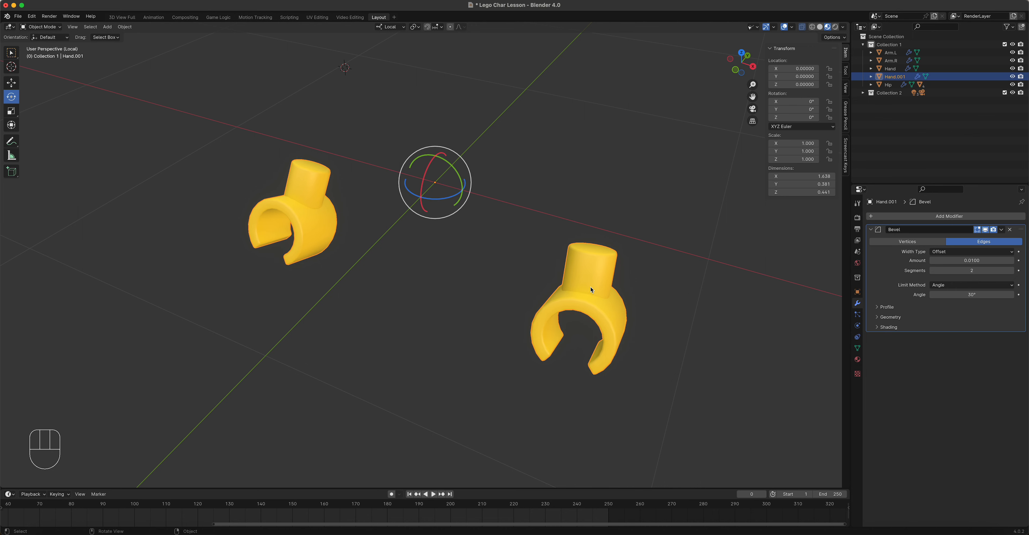
key(Tab)
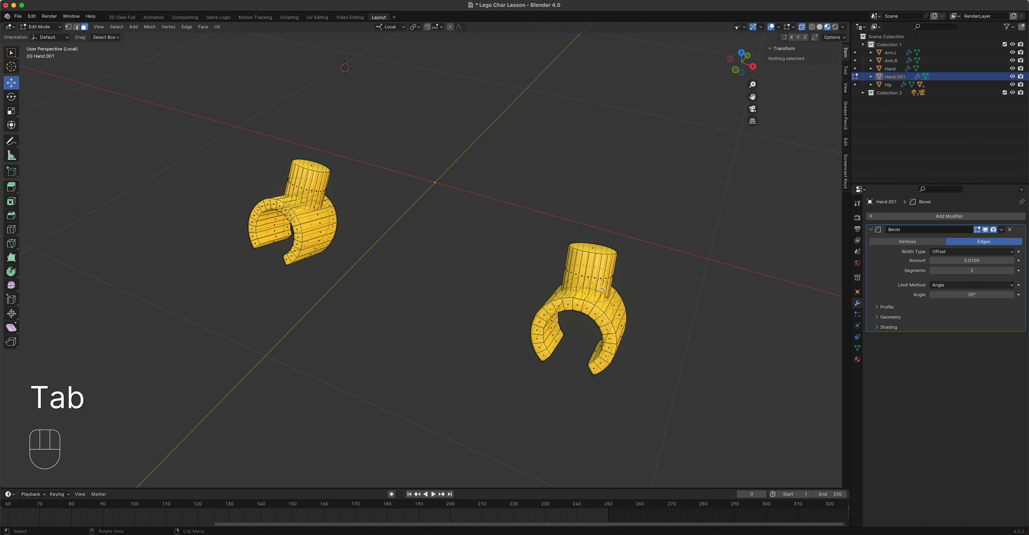
key(Tab)
scroll(599, 287, up, 1)
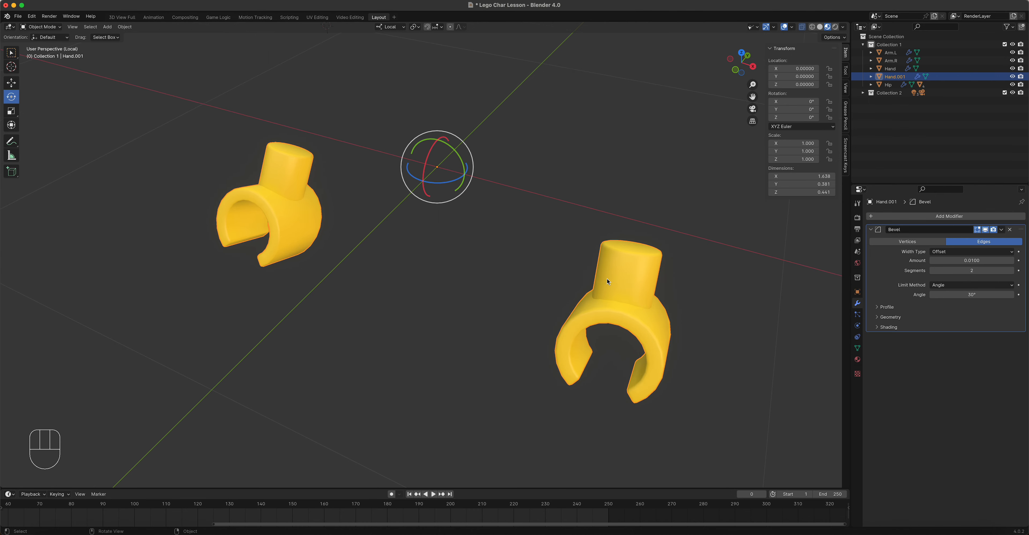
key(Tab)
drag(545, 170, 777, 480)
key(p)
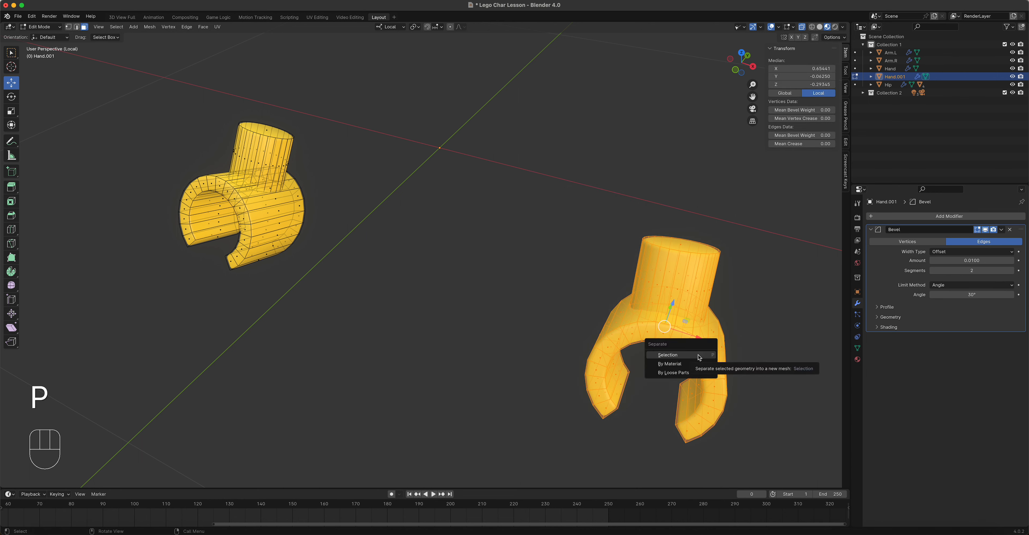
click(696, 355)
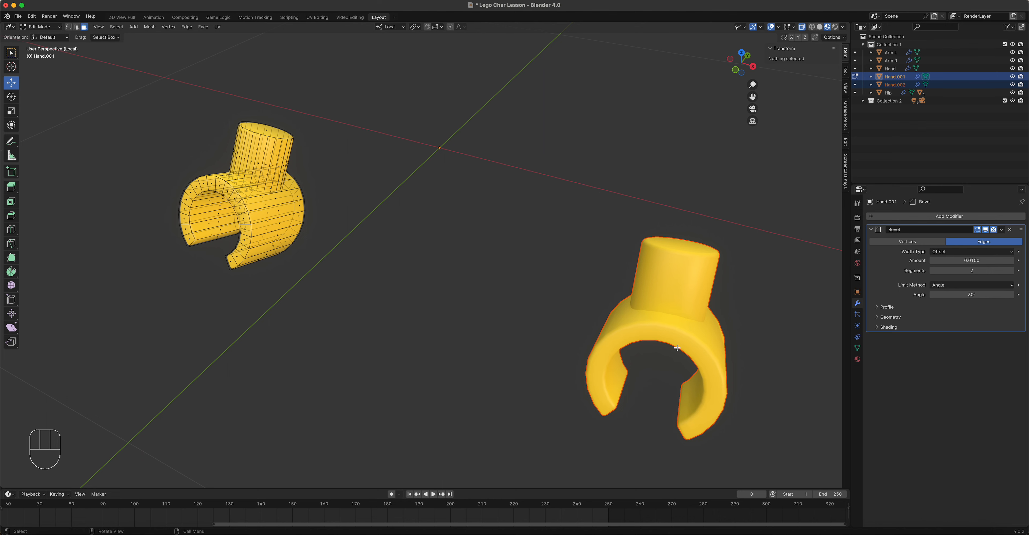
key(Tab)
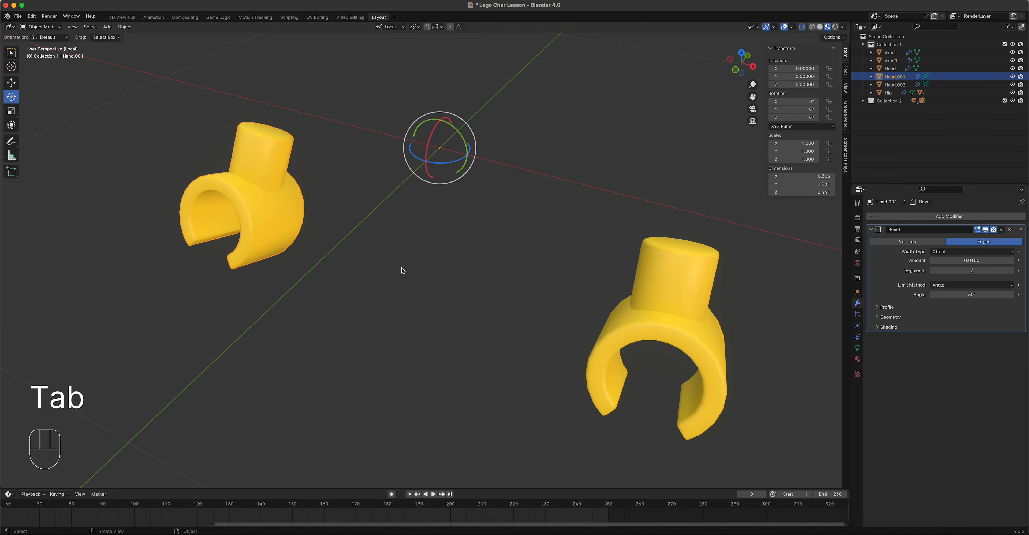
Step: Snap the 3D cursor to the end face of the wrist on the separated positive X hand
click(678, 328)
middle_drag(647, 325, 634, 327)
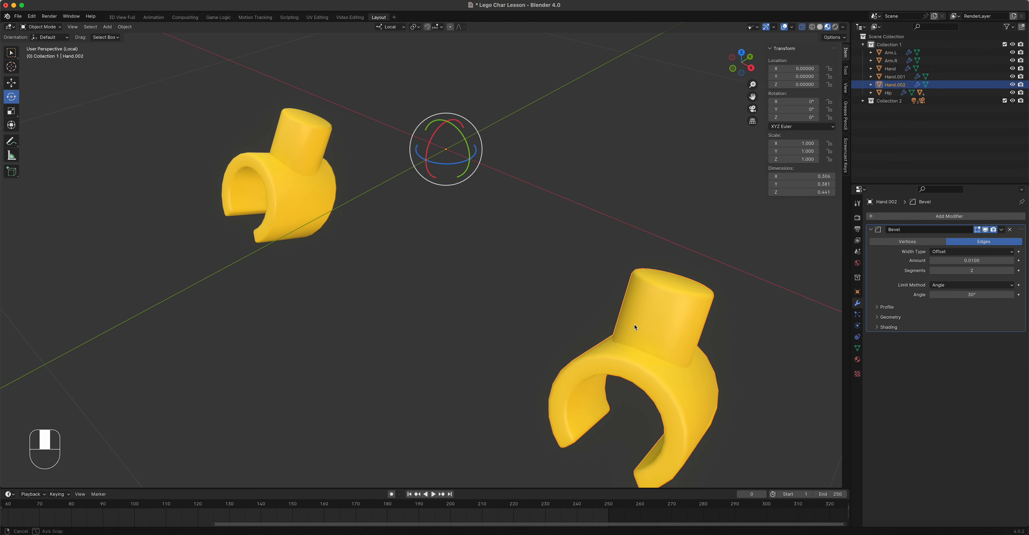
key(Tab)
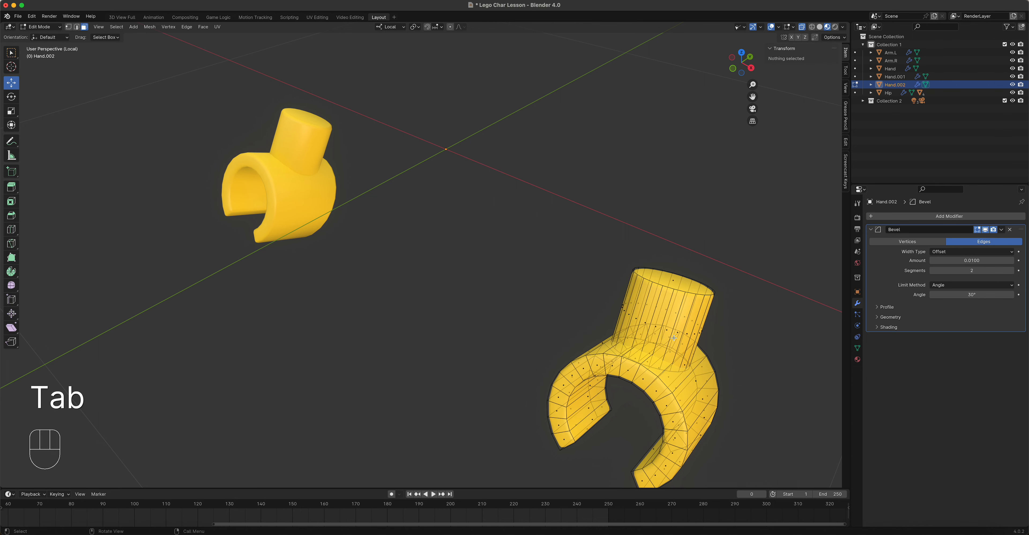
click(674, 280)
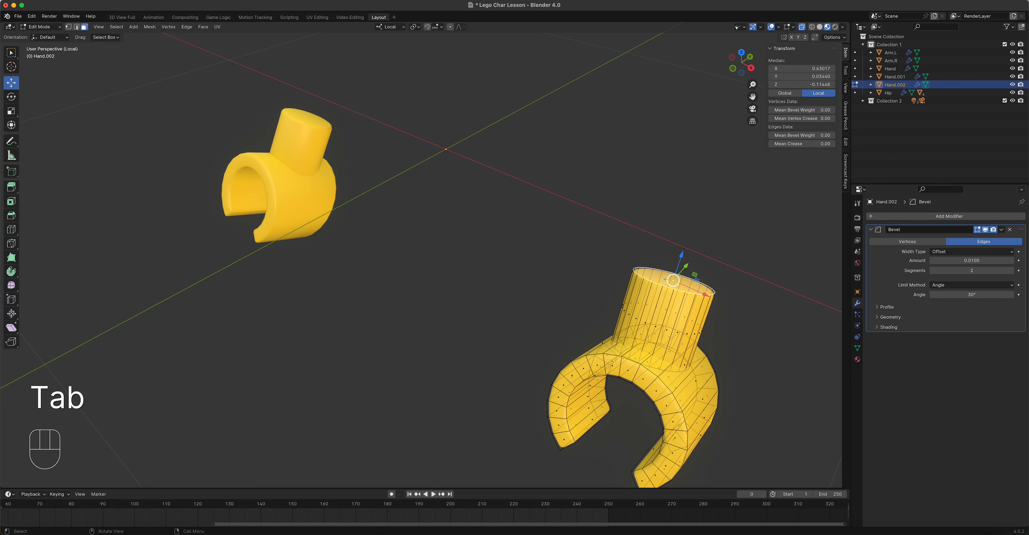
click(150, 27)
mouse_move(155, 53)
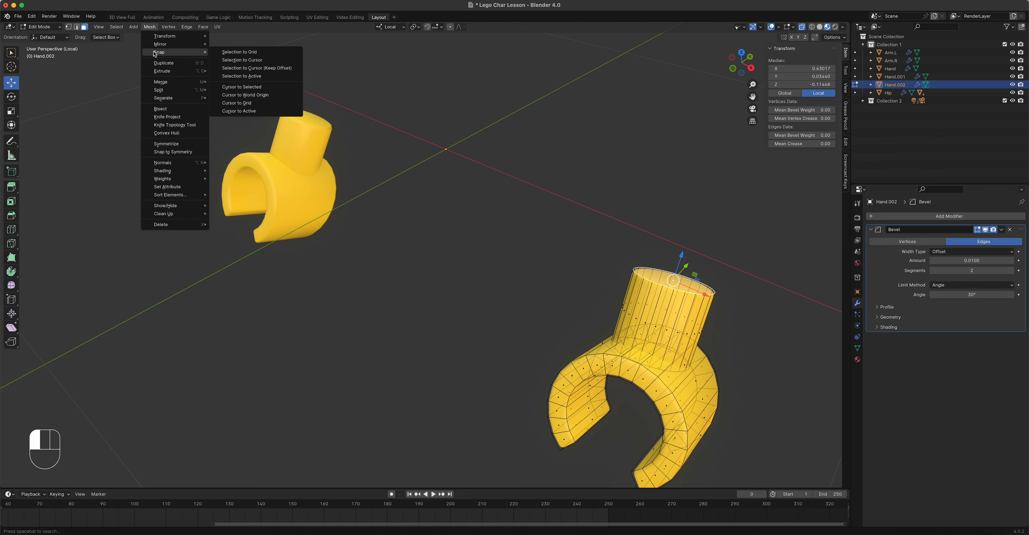
click(262, 86)
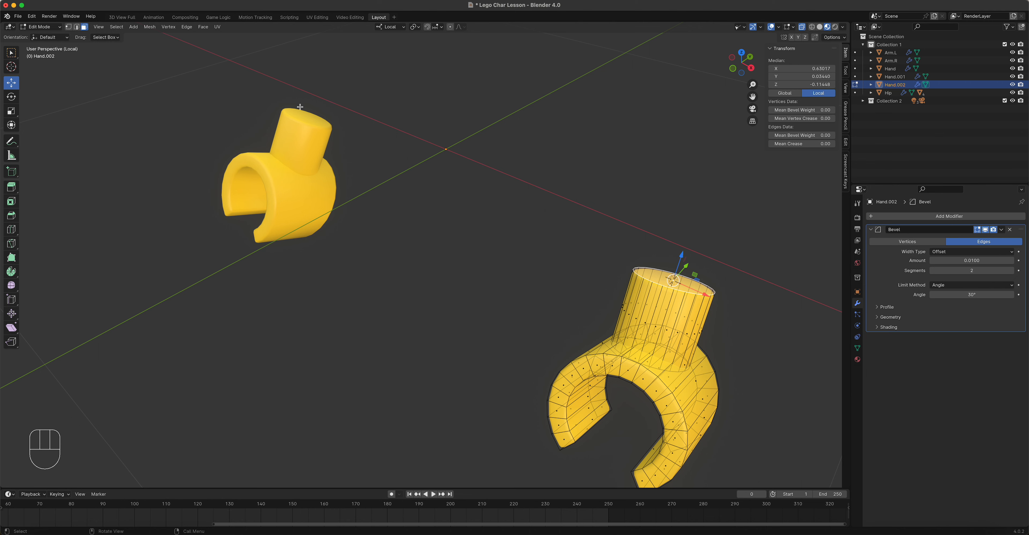
key(Tab)
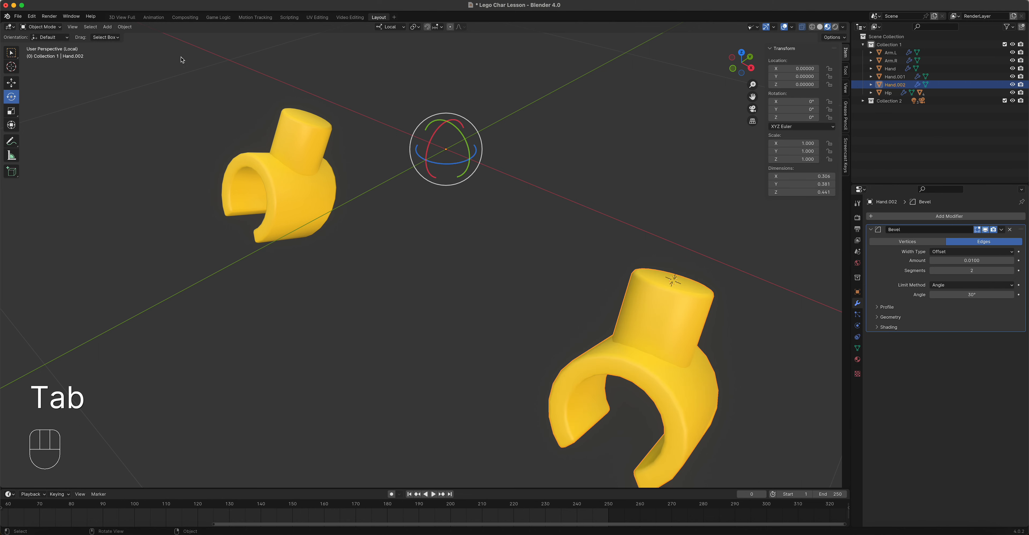
Step: Set the separated hand's origin to the 3D cursor and isolate only that hand in local view
click(125, 27)
mouse_move(138, 44)
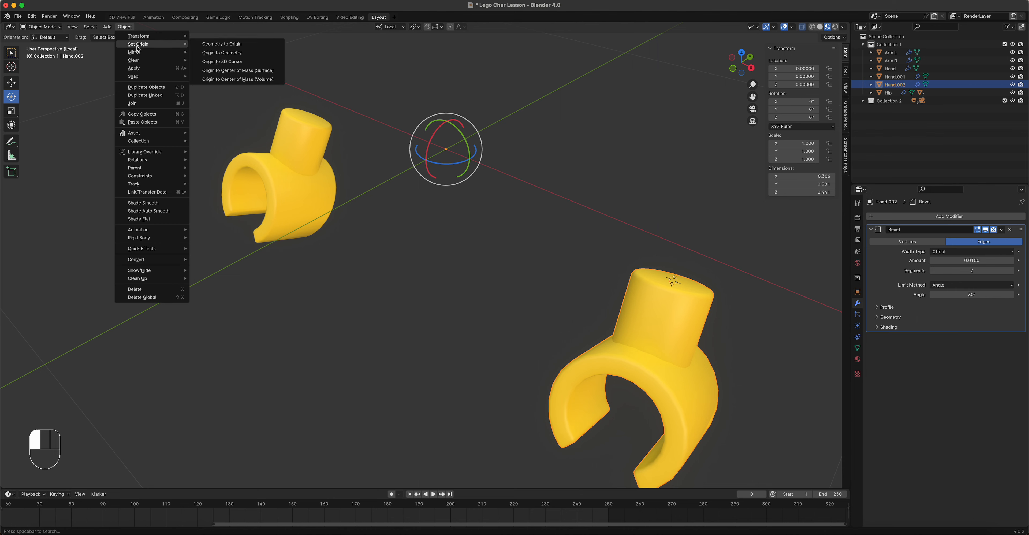
click(240, 62)
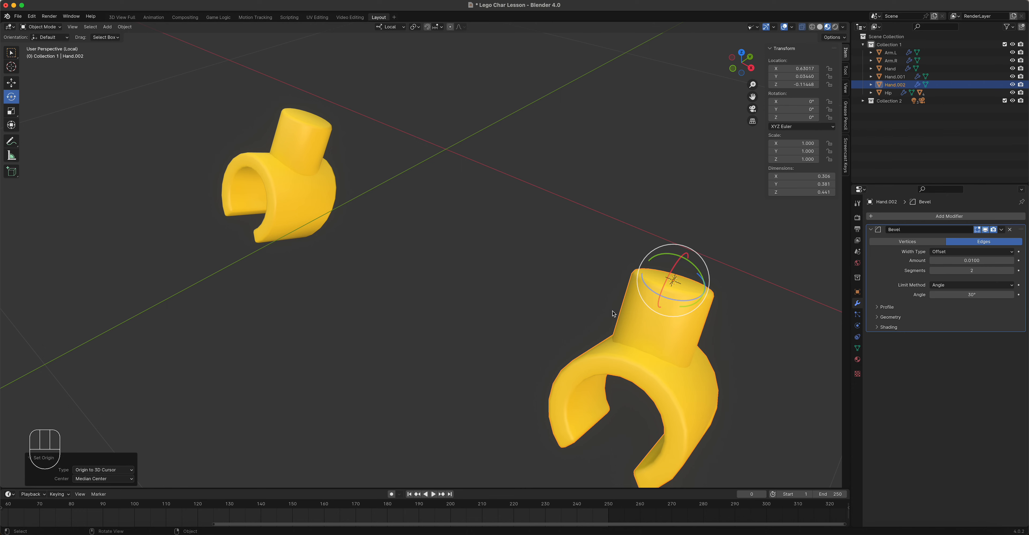
key(slash)
key(slash)
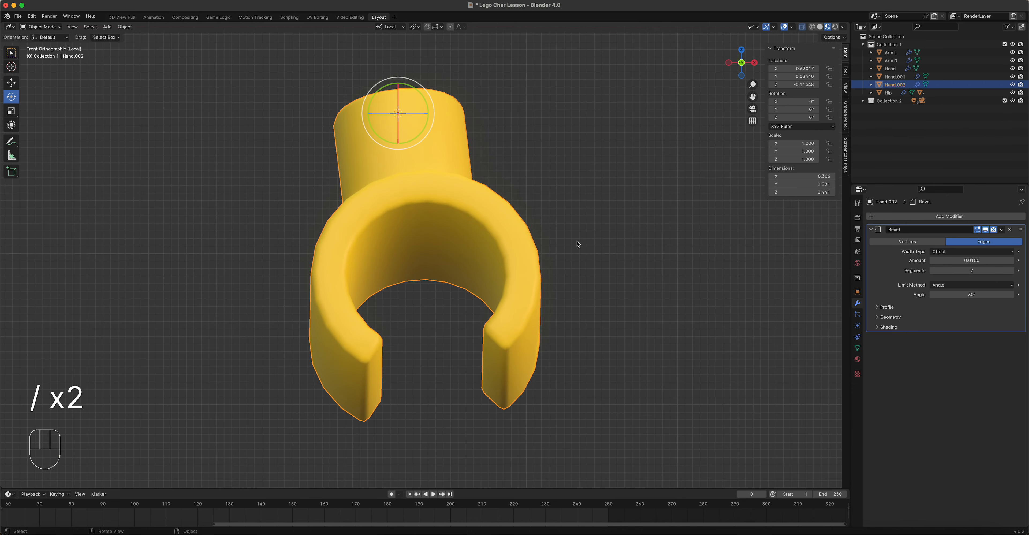
Step: Show the isolated hand's wrist in right side view and restrict transforms to affect only origins
key(KP_3)
scroll(597, 219, up, 3)
shift+middle_drag(592, 217, 593, 328)
click(847, 73)
click(800, 116)
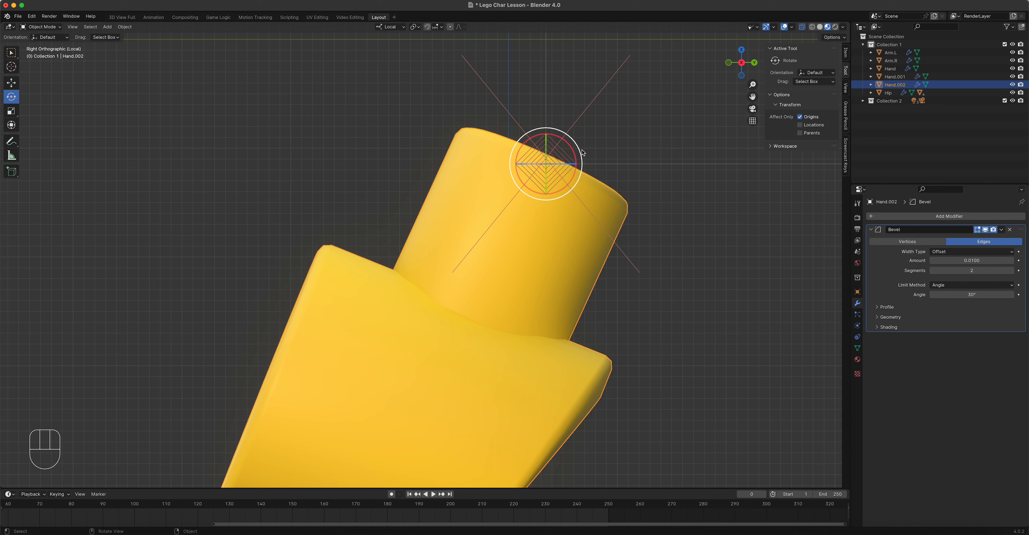
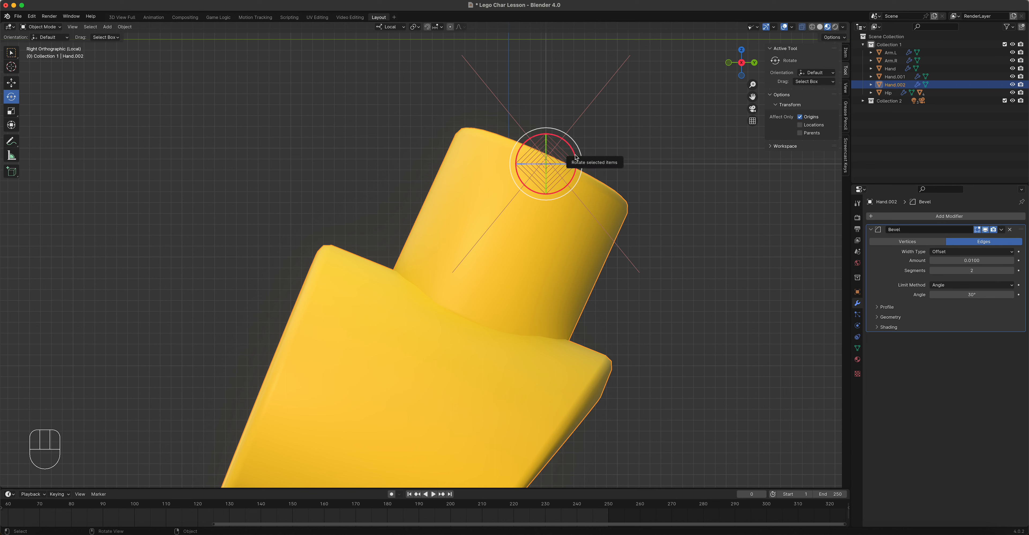
Step: Enable the wireframe overlay and rotate the hand's origin -205° about local X to align it with the wrist
drag(573, 156, 579, 168)
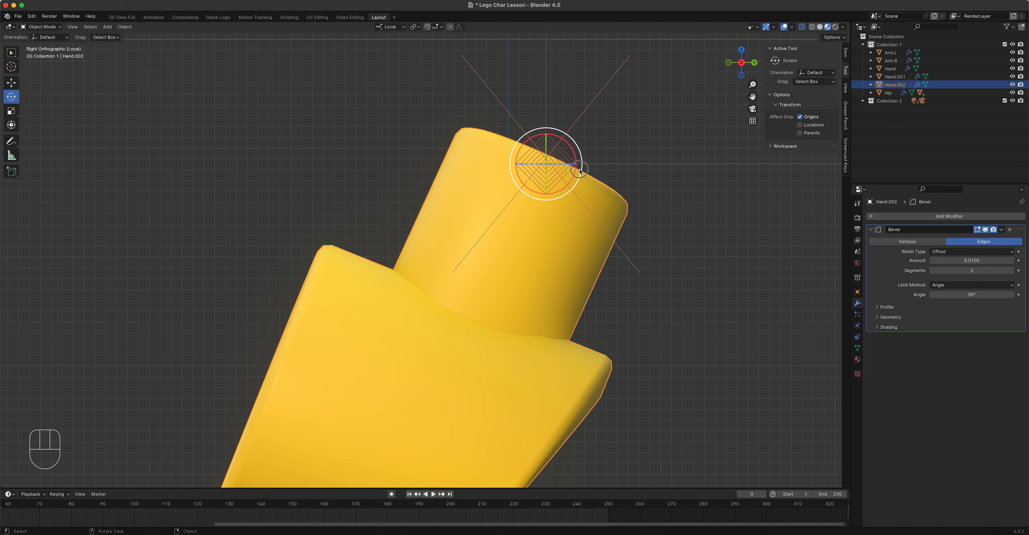
click(792, 27)
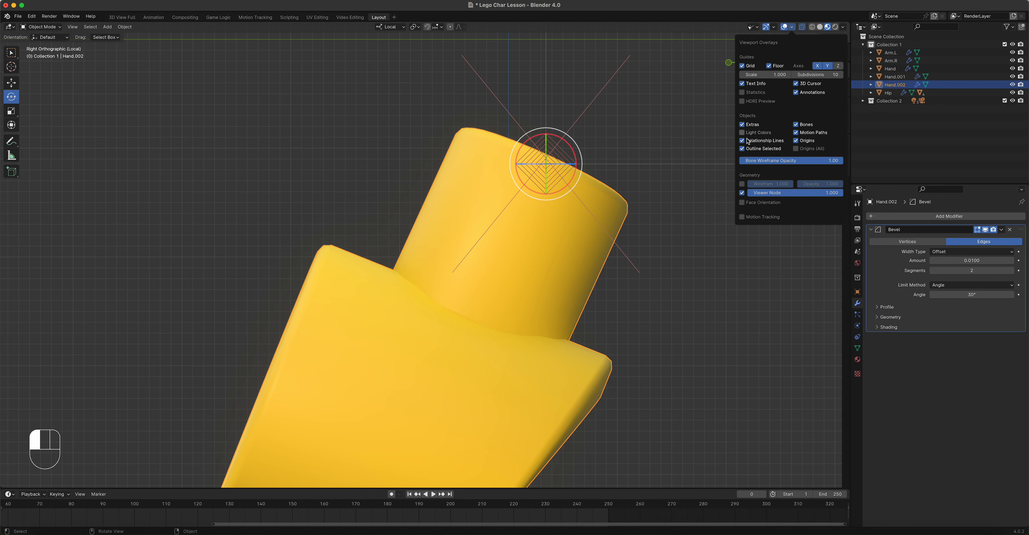
click(742, 183)
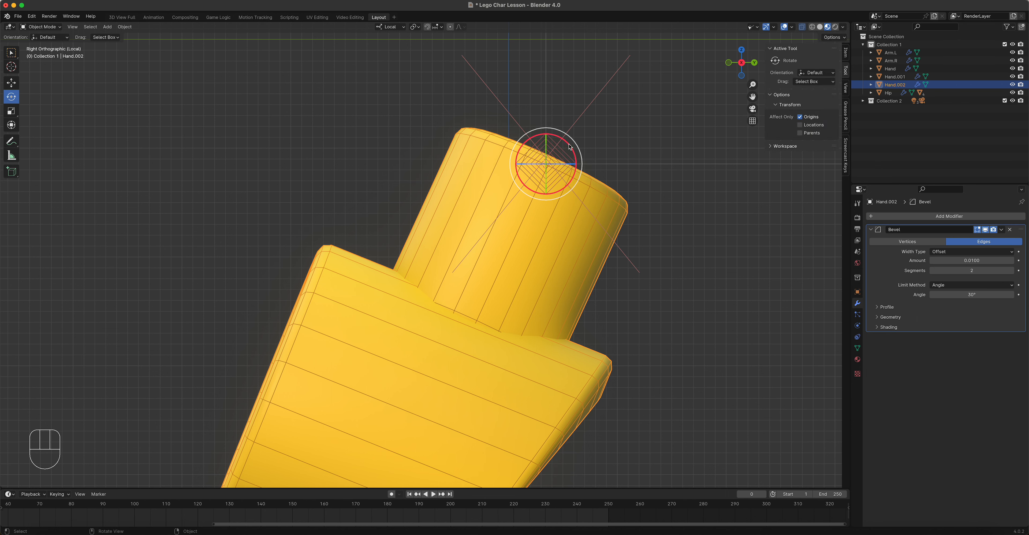
drag(570, 146, 457, 182)
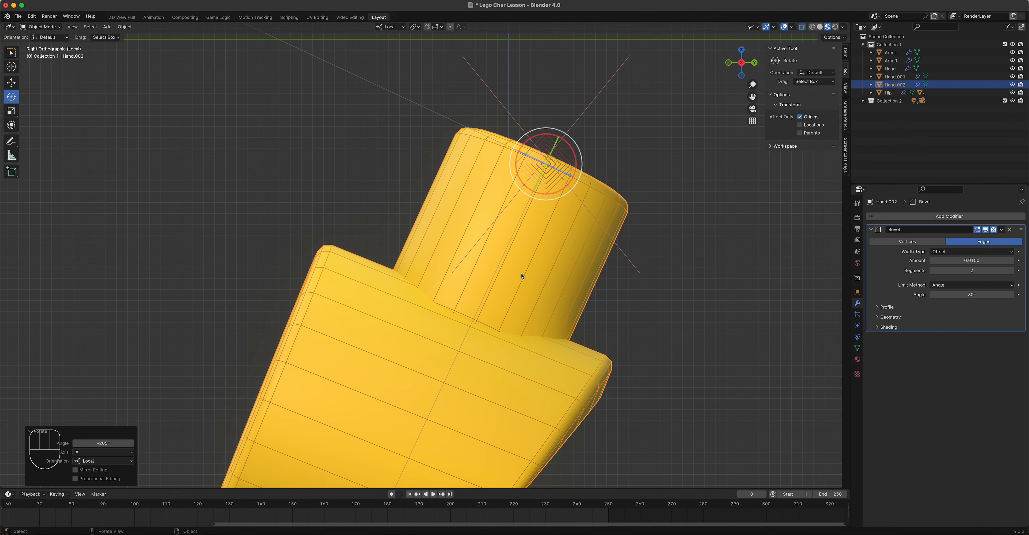
key(KP_1)
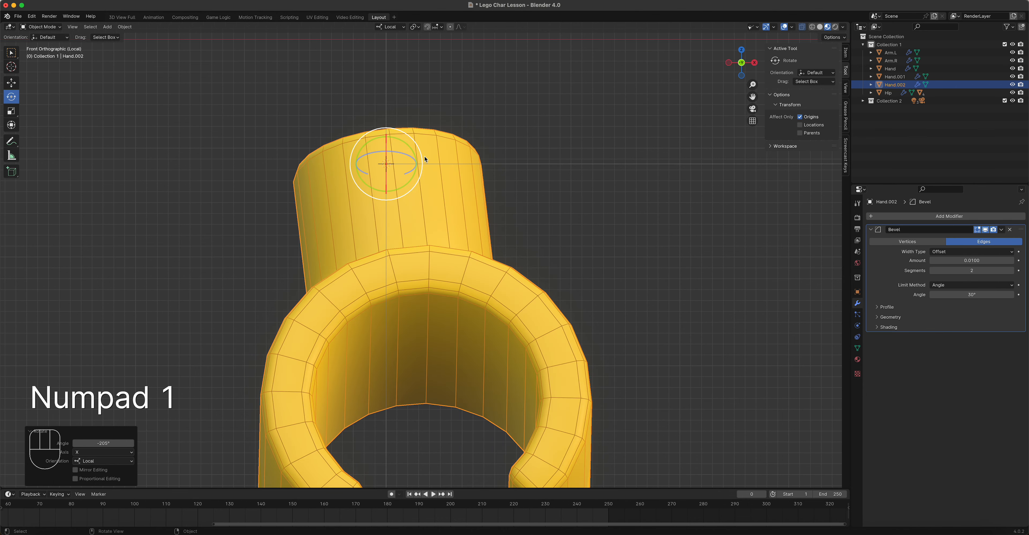
Step: Rotate the positive X hand's origin about 6.06° around local Y to match the wrist, and disable origin-only transforms
drag(409, 147, 410, 141)
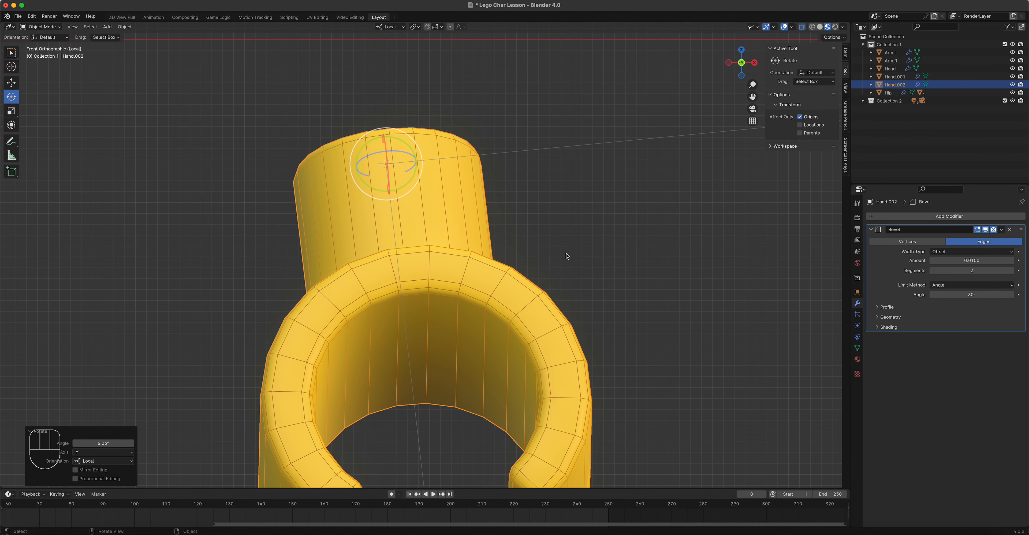
click(800, 116)
Step: Test rotating the isolated hand about its realigned wrist axis, then cancel the rotation
middle_drag(498, 245, 486, 267)
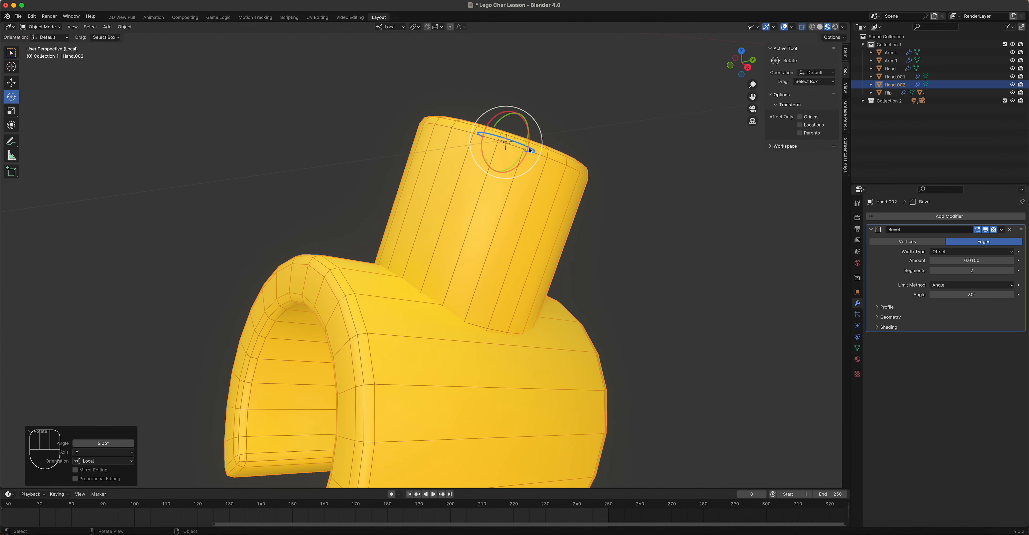
drag(529, 147, 539, 195)
right_click(540, 195)
scroll(579, 333, down, 3)
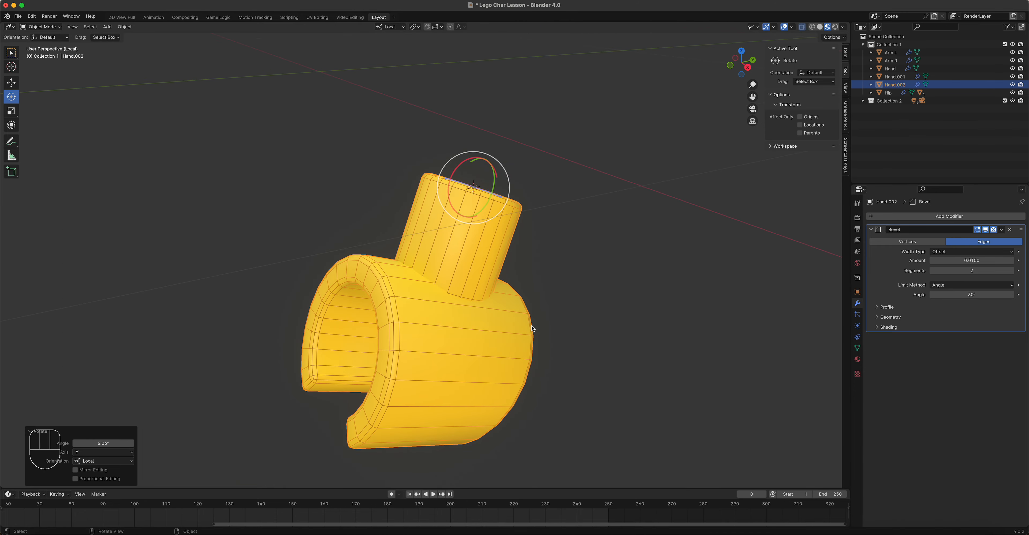
Step: Restore the full character and isolate the negative X hand in local view, with its wrist end face showing
key(slash)
click(167, 295)
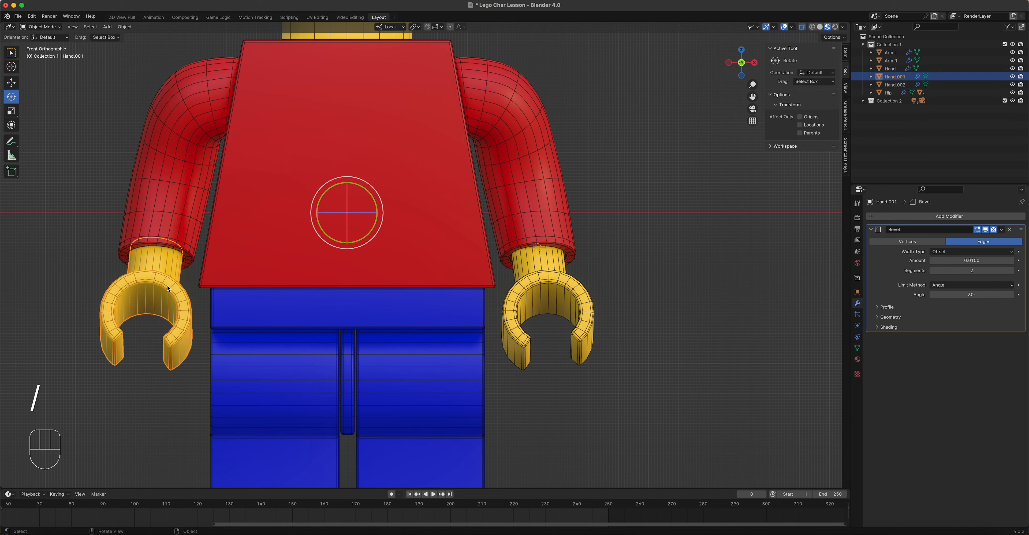
key(slash)
middle_drag(502, 234, 523, 207)
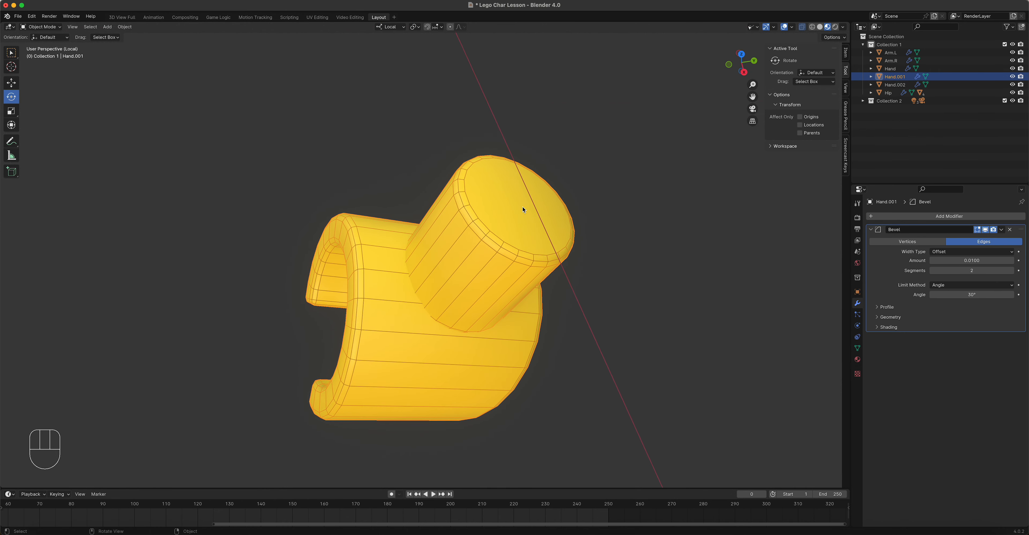
Step: Snap the 3D cursor to the end face of the wrist on the negative X hand and return to Object Mode
key(Tab)
click(521, 205)
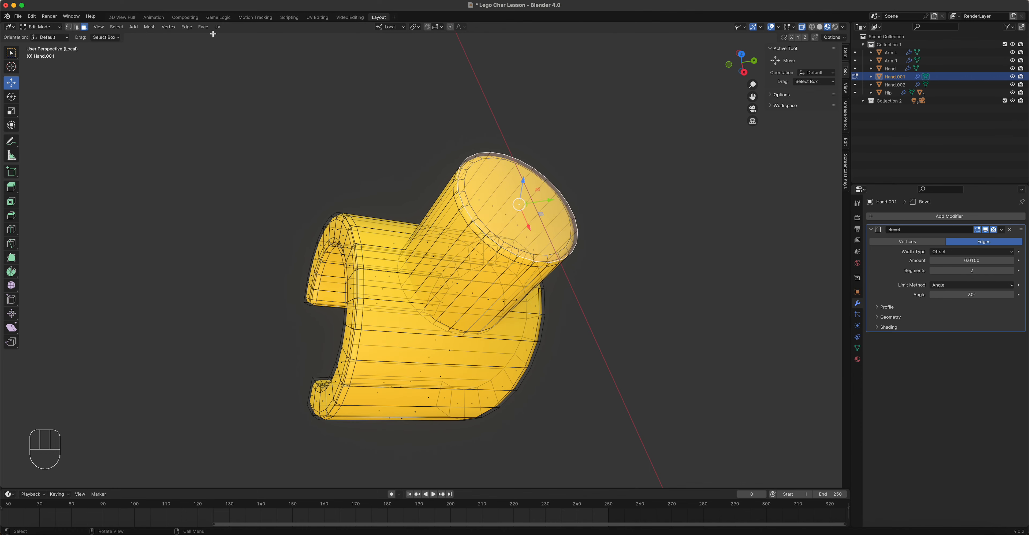
click(149, 26)
mouse_move(160, 53)
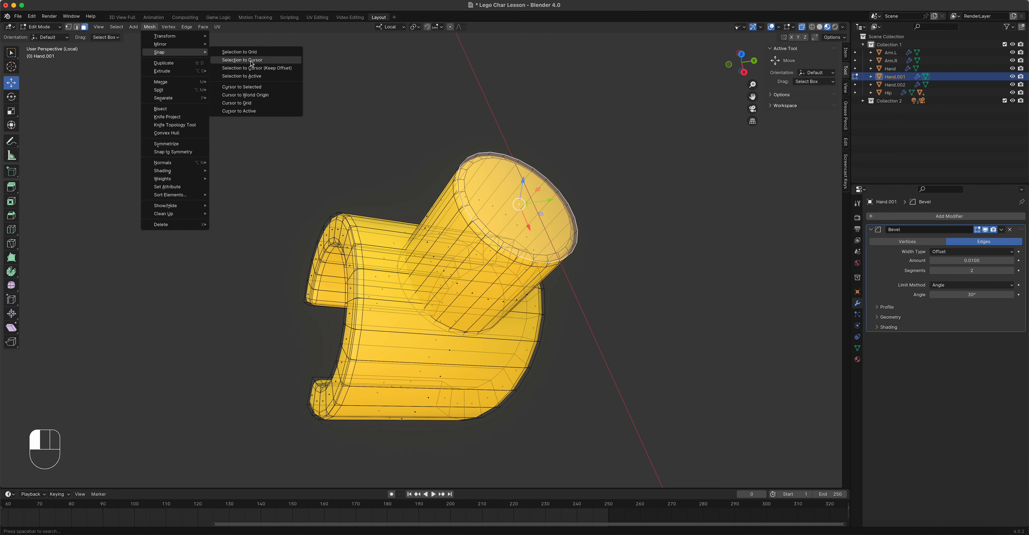
click(257, 87)
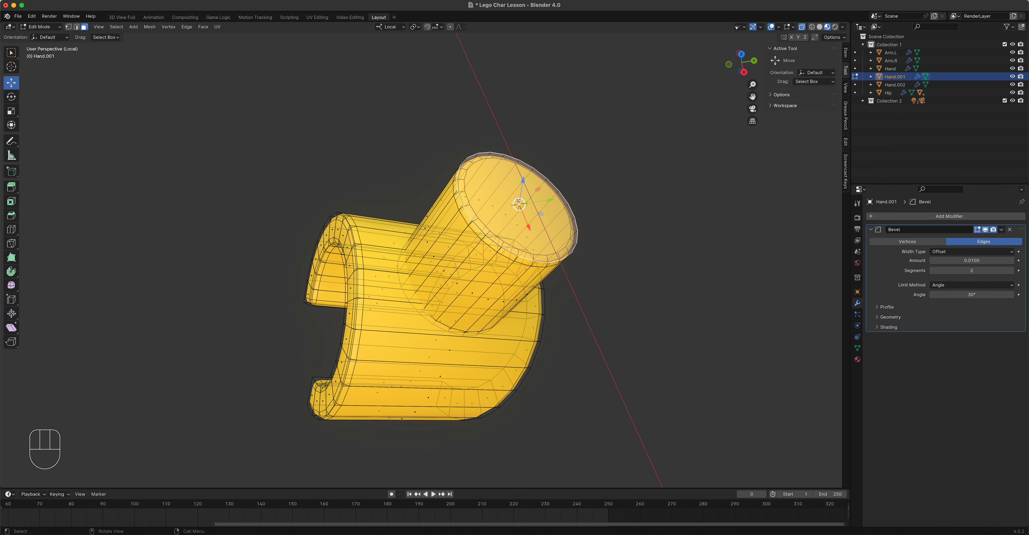
key(Tab)
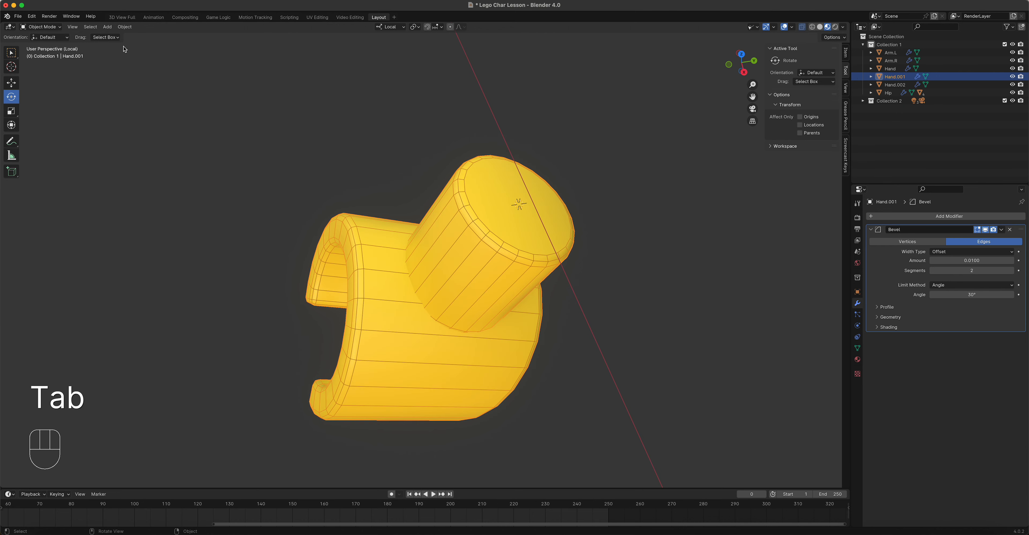
Step: Set the negative X hand's origin to the 3D cursor and restrict transforms to affect only origins
click(126, 27)
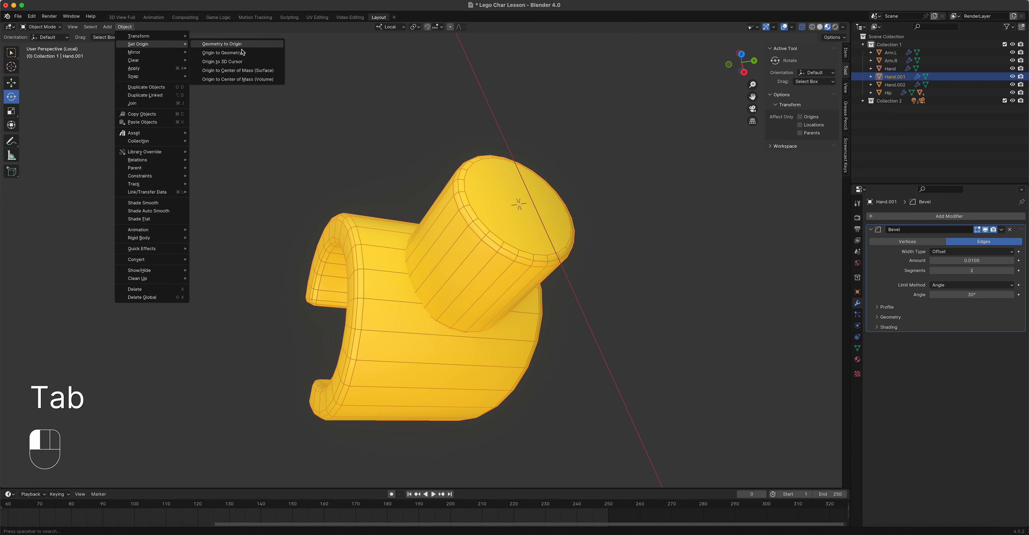
click(244, 61)
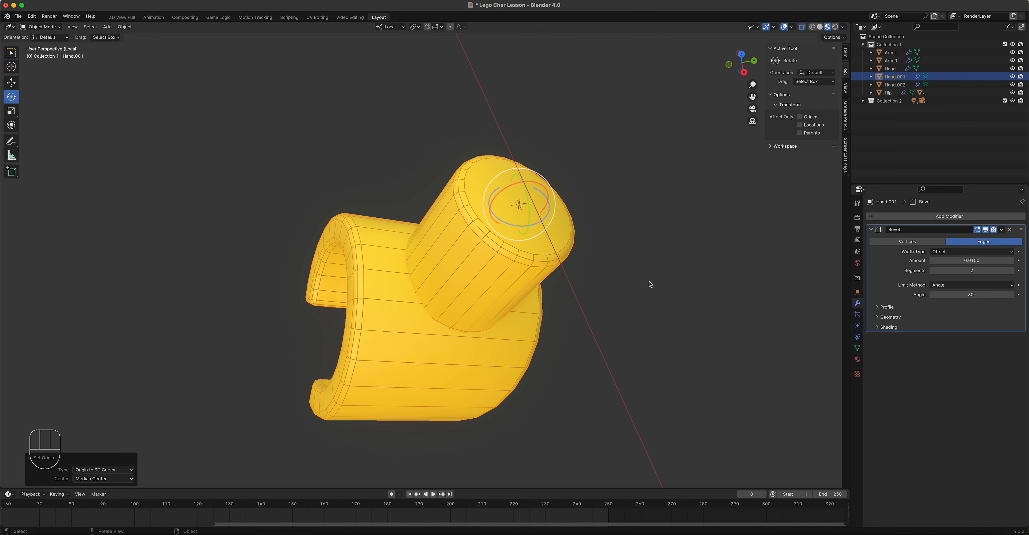
click(791, 27)
click(742, 184)
click(742, 185)
click(802, 118)
Step: In right side view, rotate the negative X hand's origin 156° about local X to align it with the wrist
key(KP_3)
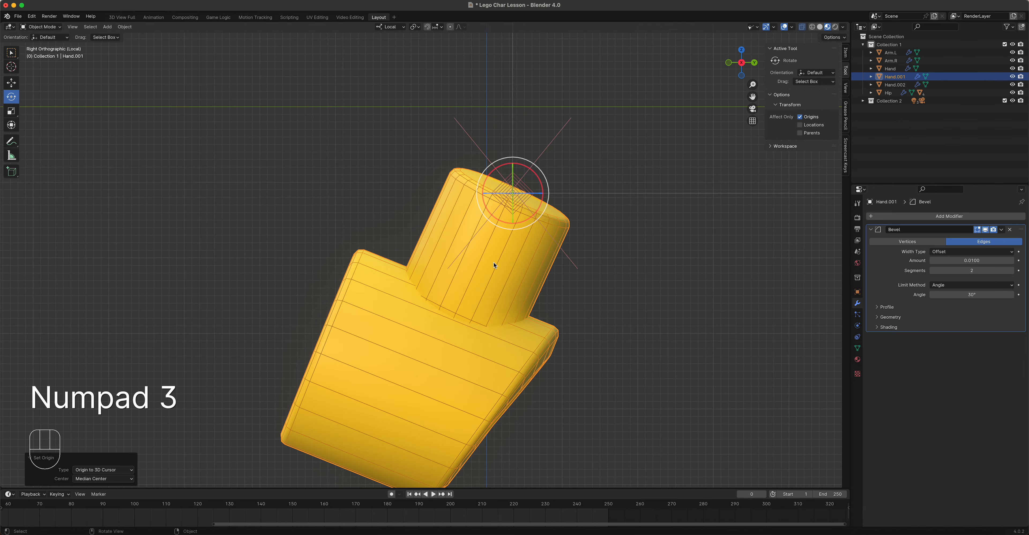
scroll(575, 198, up, 3)
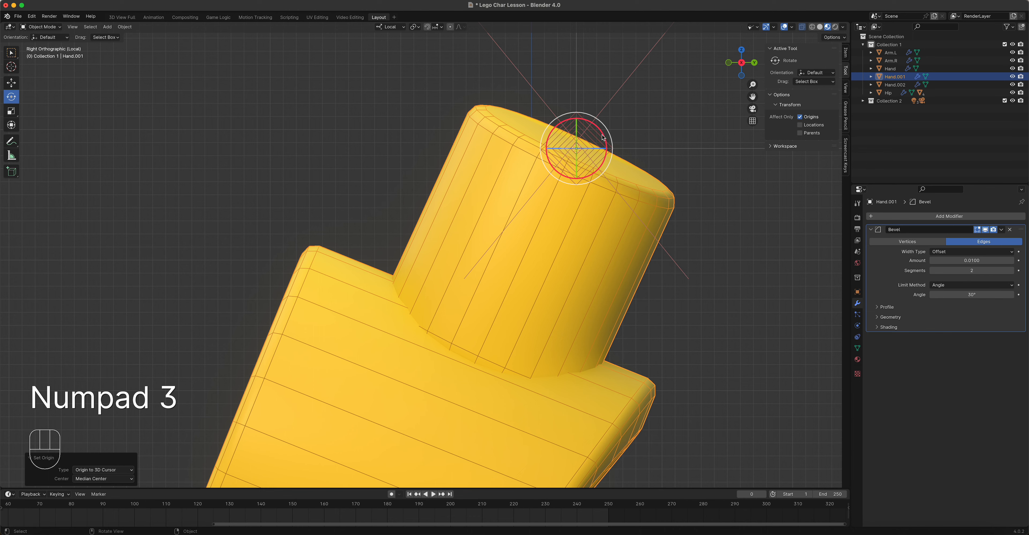
drag(602, 137, 550, 152)
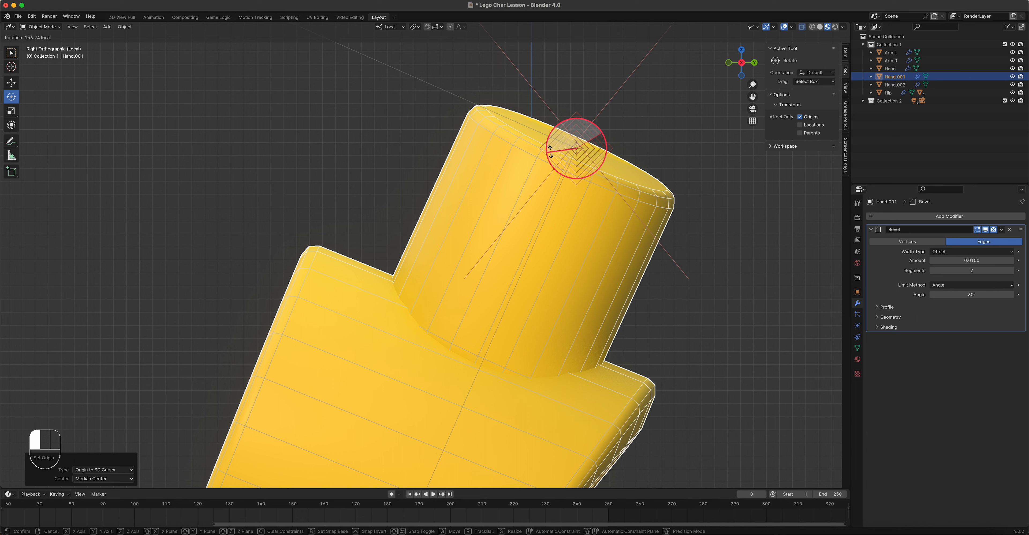
shift+drag(550, 152, 550, 152)
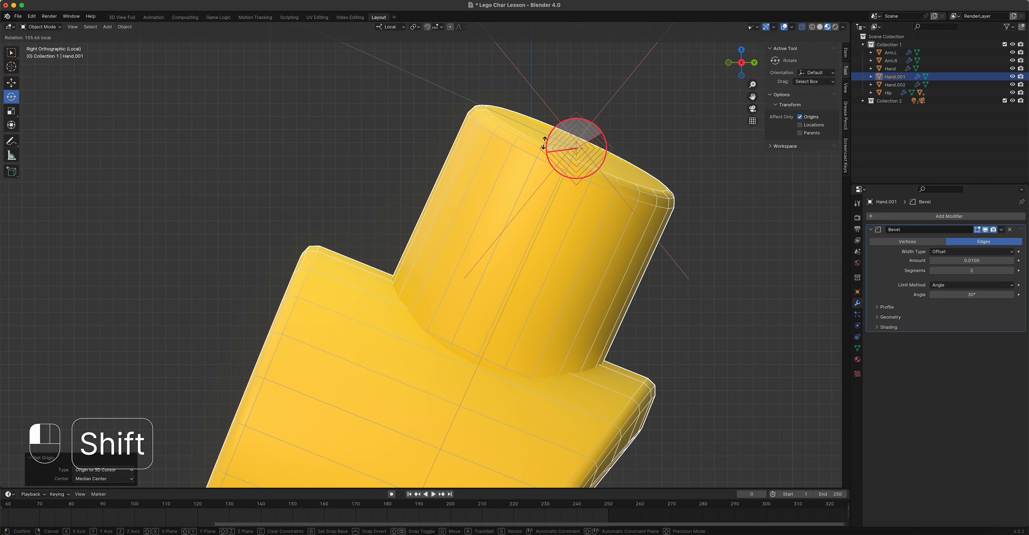
shift+drag(543, 143, 543, 143)
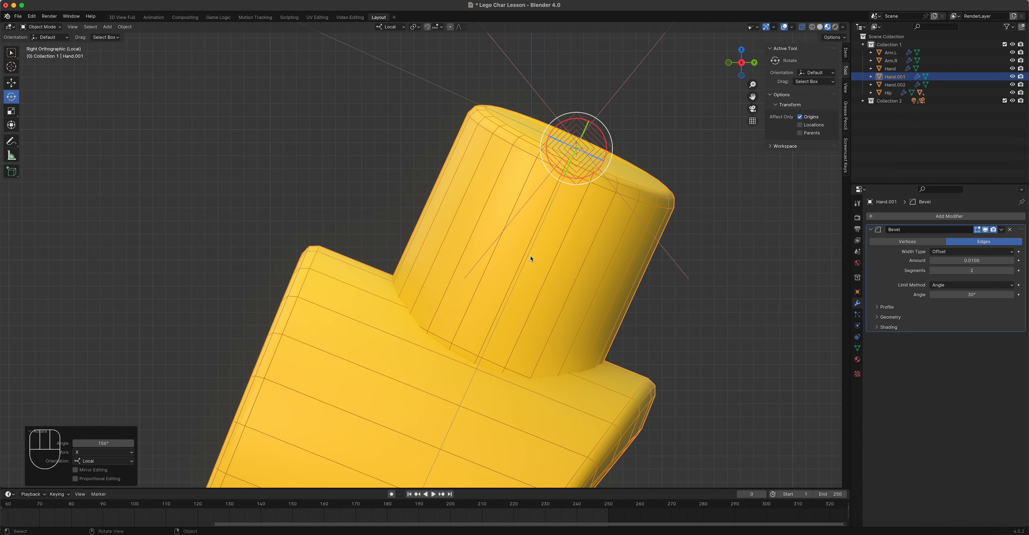
Step: In front view, rotate the negative X hand's origin -5.8° about local Y and disable origin-only transforms
key(KP_1)
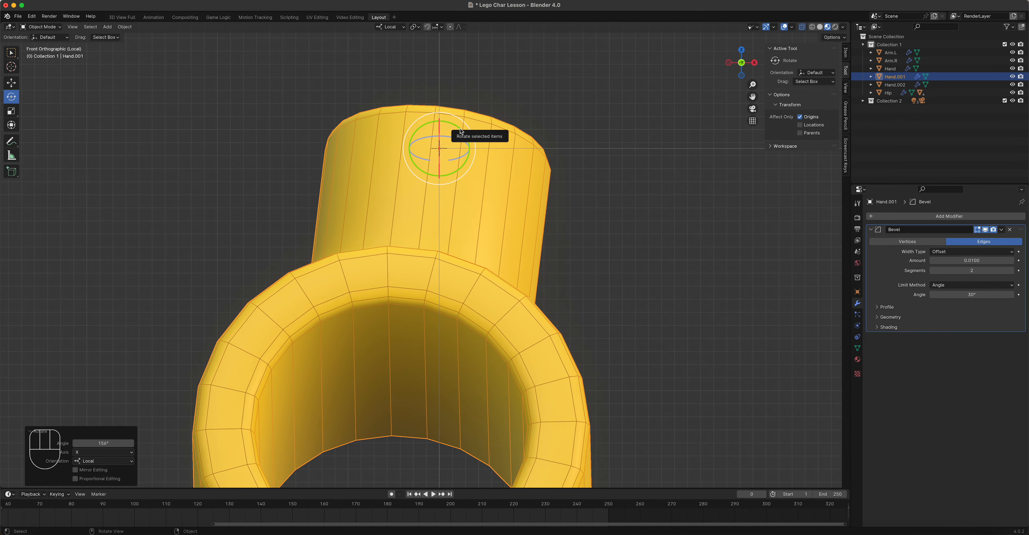
drag(461, 131, 464, 131)
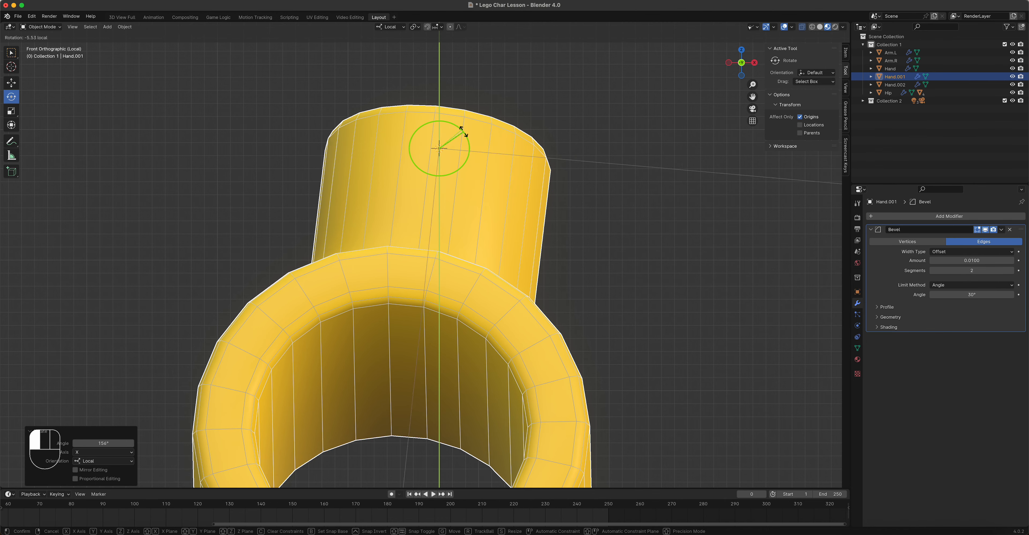
shift+drag(464, 132, 463, 137)
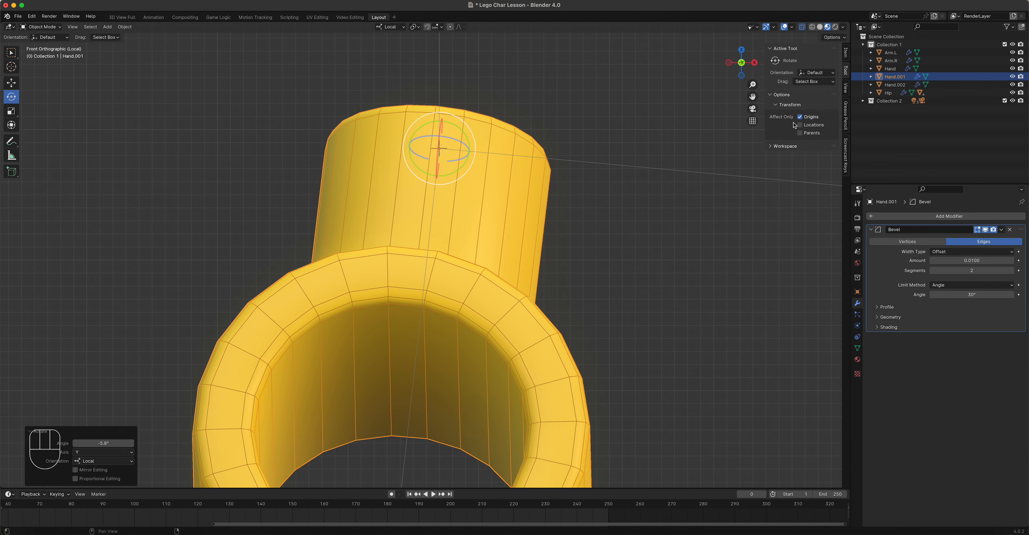
click(800, 118)
Step: Disable the wireframe overlay and exit local view to bring back the whole character
click(790, 28)
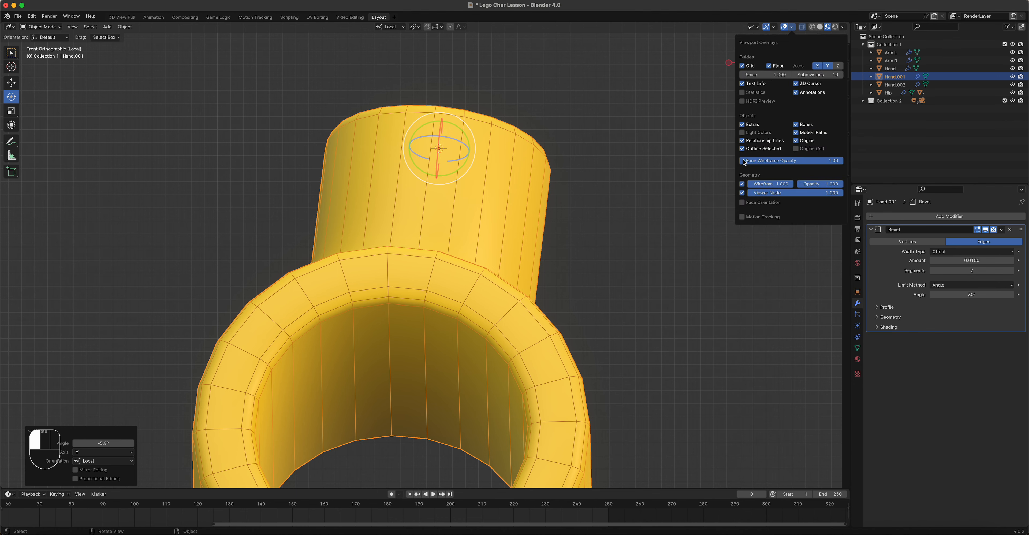
click(742, 184)
drag(460, 141, 479, 149)
key(slash)
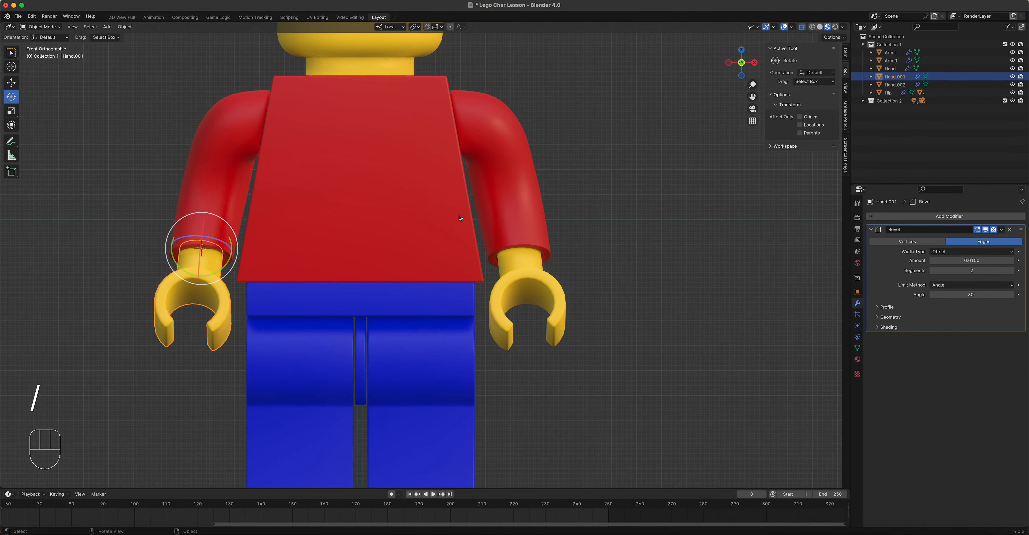
Step: Test rotating both hands in turn about their realigned wrist joints
drag(228, 239, 195, 241)
click(516, 241)
drag(516, 241, 527, 239)
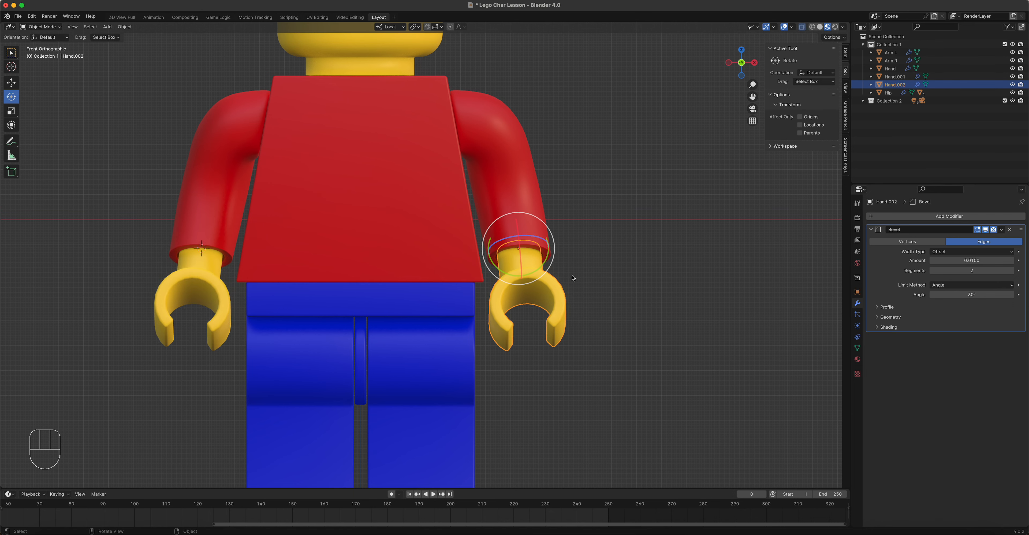
Step: Display the positive X hand's transform values and apply all its transforms to deltas
click(846, 54)
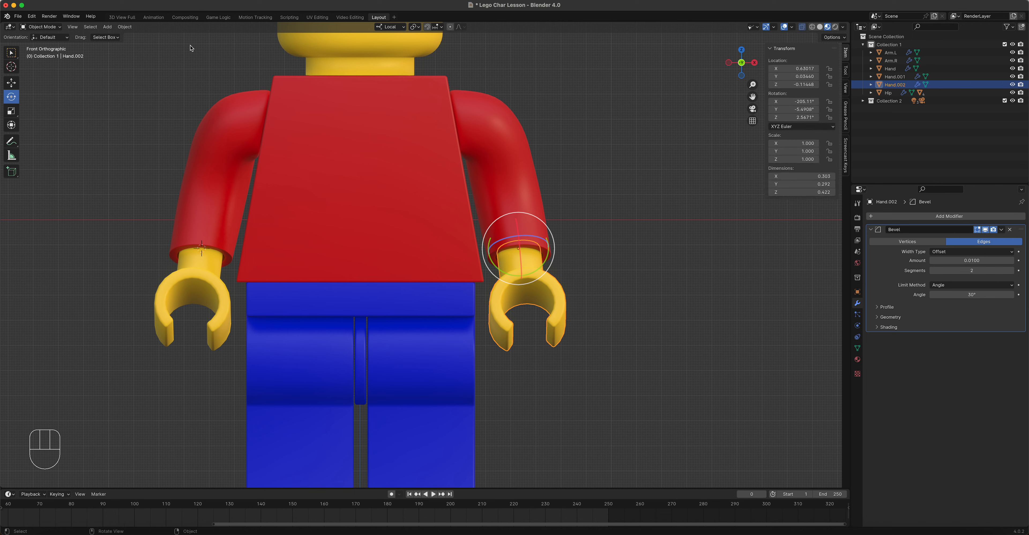
click(125, 26)
mouse_move(152, 68)
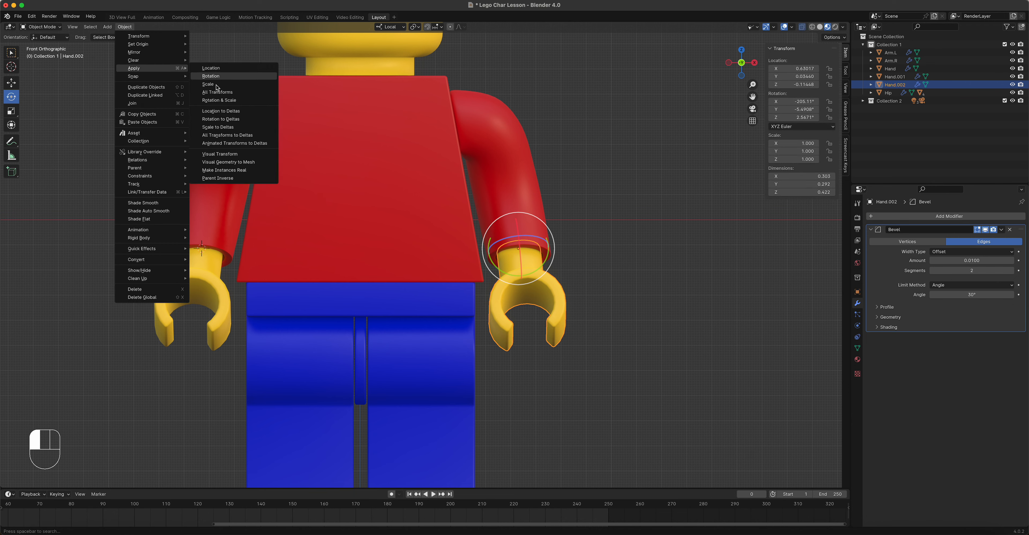
click(227, 135)
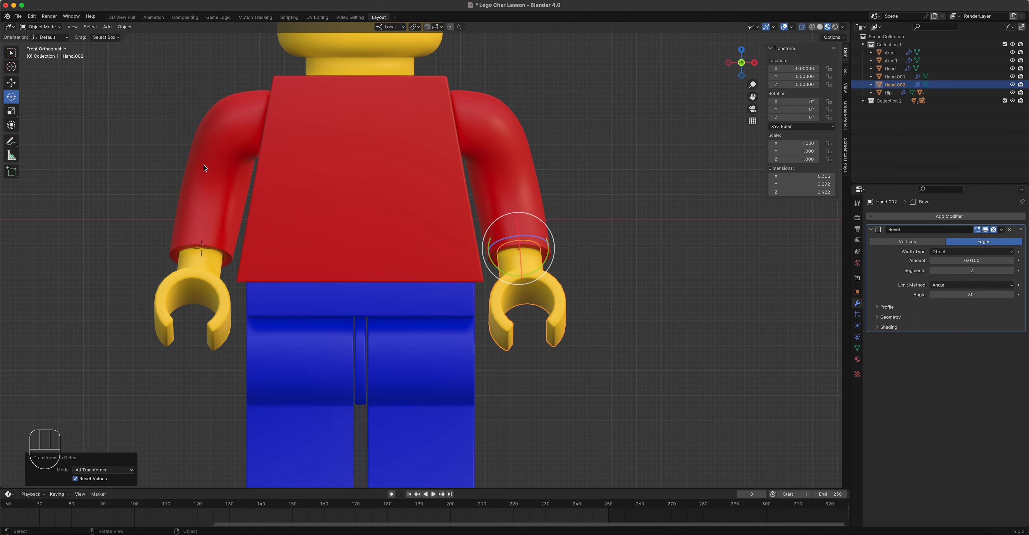
Step: Apply all transforms to deltas on the negative X hand
click(204, 168)
click(199, 274)
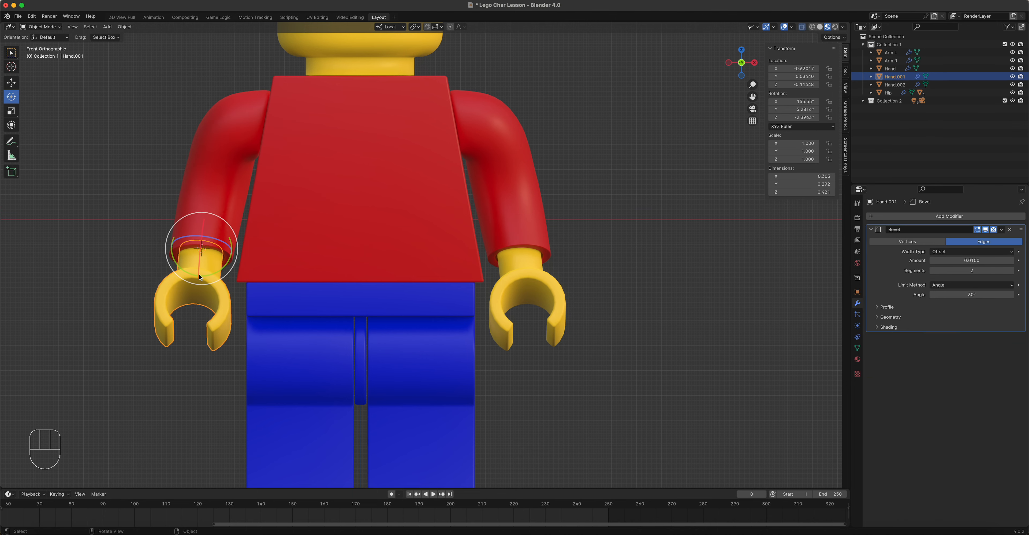
click(125, 27)
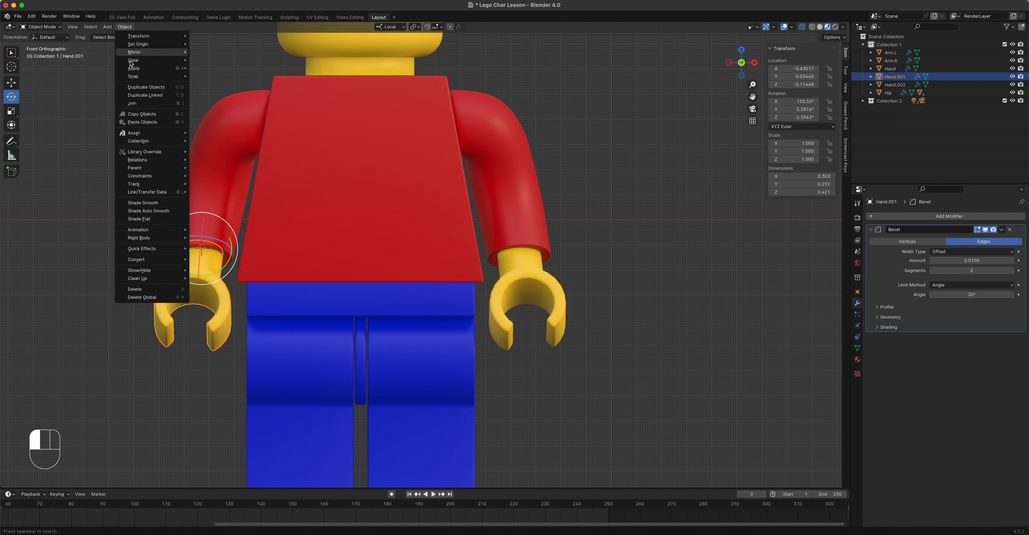
mouse_move(134, 69)
click(224, 135)
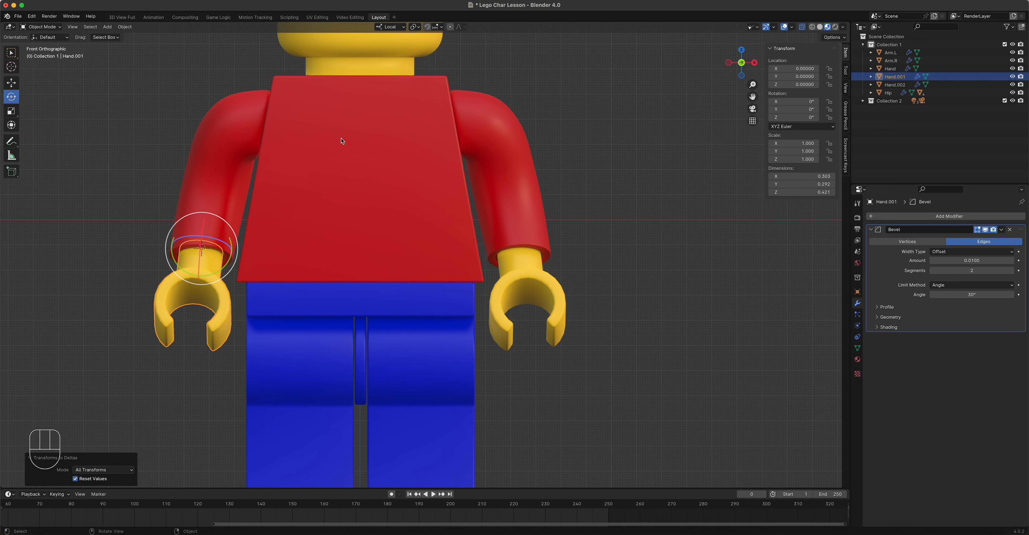
Step: Check the transforms of the torso and head, and apply all transforms to deltas on the hip
click(341, 141)
click(354, 36)
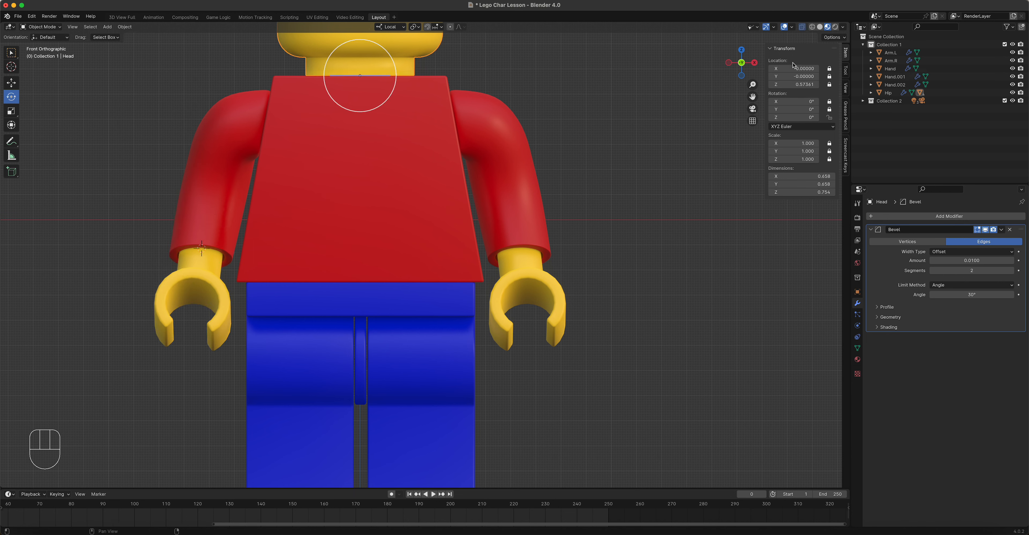
click(356, 311)
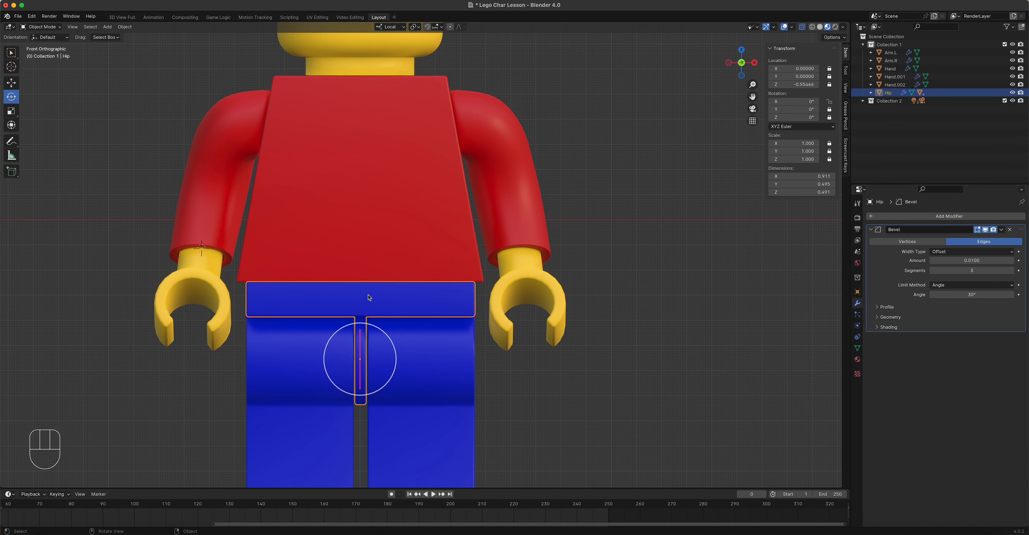
click(125, 26)
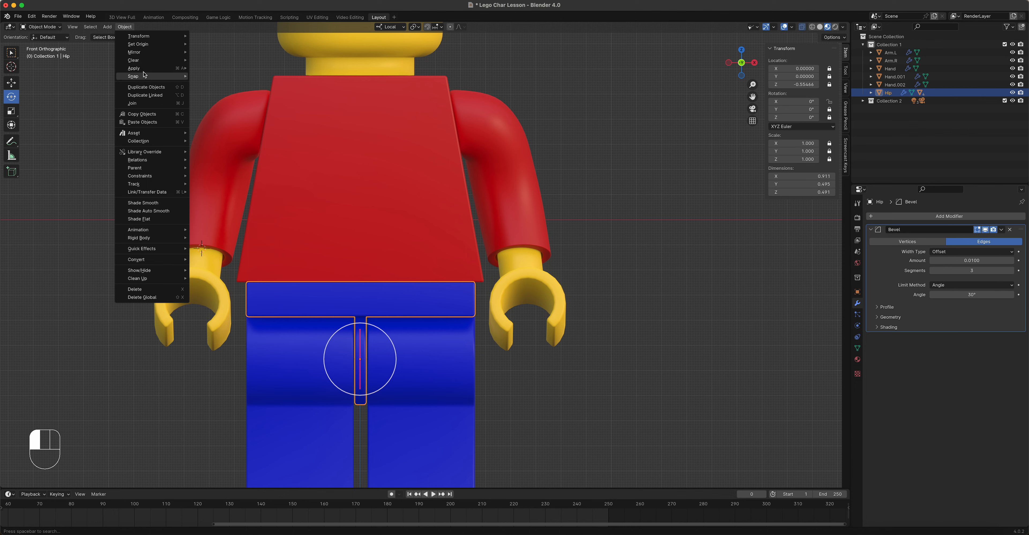
mouse_move(144, 68)
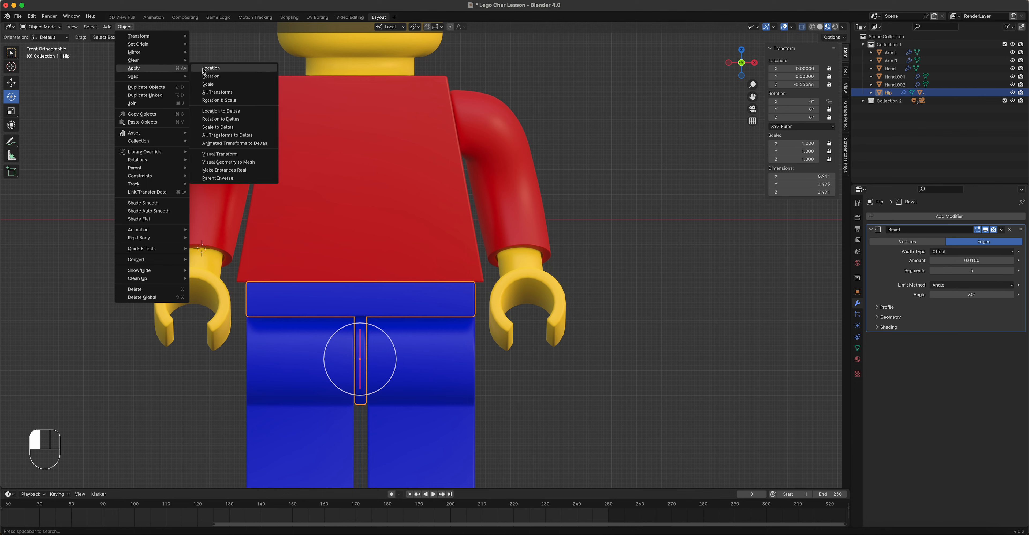
click(260, 135)
Step: Test moving and rotating the hip against its transform locks, cancelling both operations
click(405, 387)
click(392, 299)
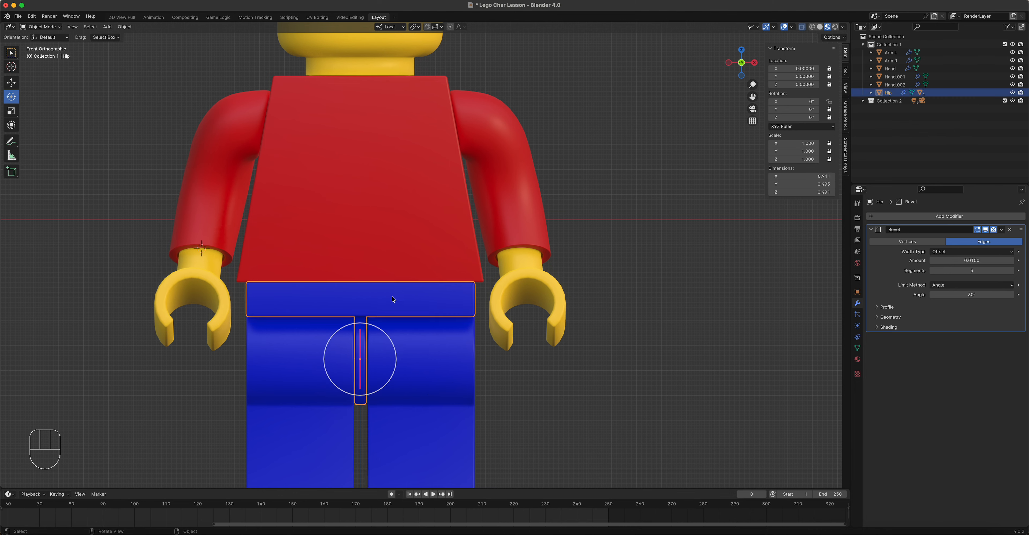
key(g)
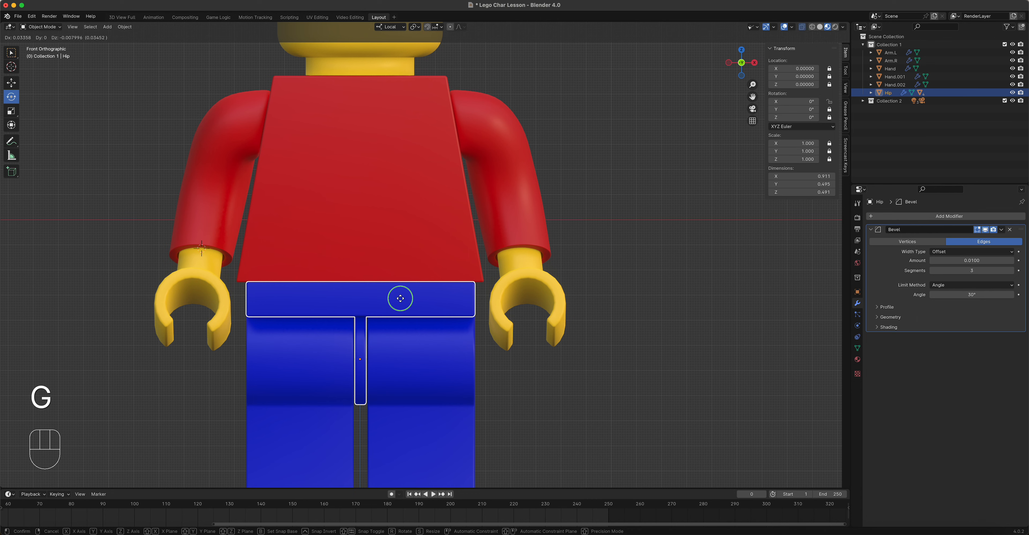
right_click(406, 305)
key(r)
right_click(395, 298)
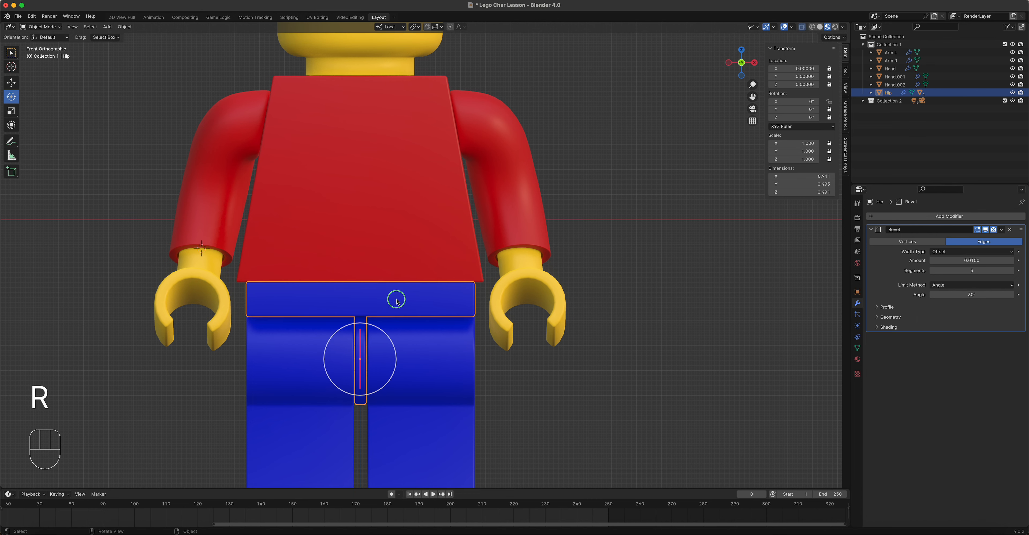
Step: Test the hip's X rotation, and parent the positive X hand (Hand.002) to Arm.L using the Object option
mouse_move(798, 101)
mouse_down()
mouse_move(823, 101)
mouse_move(798, 101)
mouse_up()
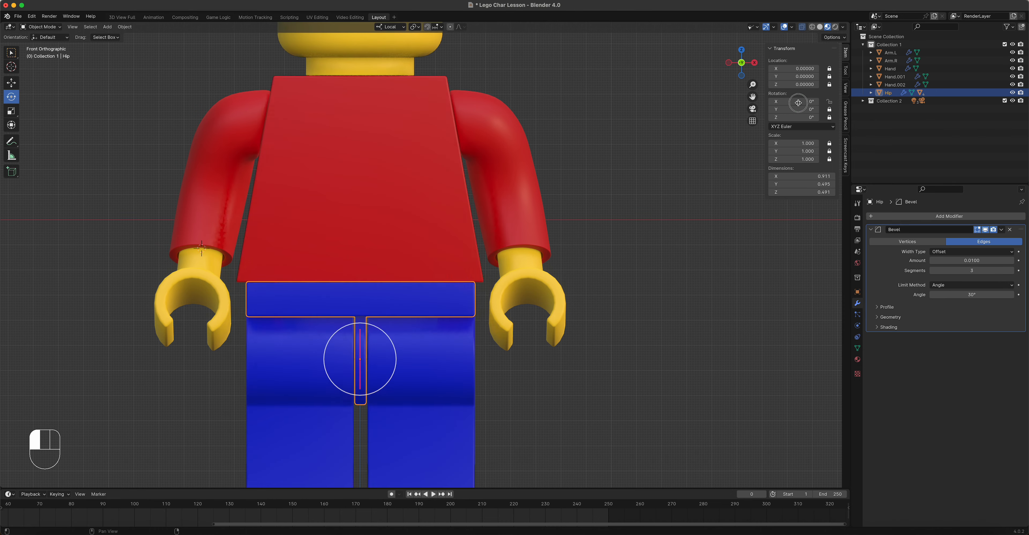
click(513, 263)
shift+click(495, 157)
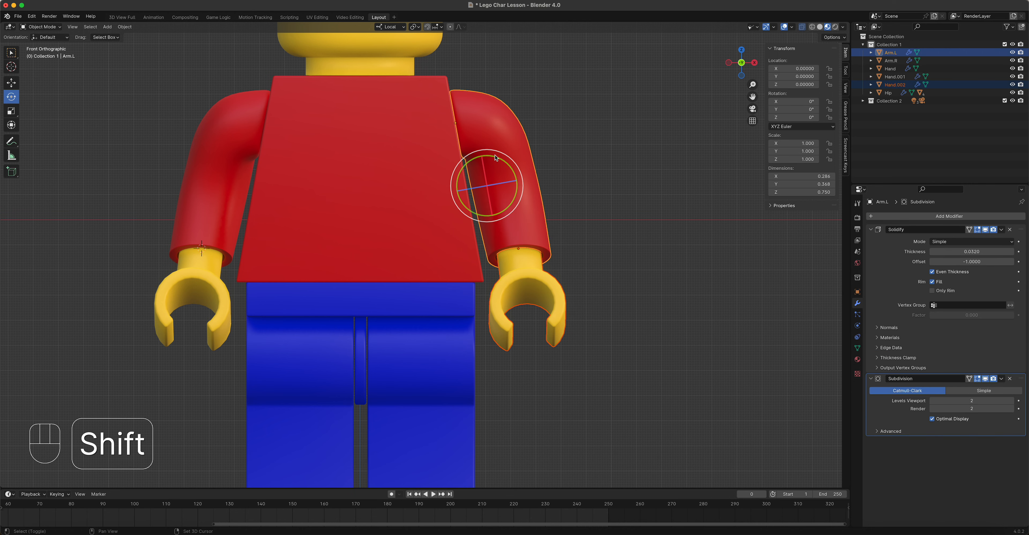
key(ctrl+p)
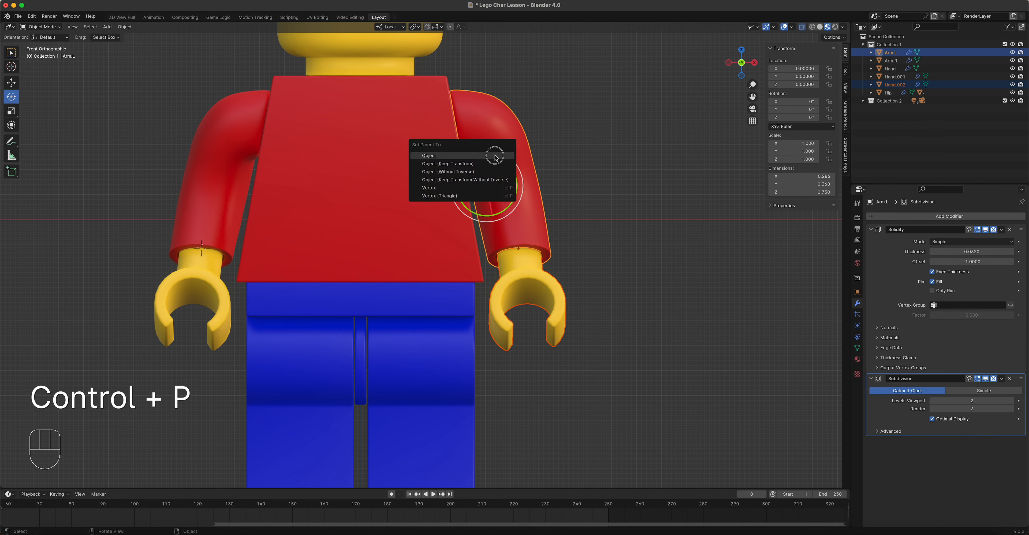
click(495, 156)
Step: Parent Arm.L to the Body using the Object option
click(516, 155)
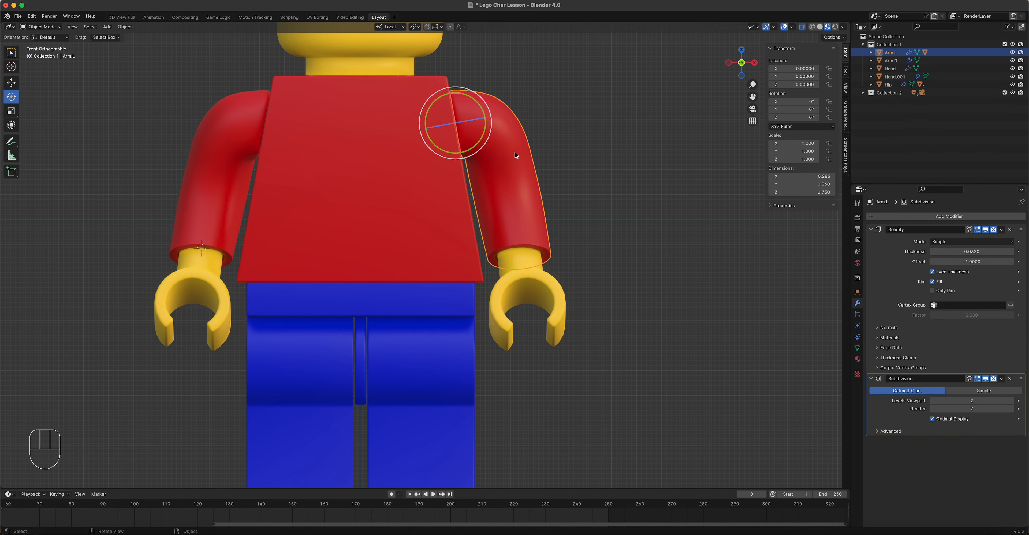
shift+click(394, 179)
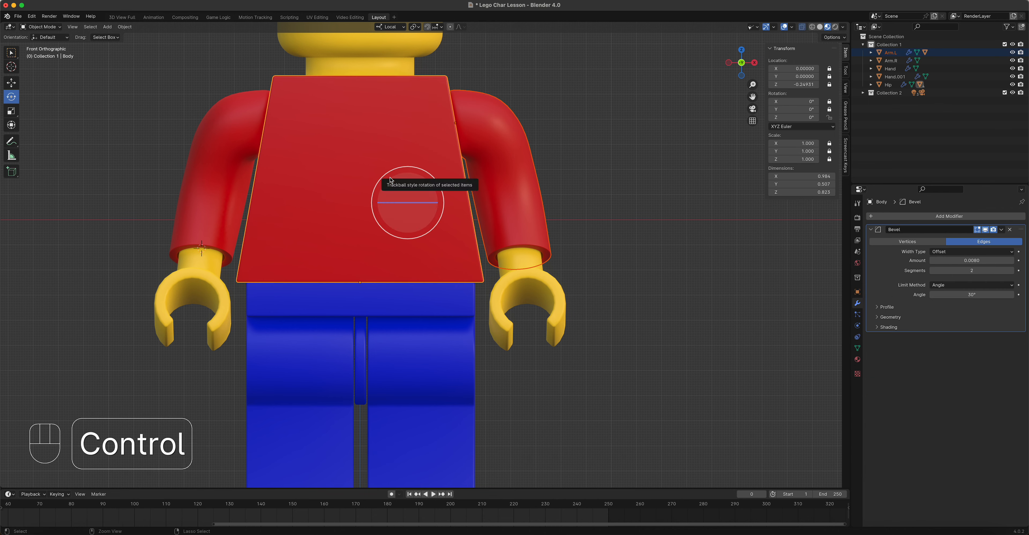
key(ctrl+p)
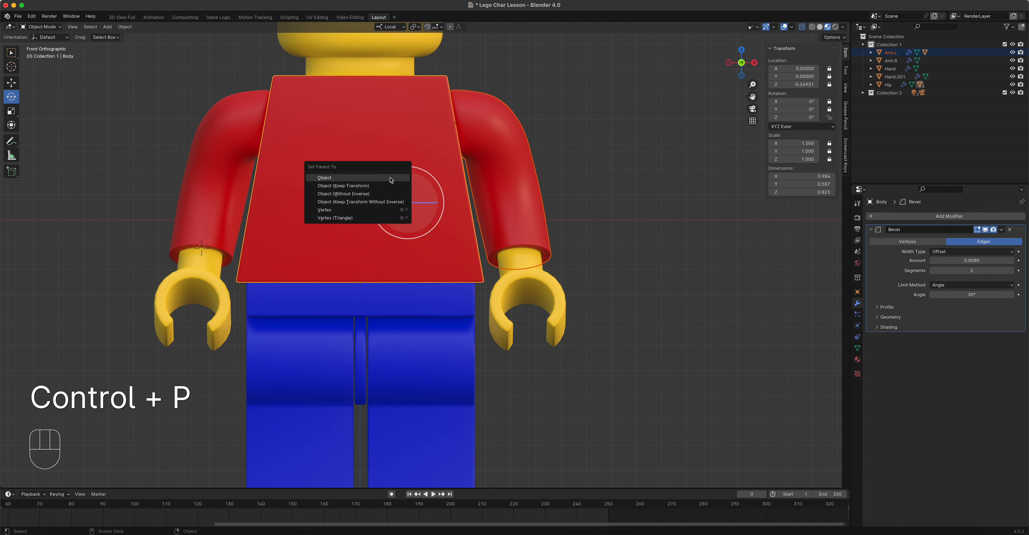
click(481, 140)
shift+click(368, 144)
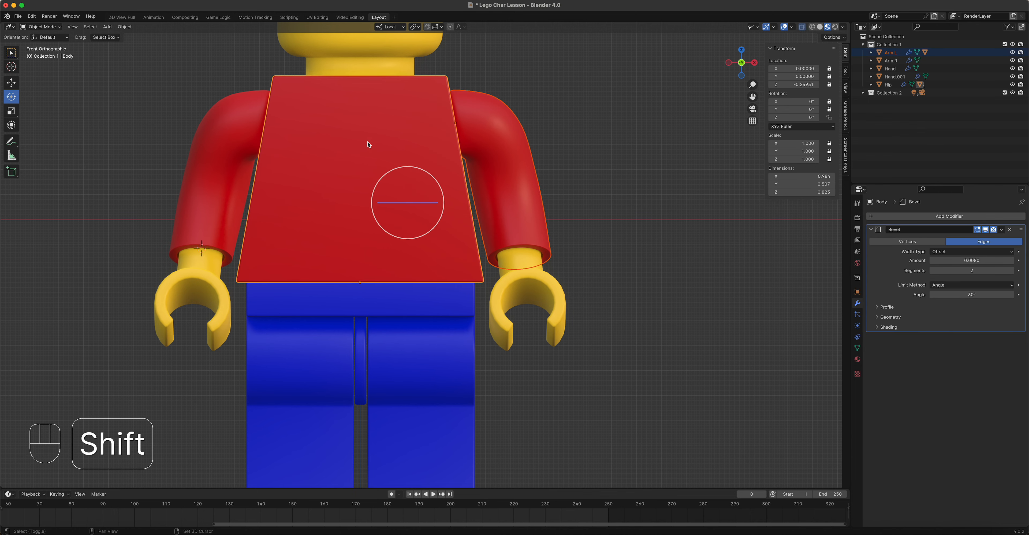
key(ctrl+p)
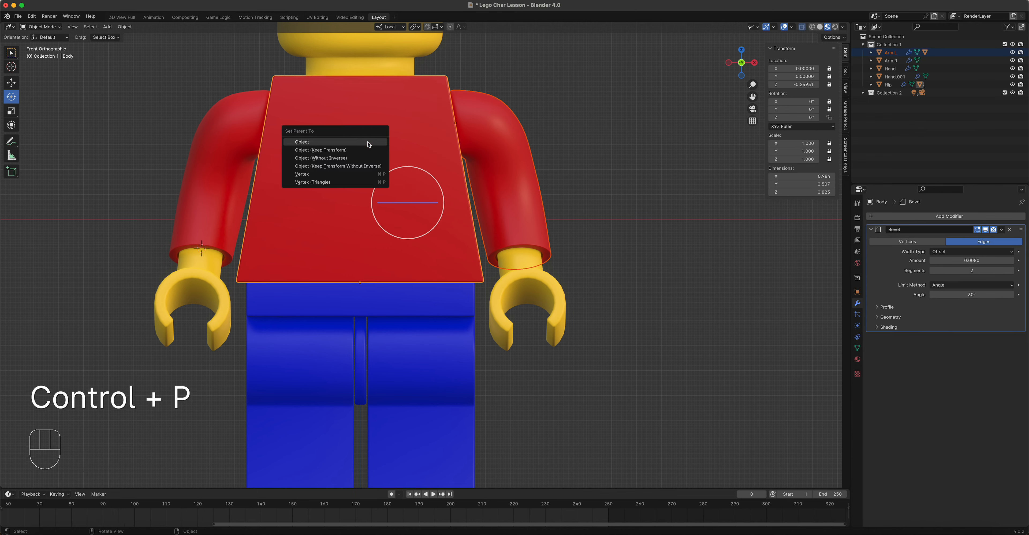
click(368, 143)
Step: Parent the negative X hand (Hand.001) to Arm.R using the Object option
click(206, 267)
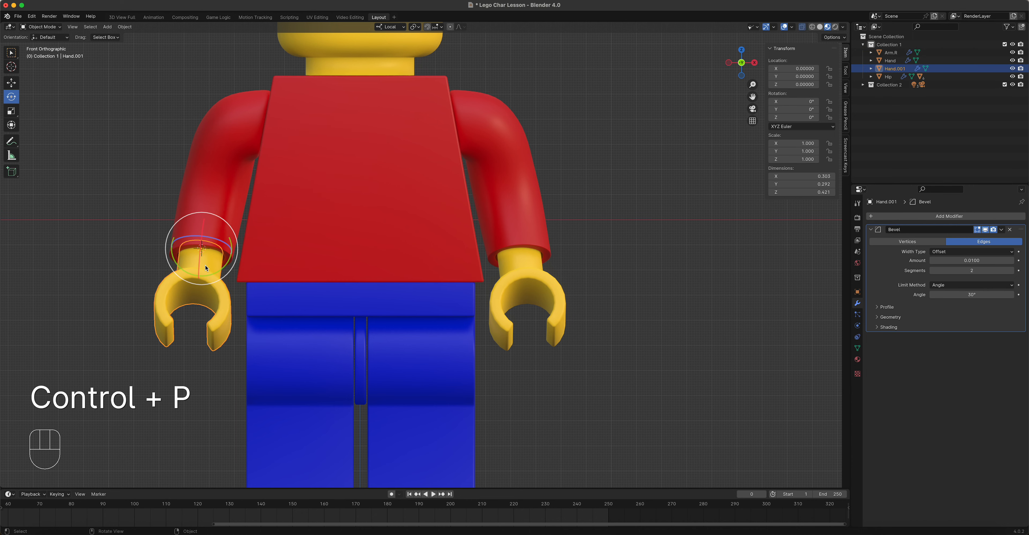
shift+click(219, 189)
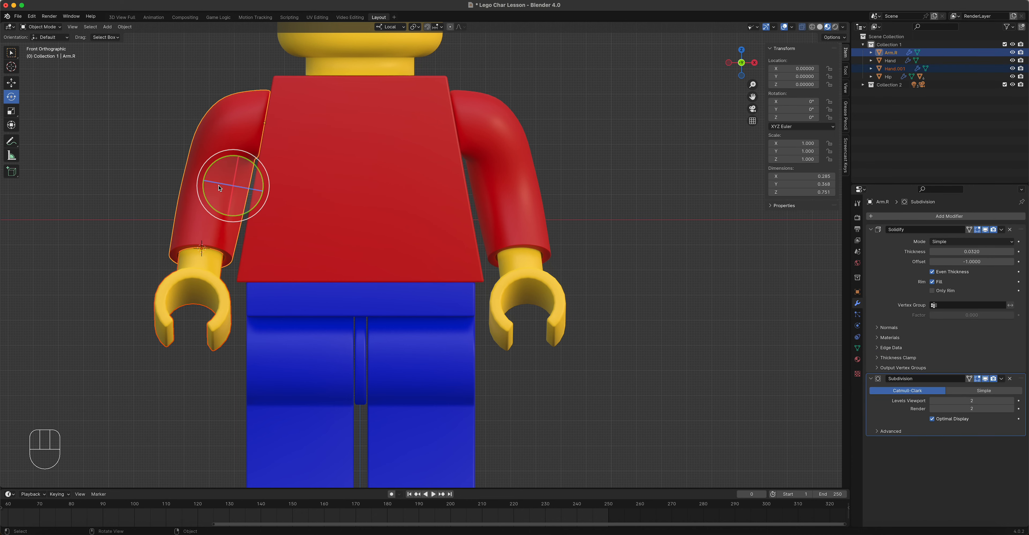
key(ctrl+p)
click(219, 187)
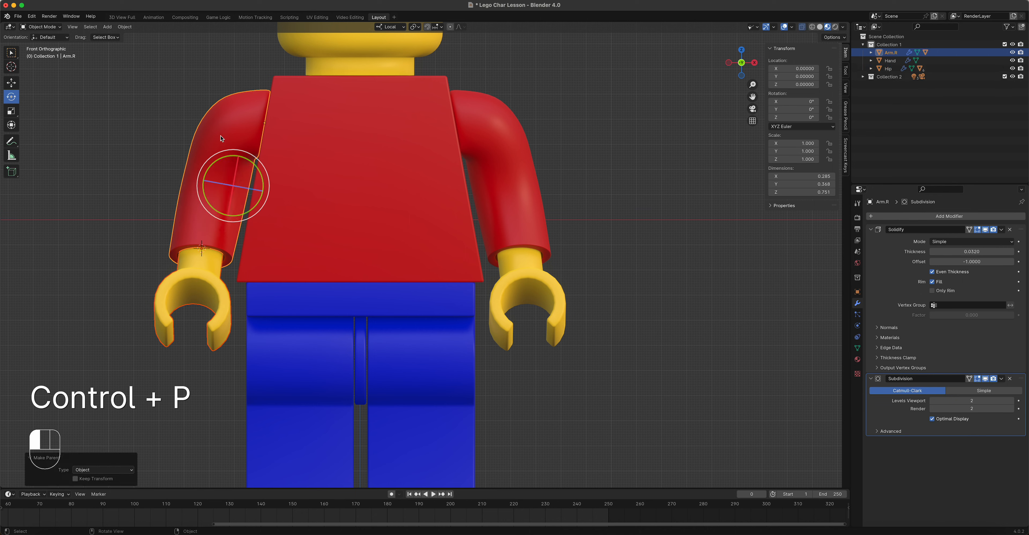
Step: Parent Arm.R to the Body using the Object option
shift+click(359, 130)
key(ctrl+p)
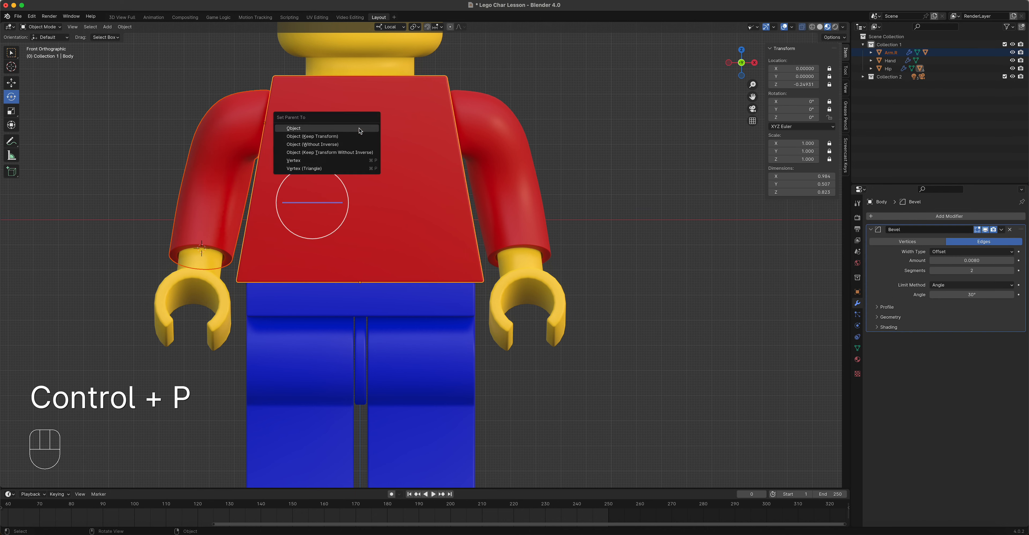
click(359, 129)
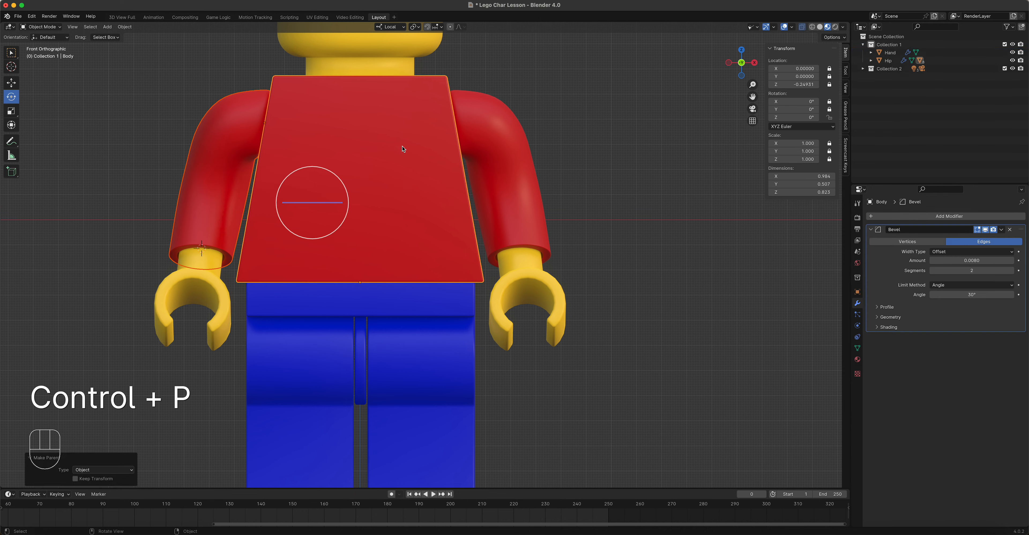
Step: Test the parenting by trying the hip's X rotation and the torso's Z rotation
click(407, 211)
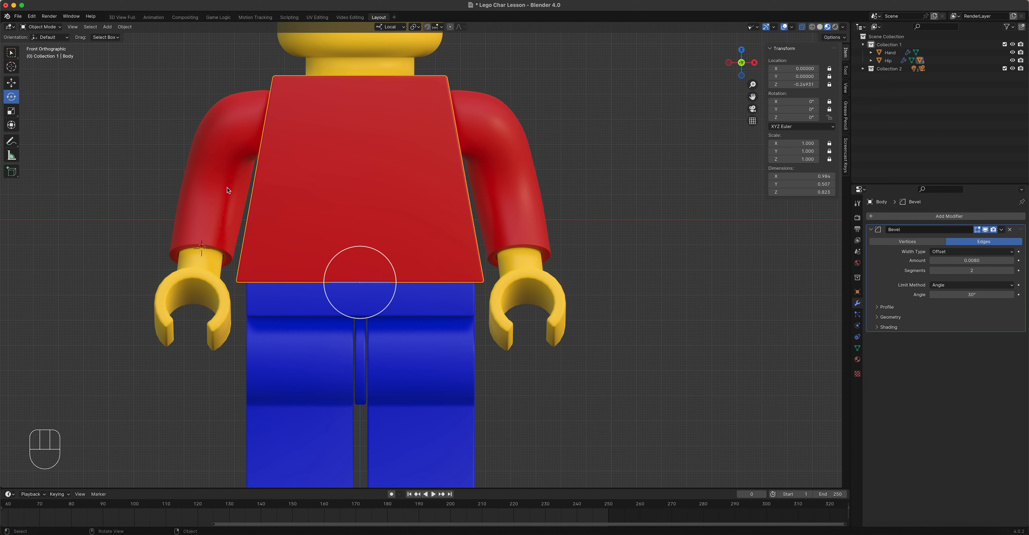
click(429, 293)
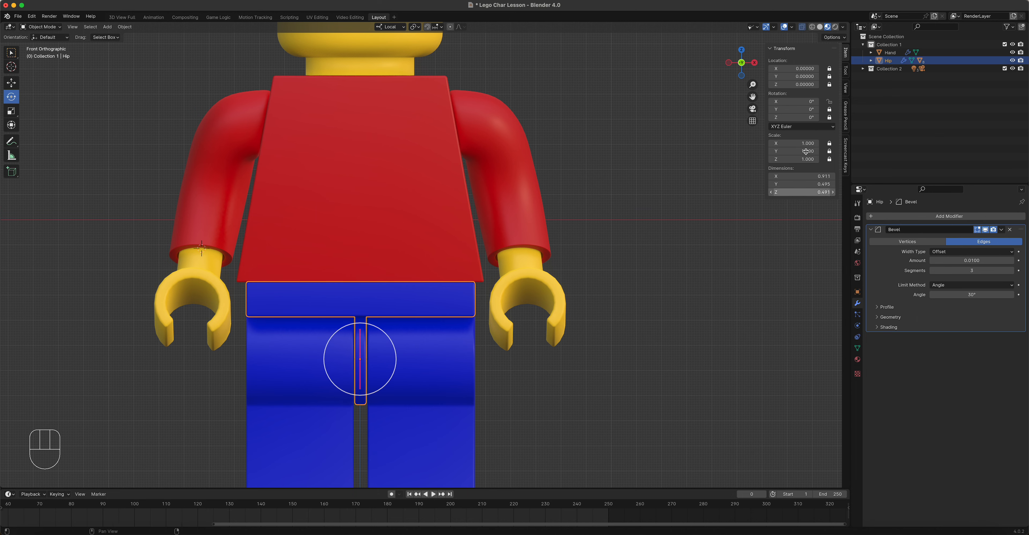
mouse_move(799, 102)
mouse_down()
mouse_move(819, 101)
mouse_move(788, 102)
mouse_move(797, 101)
mouse_up()
click(449, 224)
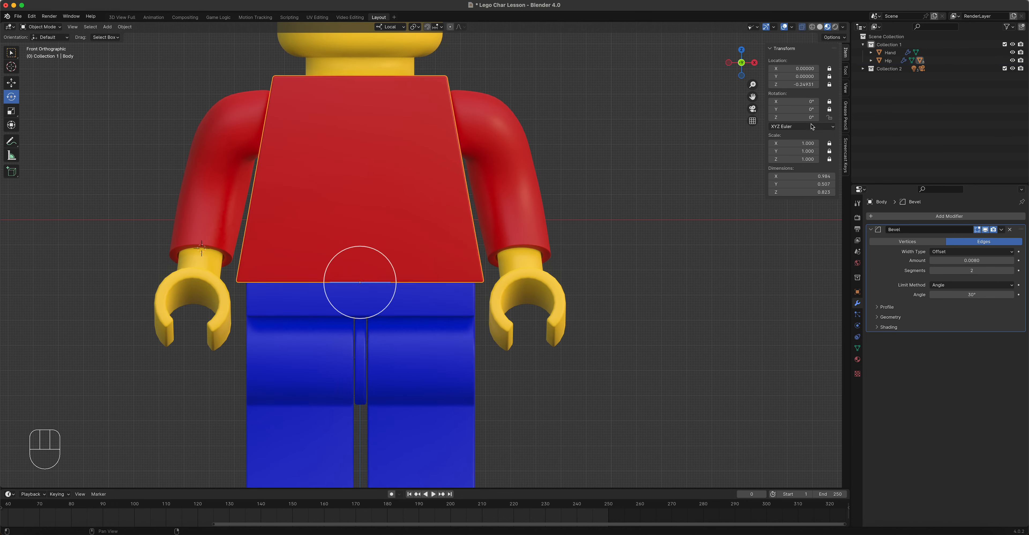
mouse_move(799, 117)
mouse_down()
mouse_move(811, 117)
mouse_move(763, 117)
mouse_move(798, 117)
mouse_up()
Step: Lock the location, scale and Y and Z rotation of Arm.L, and test its X rotation
click(513, 177)
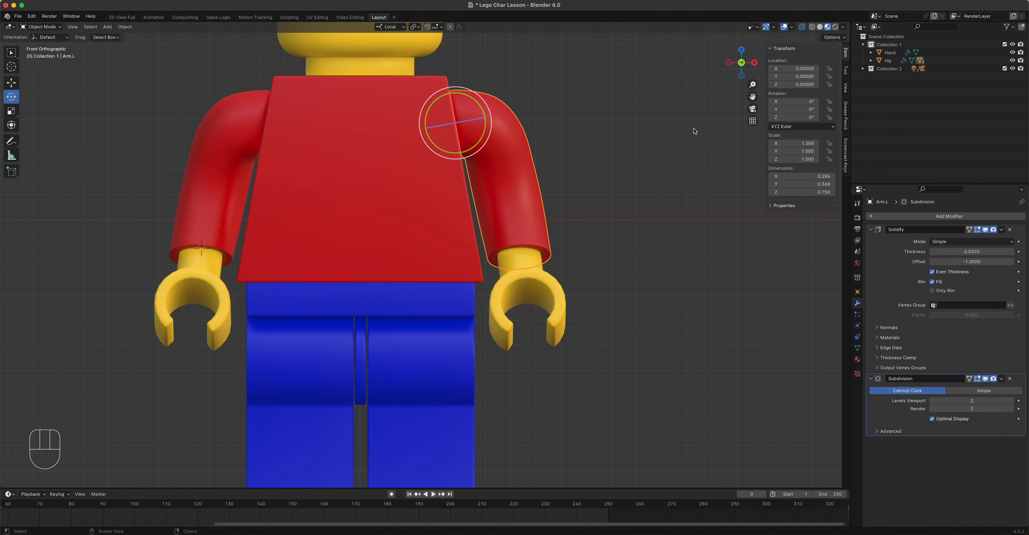
click(829, 151)
click(830, 144)
drag(830, 85, 830, 69)
click(831, 110)
click(829, 117)
mouse_move(796, 102)
mouse_down()
mouse_move(831, 102)
mouse_move(798, 102)
mouse_up()
Step: Lock the location, scale and Y rotation of the positive X hand (Hand.002), trying its Z rotation and cancelling the trial
click(226, 136)
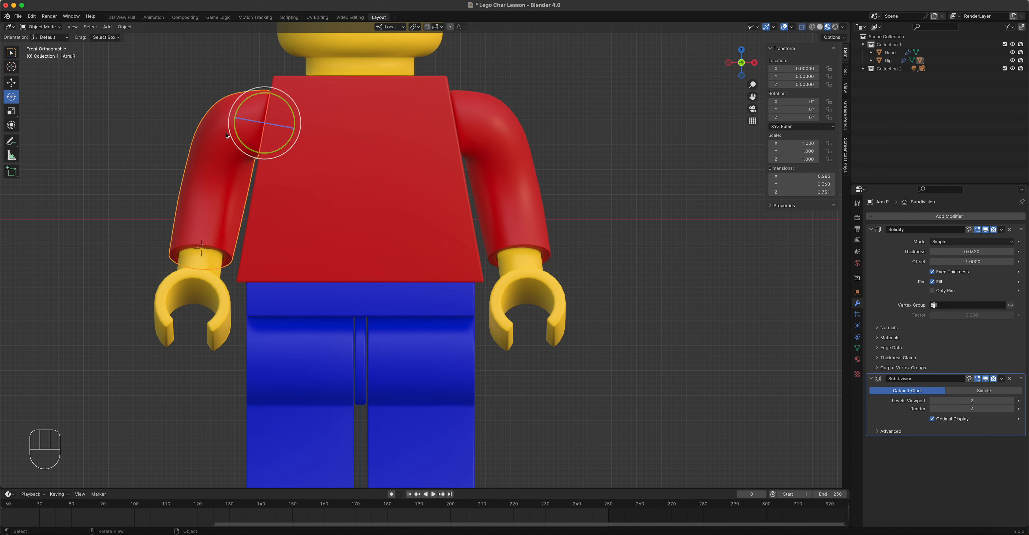
click(180, 284)
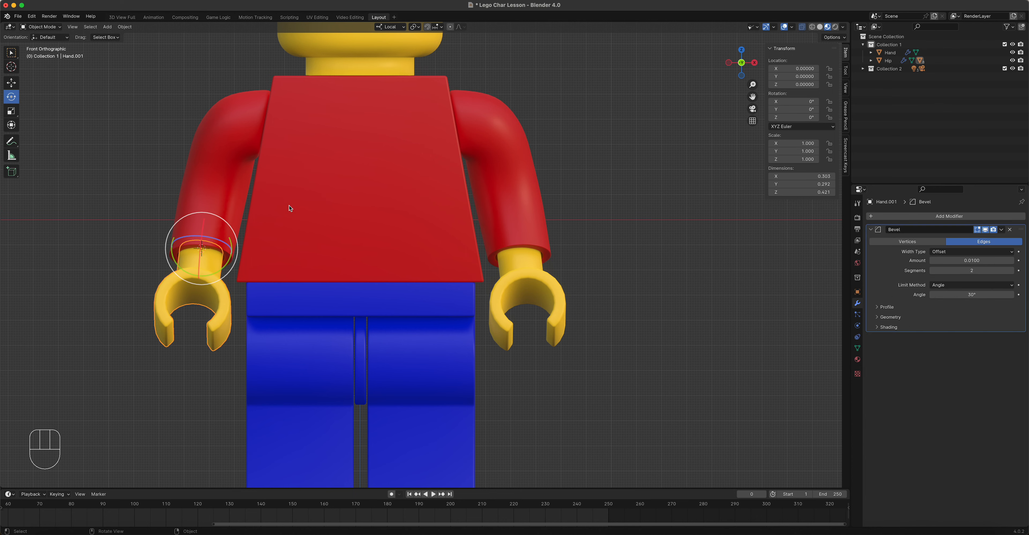
click(532, 314)
drag(829, 159, 830, 151)
drag(829, 85, 830, 70)
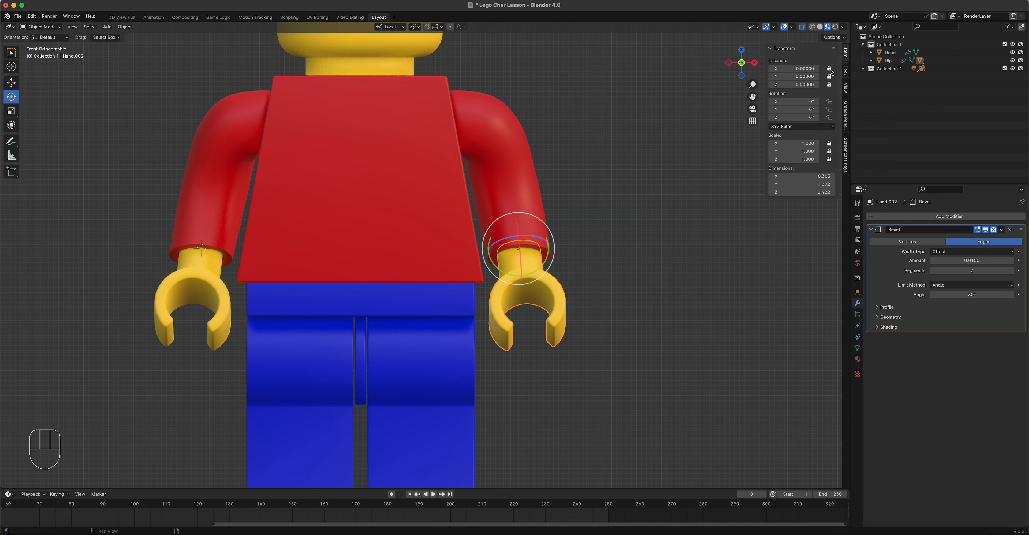
drag(797, 118, 797, 117)
right_click(797, 118)
click(830, 109)
Step: Lock the location, scale and Y rotation of the negative X hand (Hand.001)
click(205, 292)
click(829, 159)
drag(830, 159, 829, 151)
click(829, 143)
drag(829, 84, 829, 77)
click(830, 68)
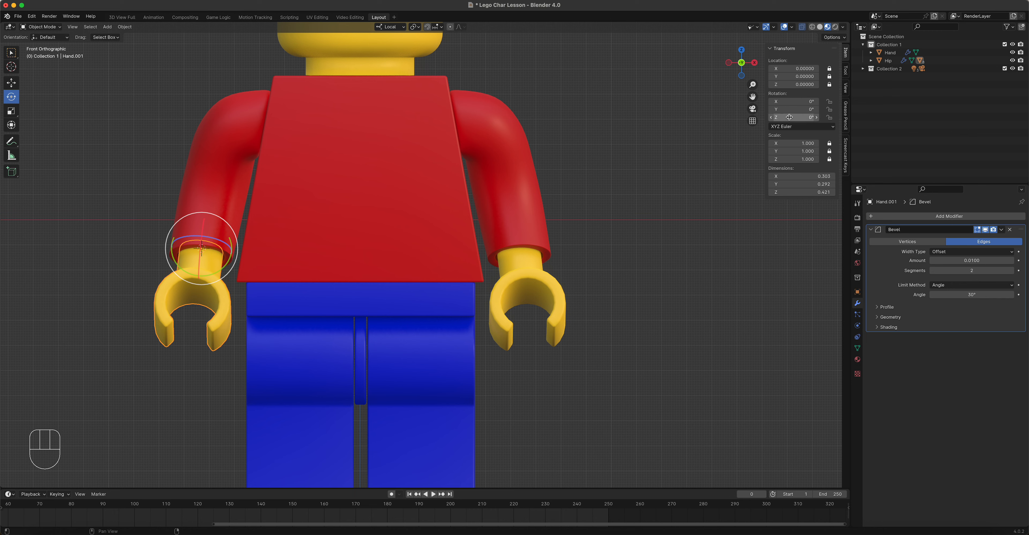
click(830, 110)
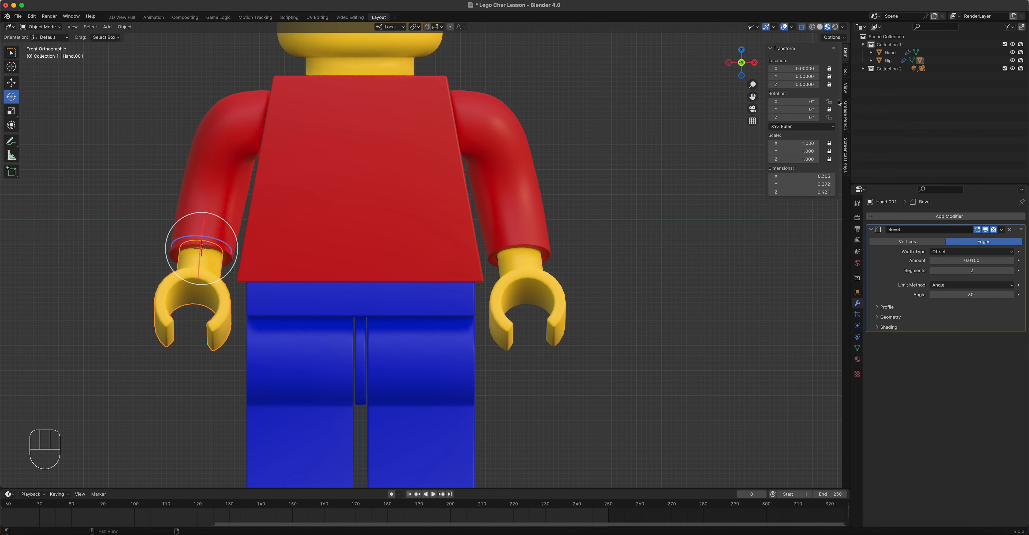
Step: Lock the location and scale of Arm.R
click(224, 159)
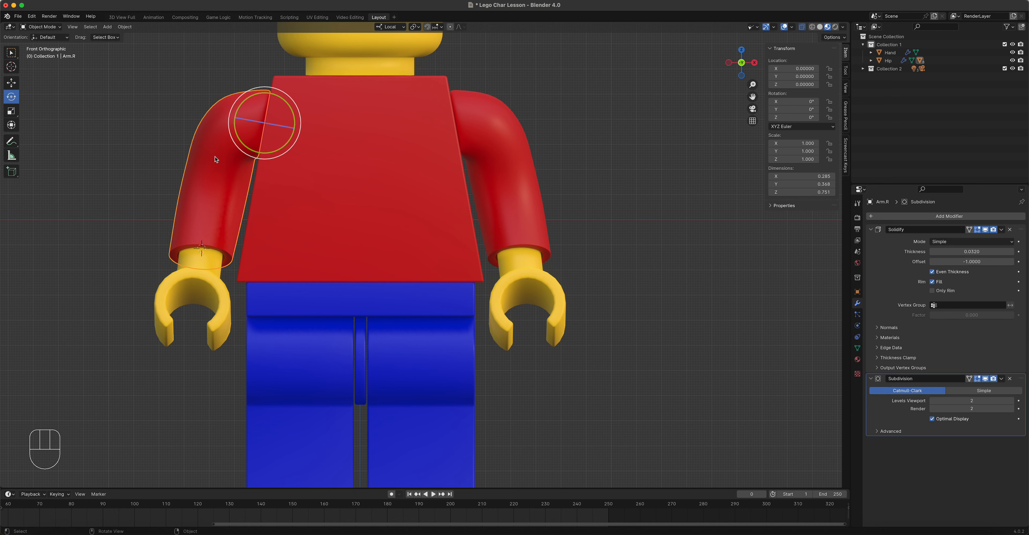
click(830, 159)
drag(830, 84, 830, 69)
click(236, 191)
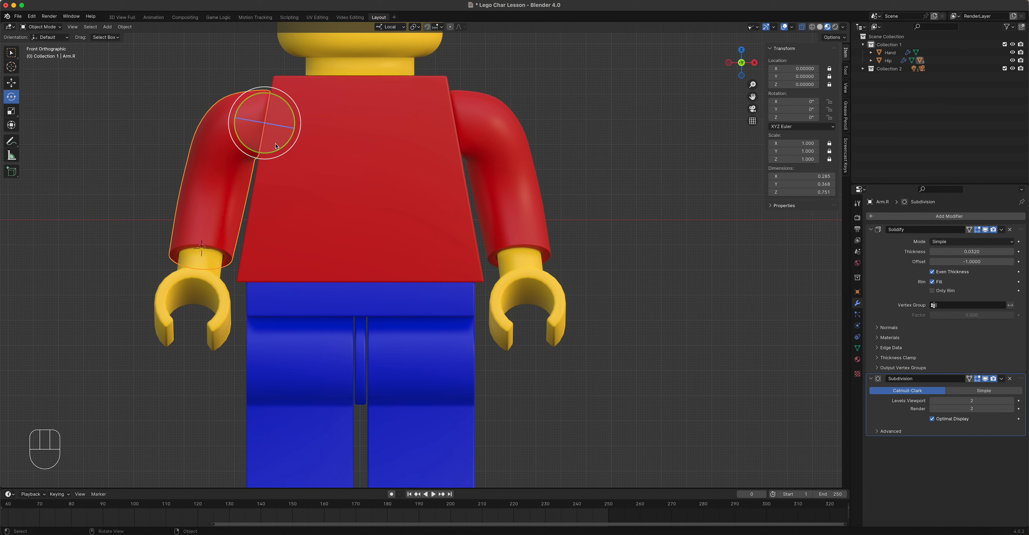
Step: Lock the Y and Z rotation of Arm.R, and test rotating it, cancelling each trial
drag(264, 125, 267, 123)
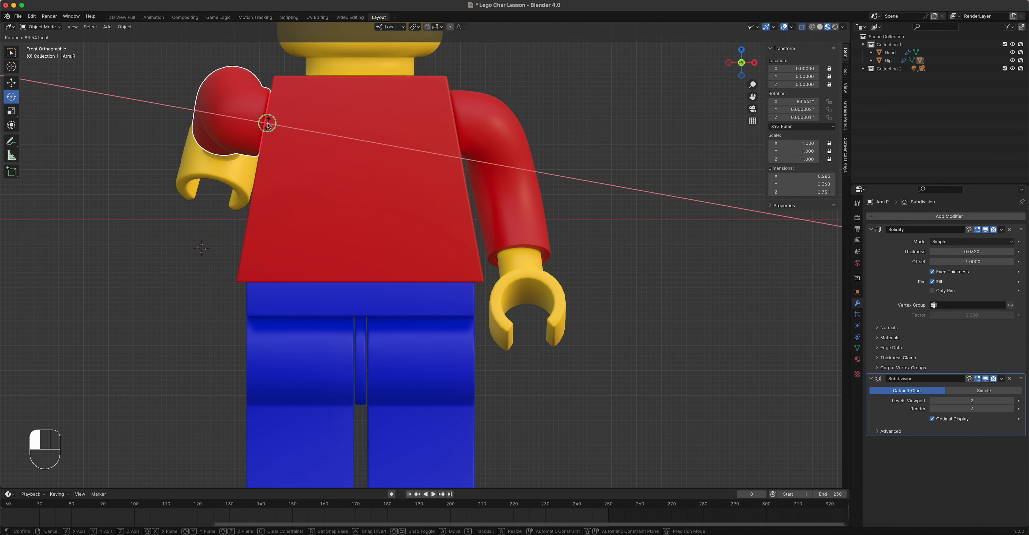
right_click(268, 123)
click(829, 109)
click(829, 117)
drag(794, 101, 770, 101)
right_click(793, 102)
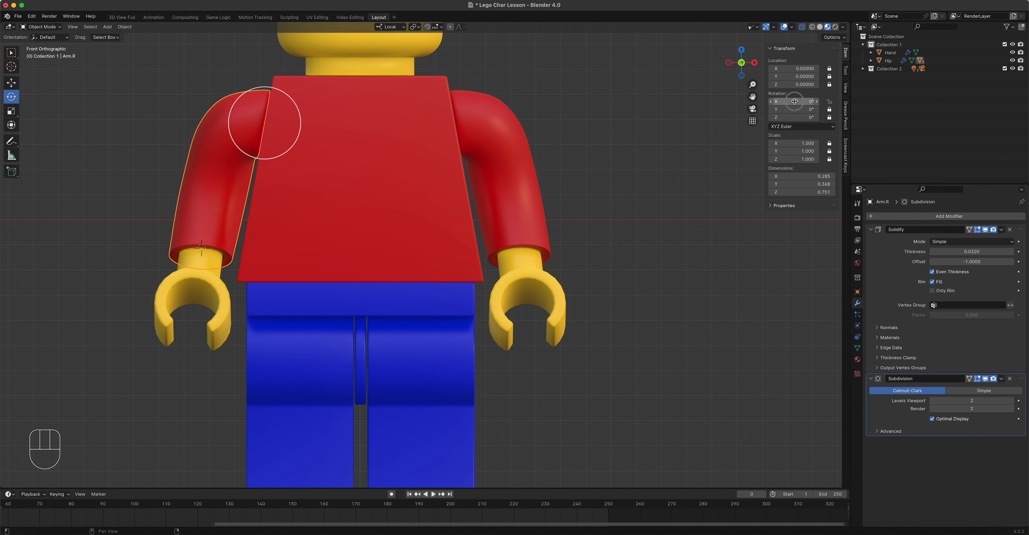
Step: Start saving the scene as a separate file using the name Lego Char Lesson for Rigging.blend
click(18, 18)
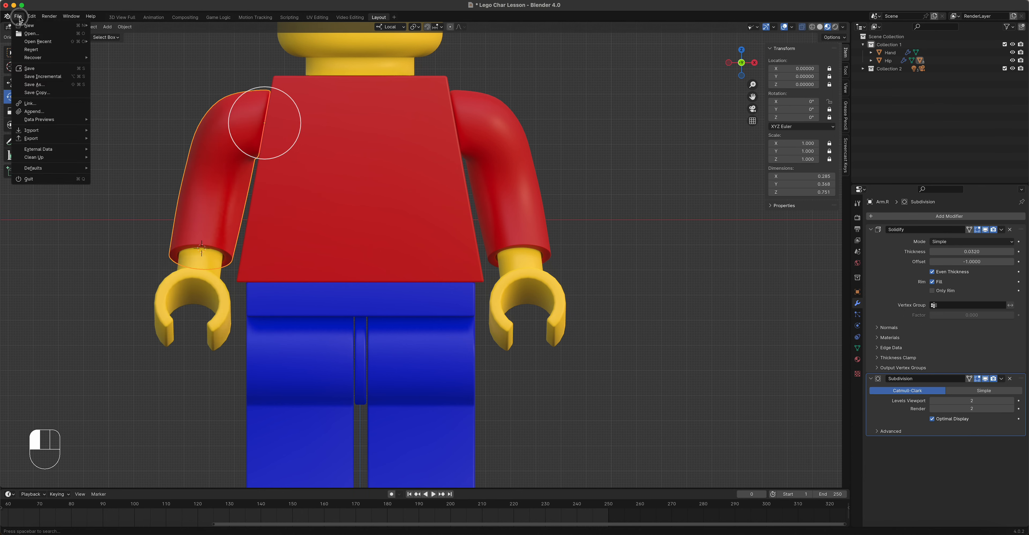
click(43, 84)
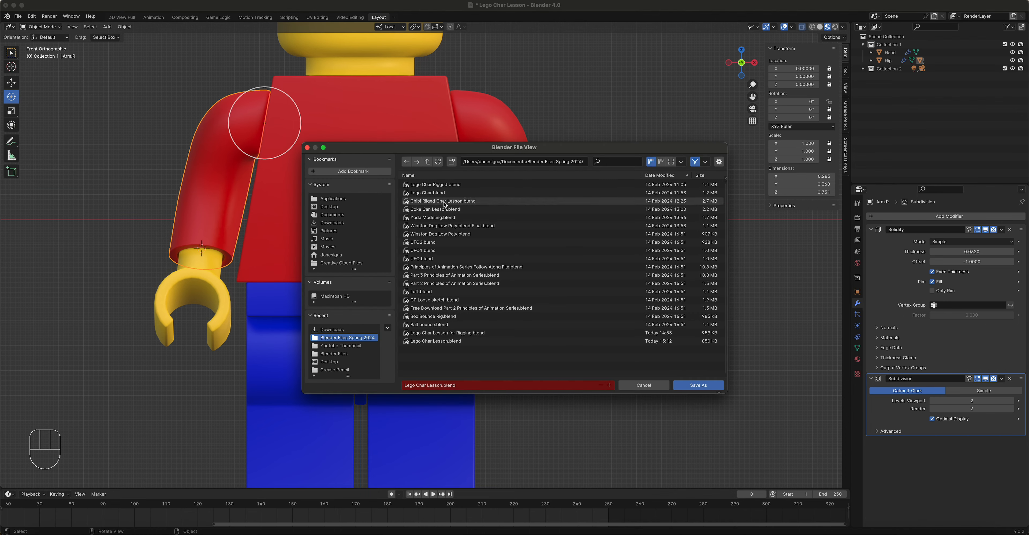
click(456, 186)
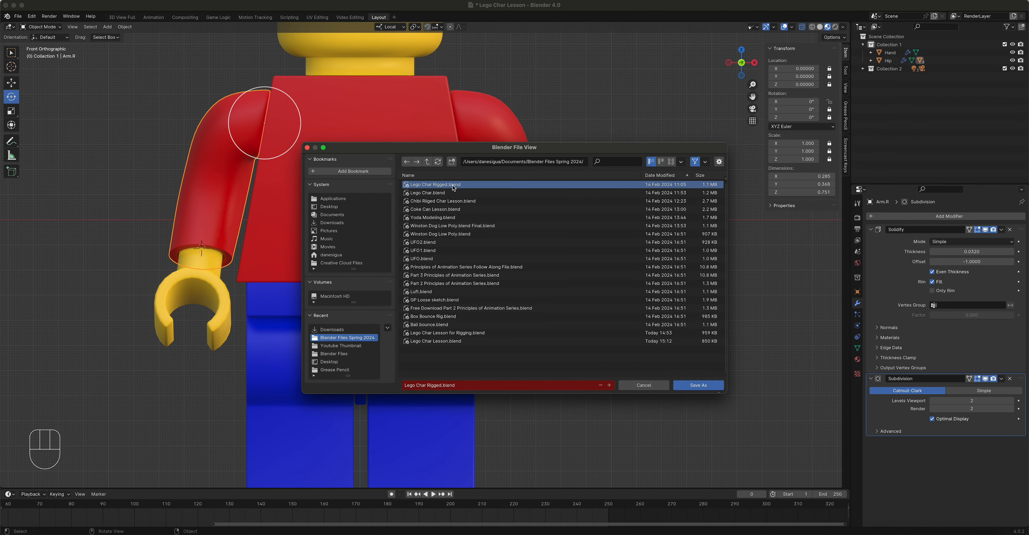
click(459, 333)
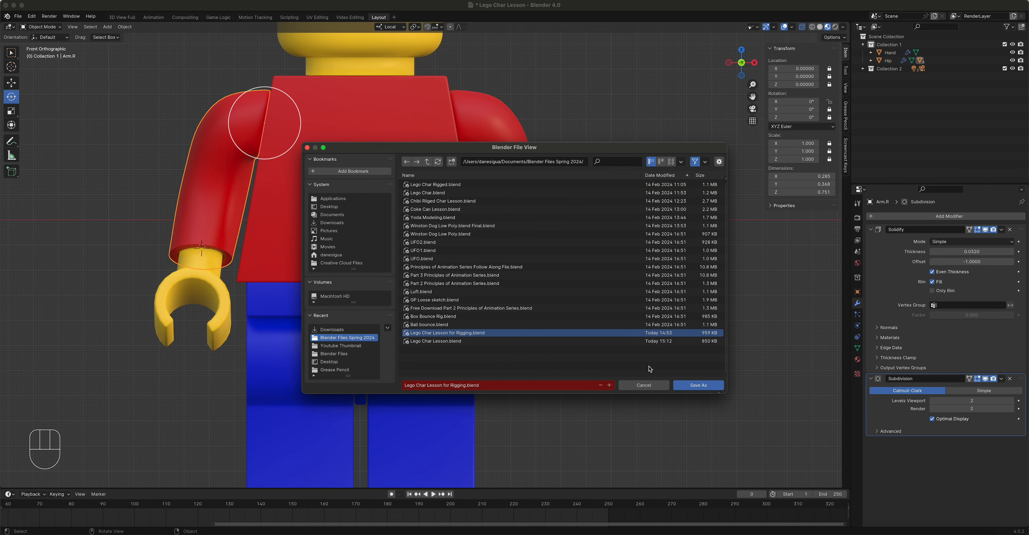